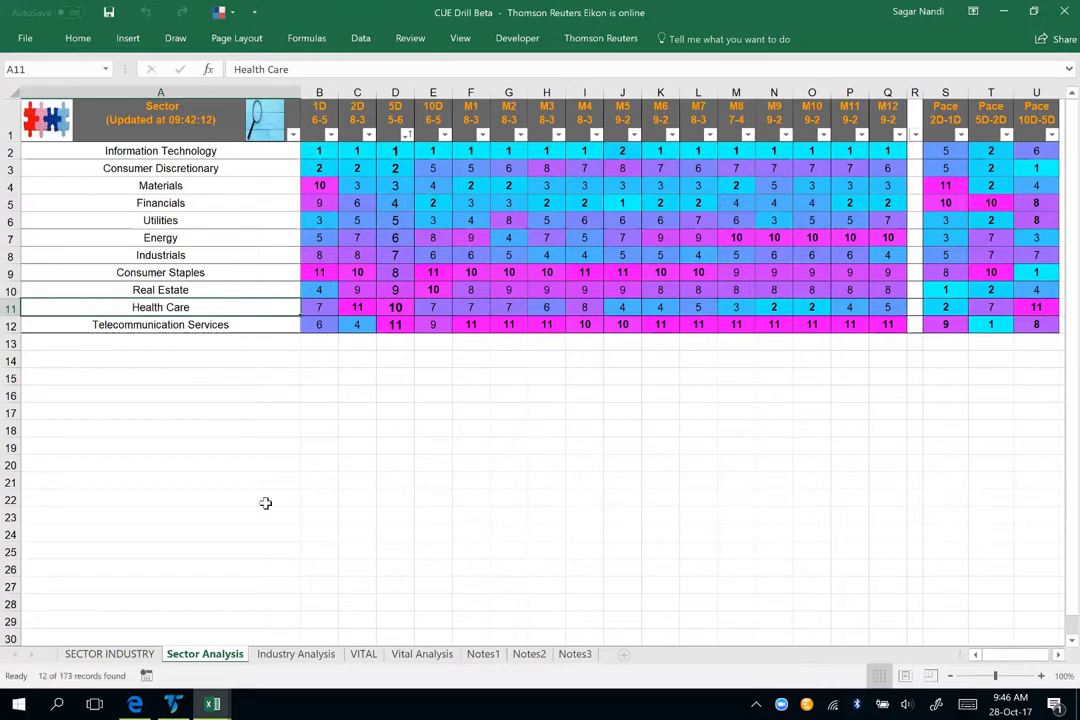
- Sort the health care industries on the Industry Analysis sheet by 5D rank from smallest to largest
left_click(295, 655)
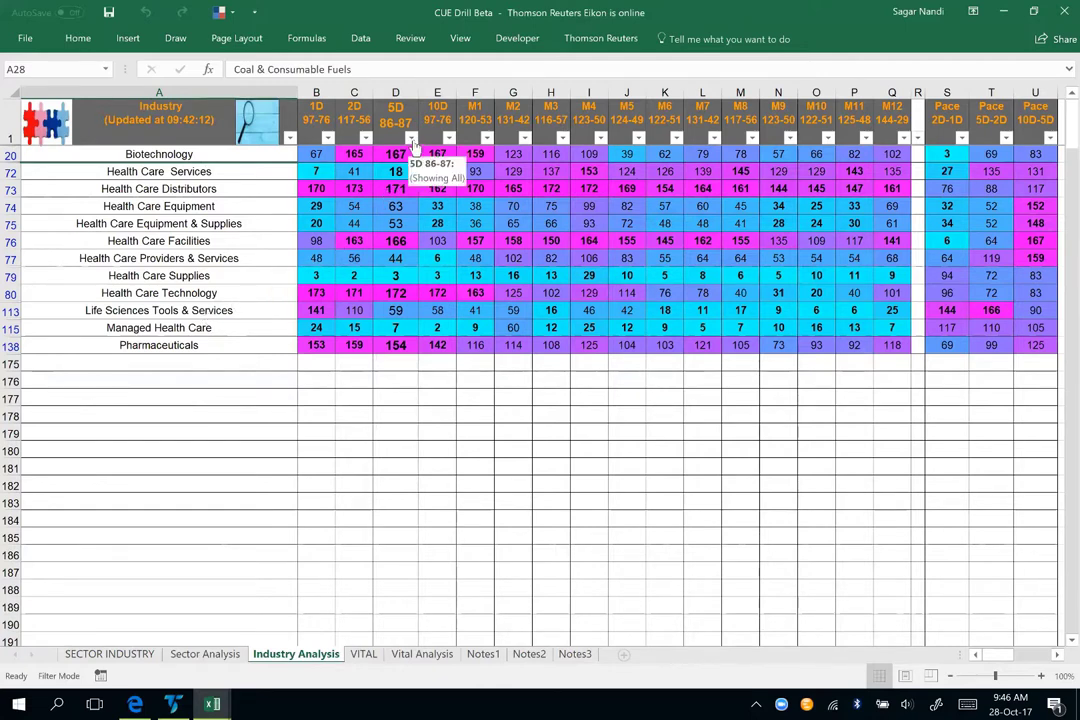
left_click(411, 138)
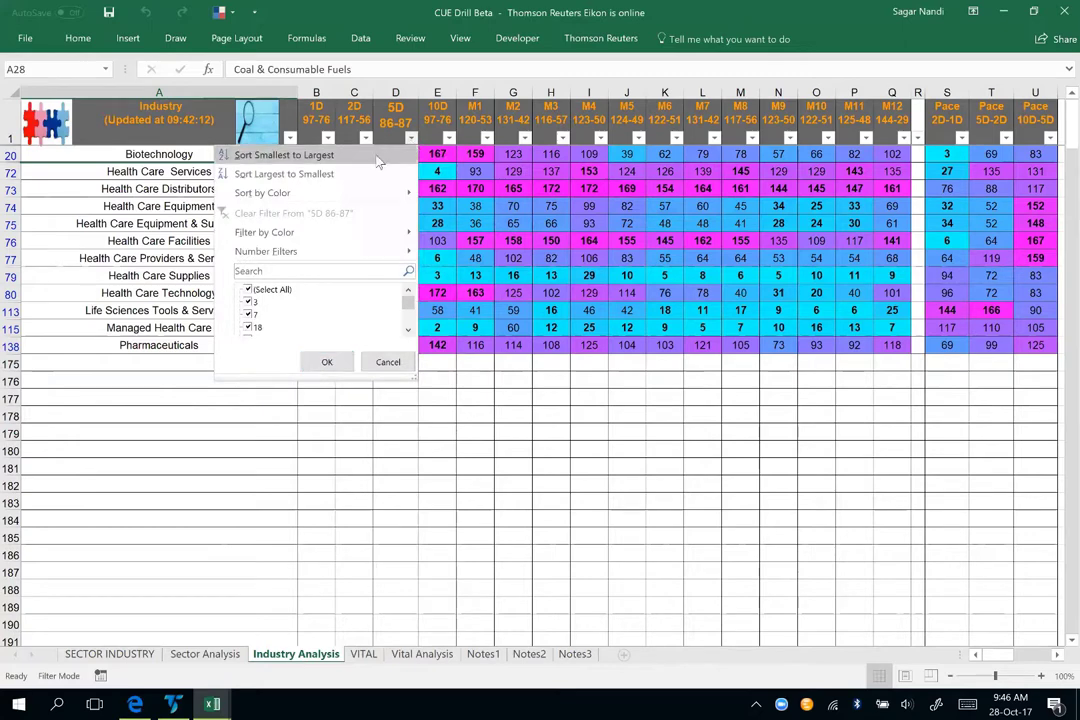
left_click(265, 152)
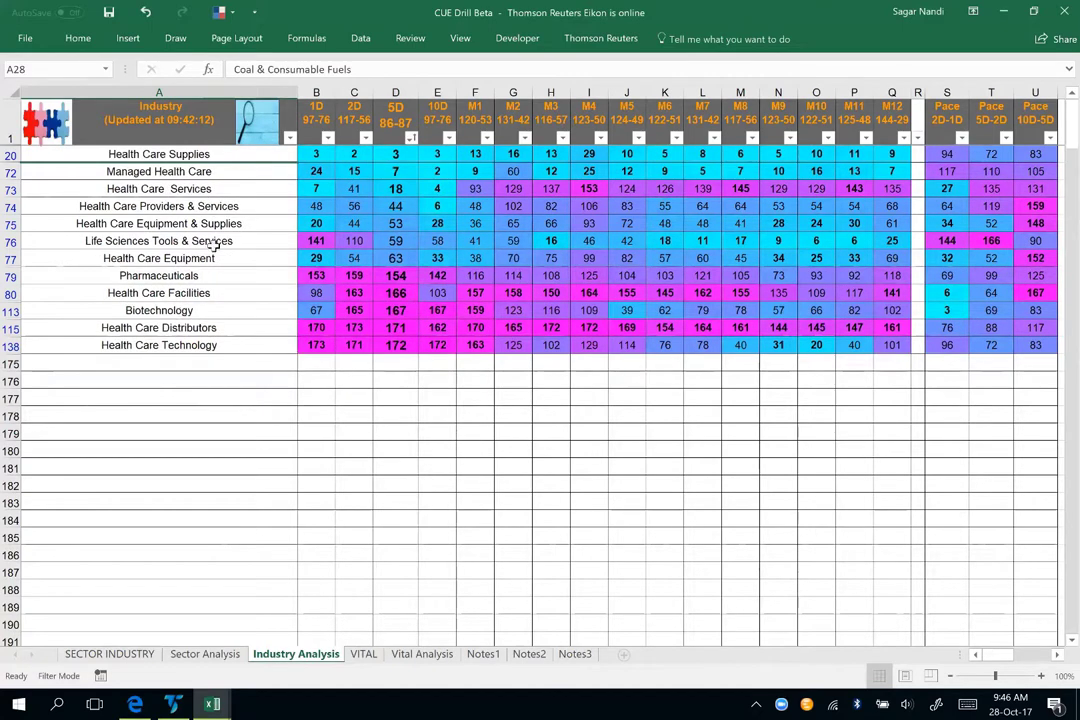
- Compare the 1D to 10D ranks of the five strongest and five weakest health care industries
left_click_drag(315, 155, 430, 227)
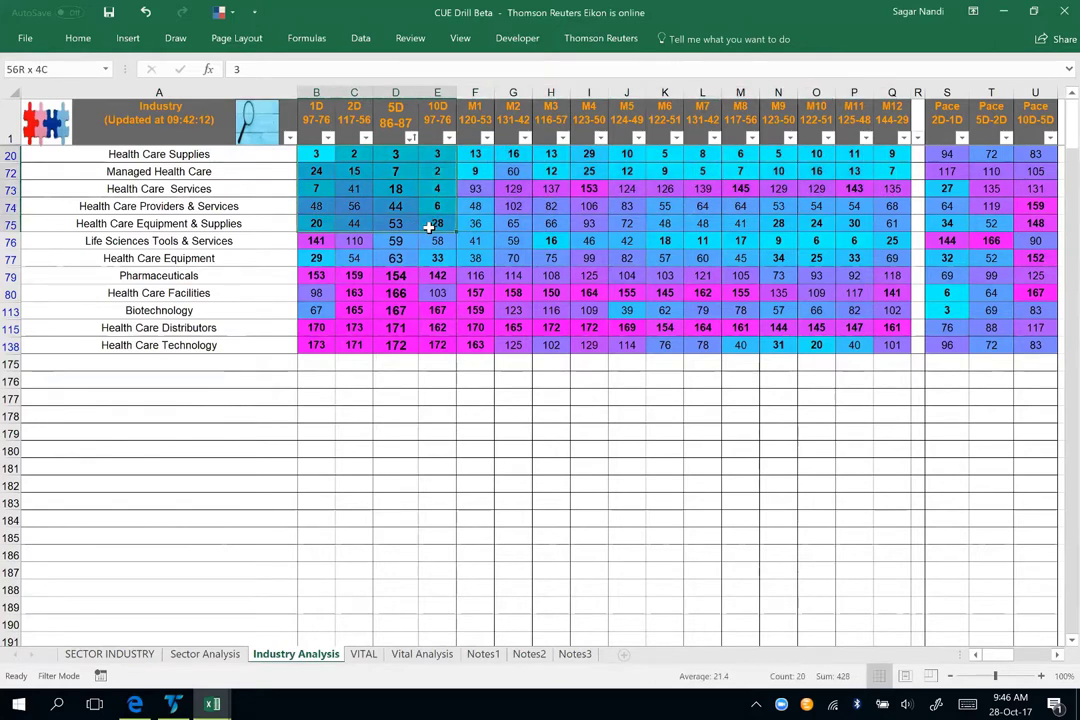
left_click_drag(430, 227, 430, 227)
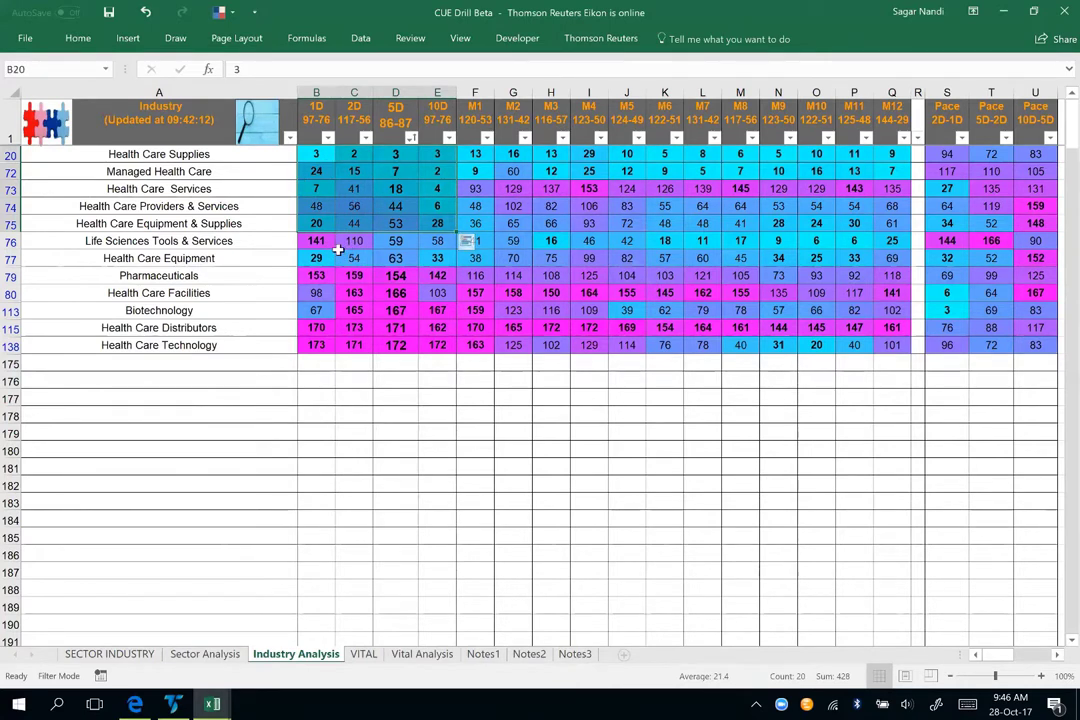
left_click_drag(313, 277, 452, 350)
left_click(455, 399)
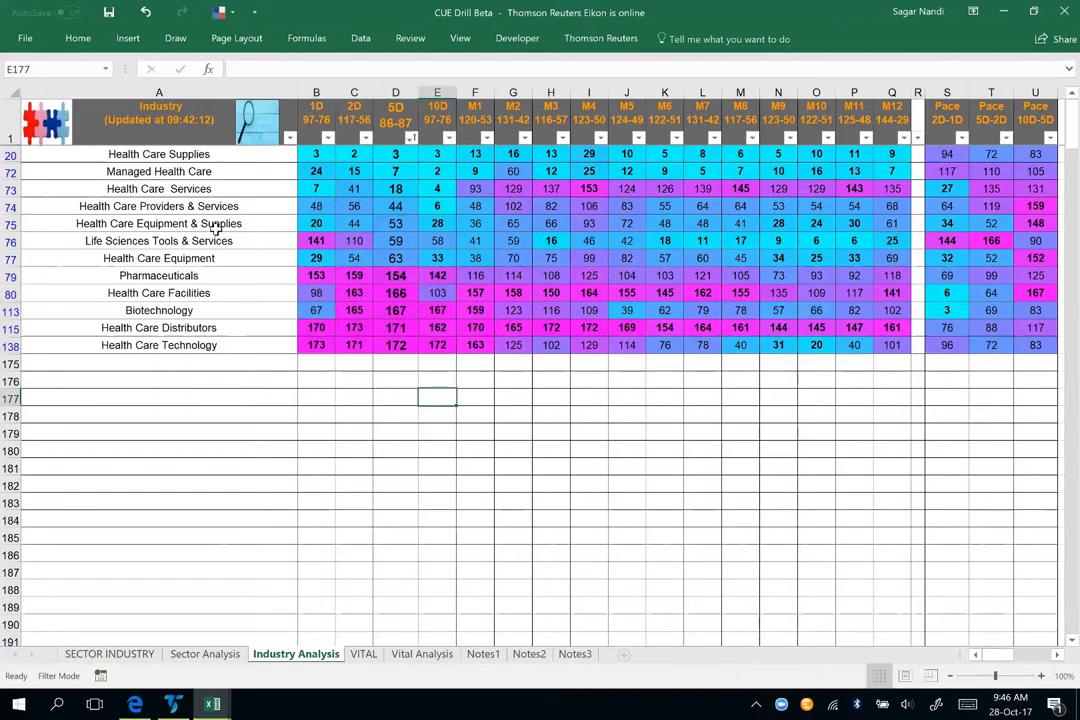
- Examine the Health Care Services row across its 5D, 10D and monthly ranks and its Pace 2D-1D value
mouse_move(149, 188)
left_mouse_down()
mouse_move(234, 207)
mouse_move(369, 190)
mouse_move(777, 191)
left_mouse_up()
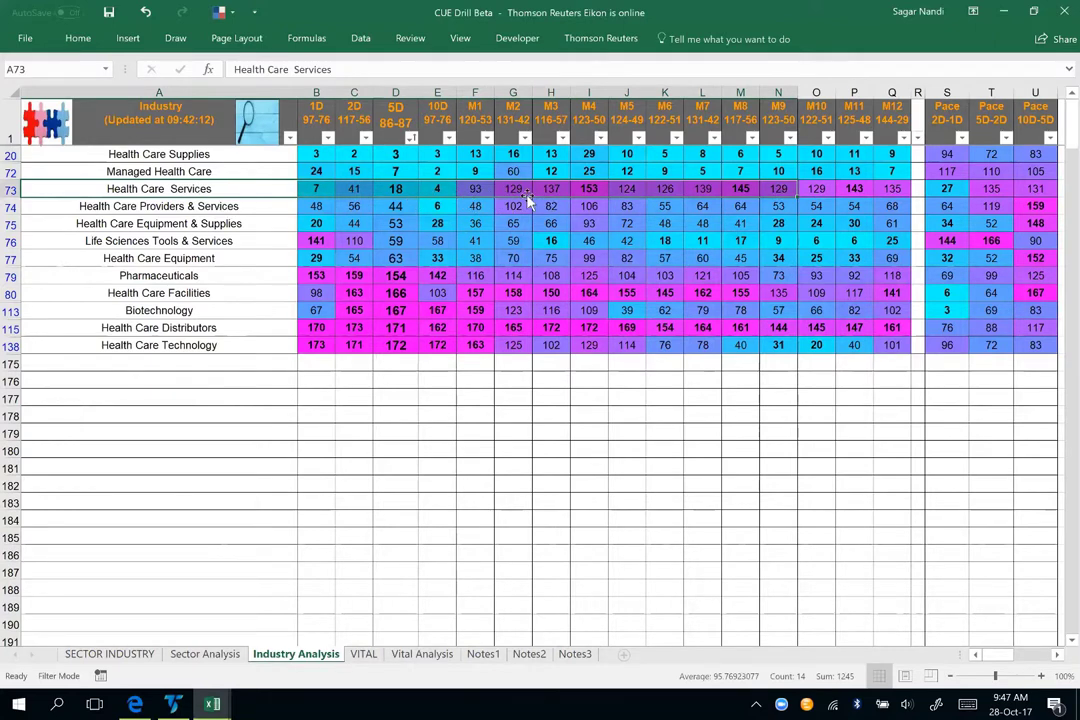
left_click(592, 190)
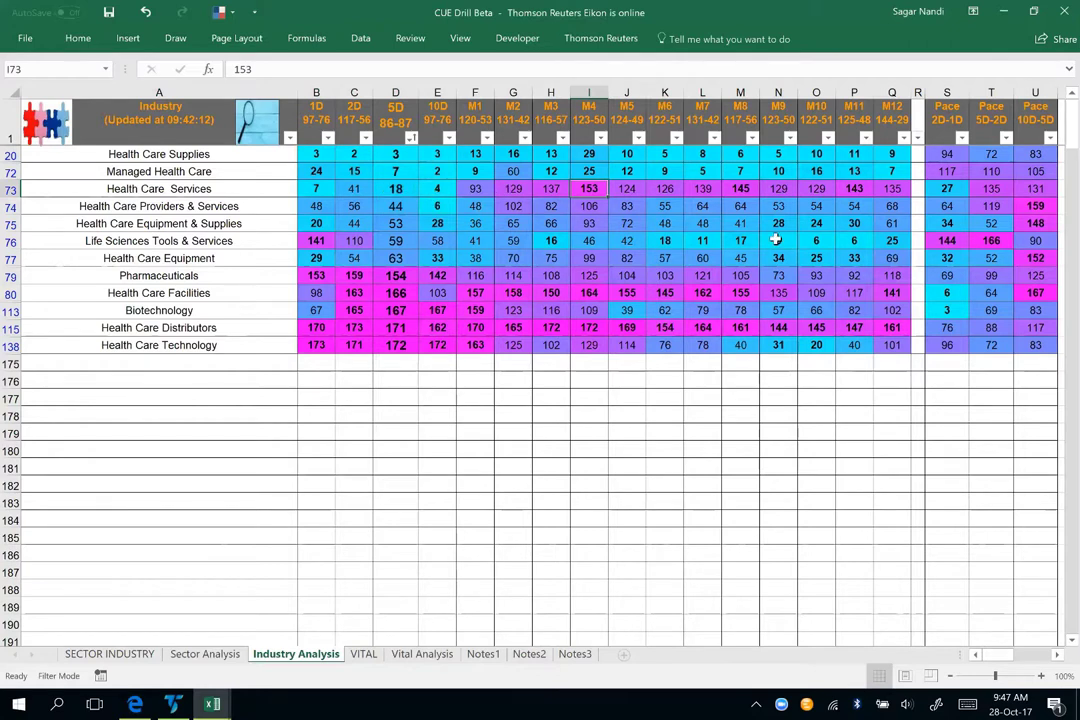
left_click(944, 189)
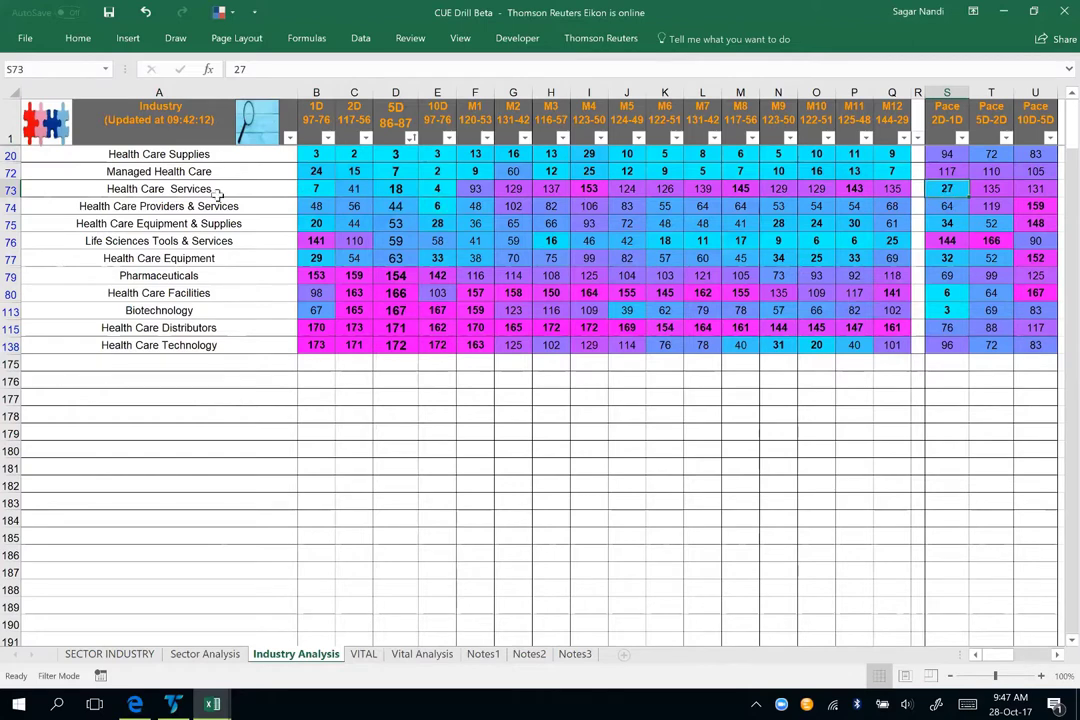
left_click(160, 187)
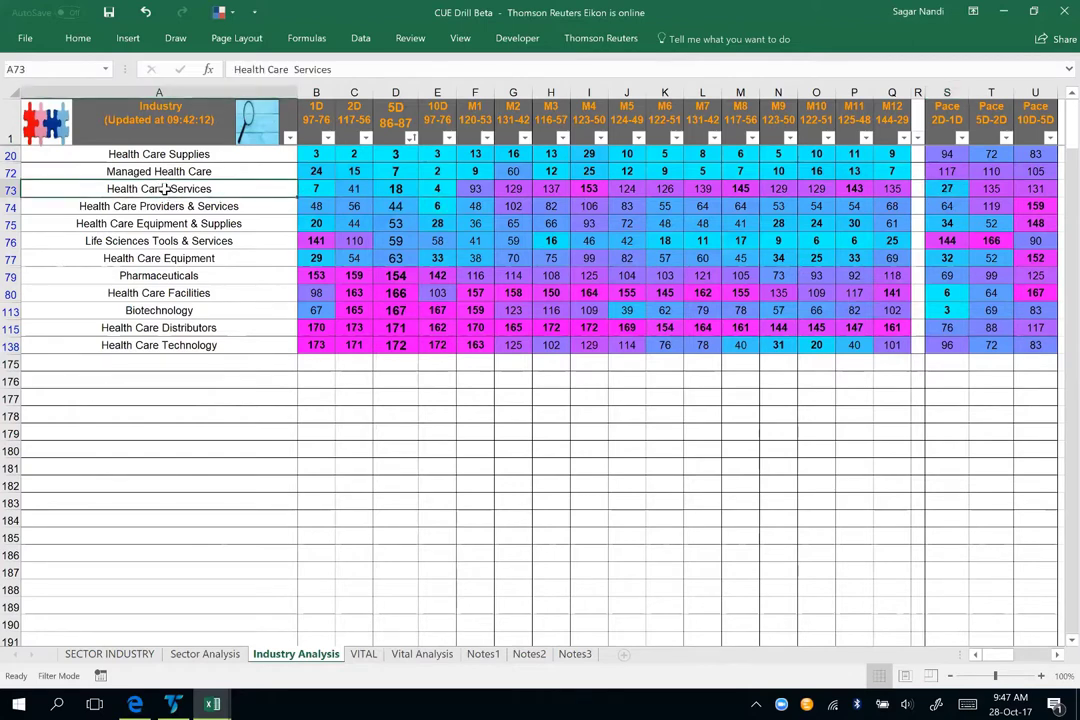
left_click(437, 188)
left_click(396, 189, "shift")
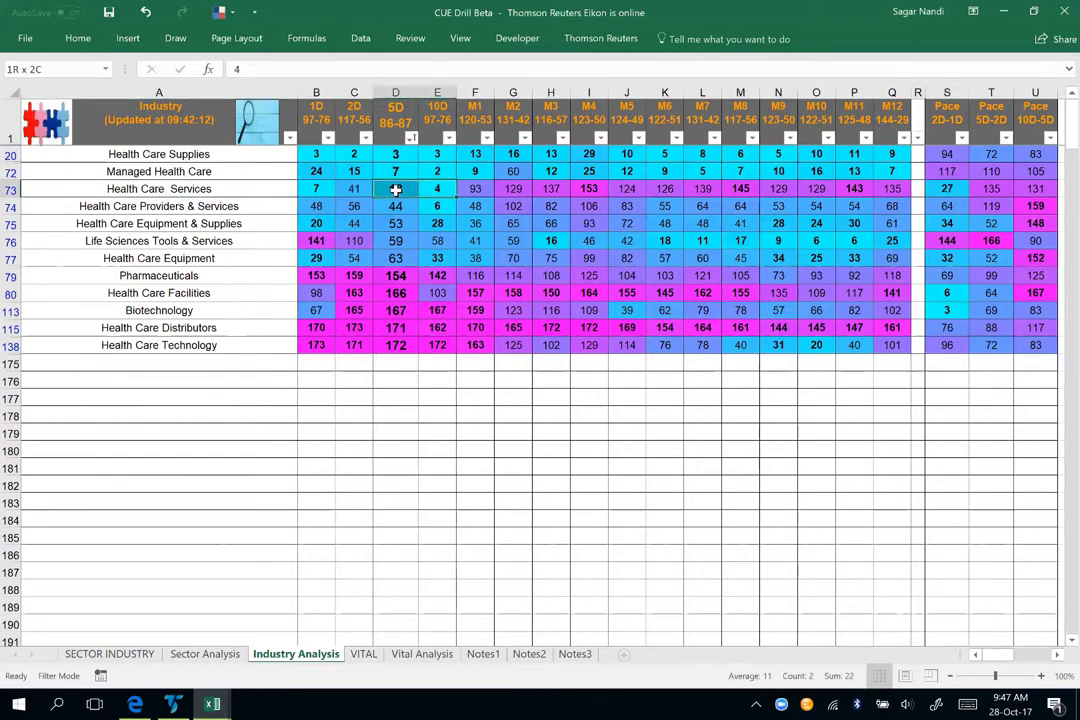
left_click(948, 189)
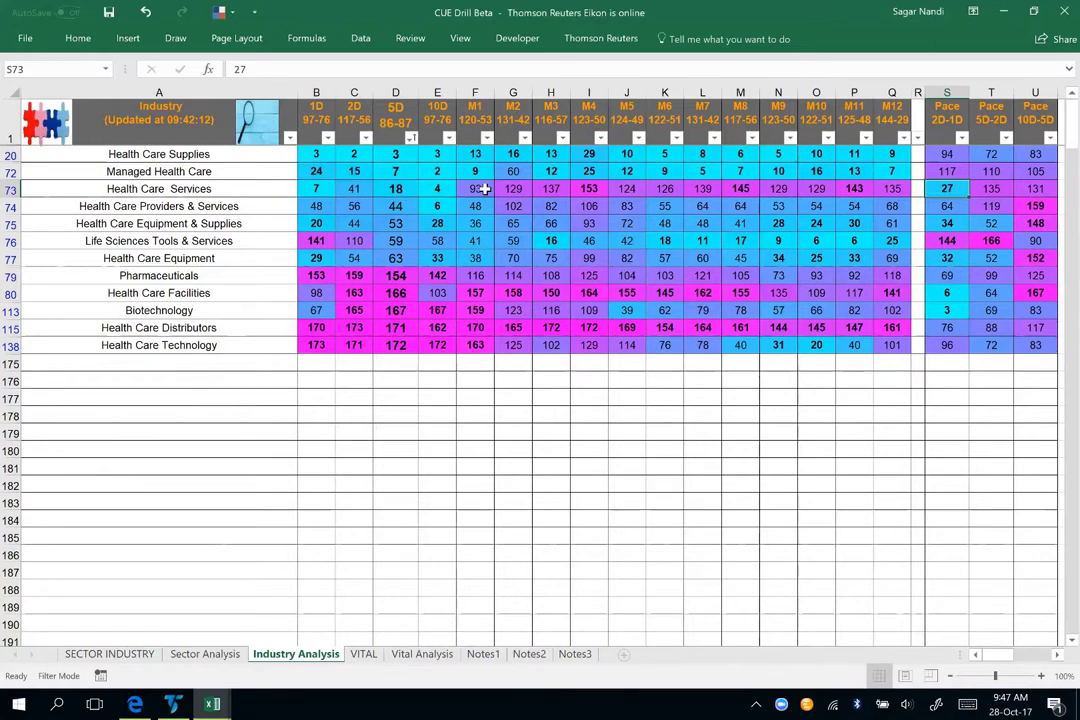
- Select Health Care Services and review the value, EPS growth and revenue growth score columns for its stocks on the VITAL sheet
left_click(205, 188)
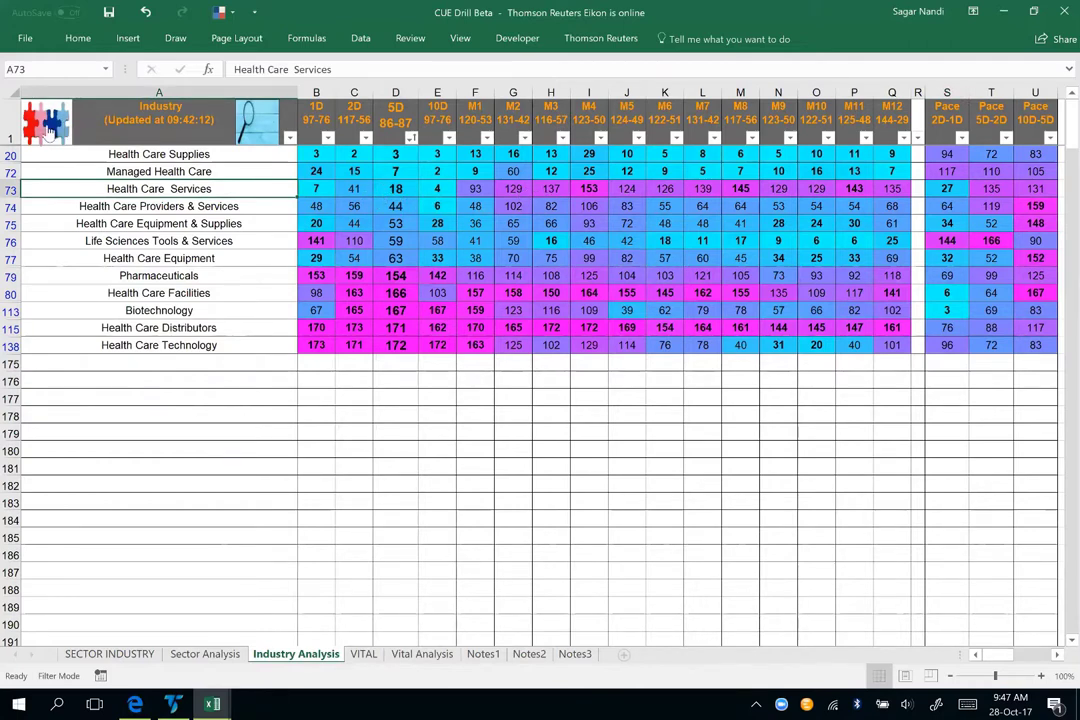
left_click(363, 655)
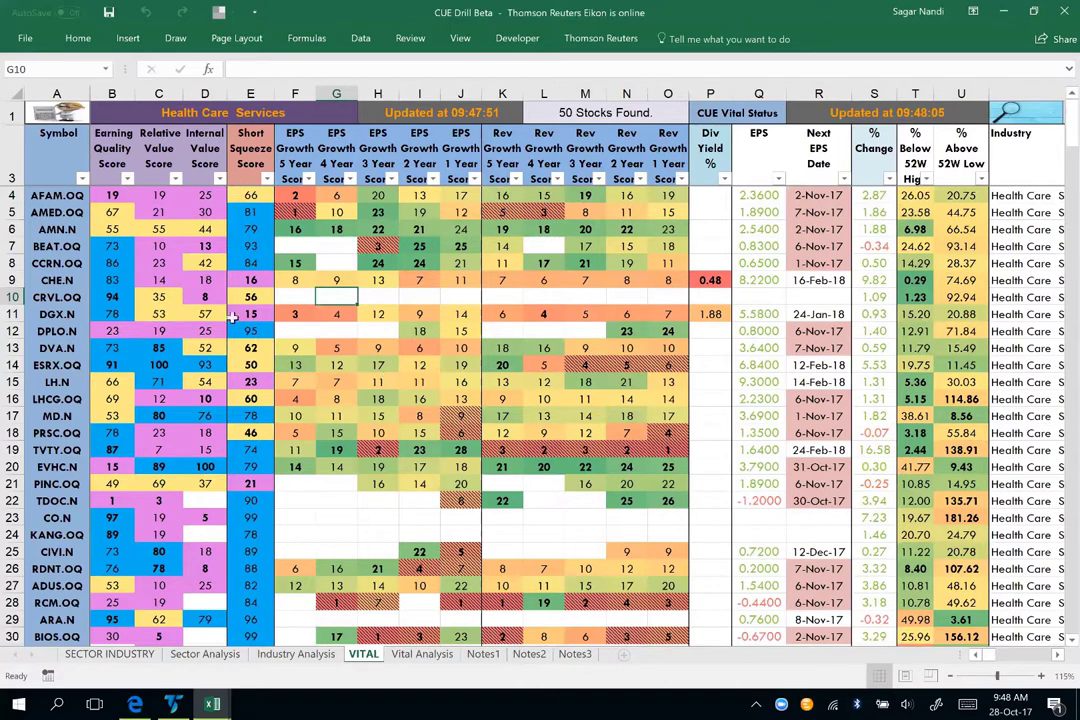
left_click(96, 136)
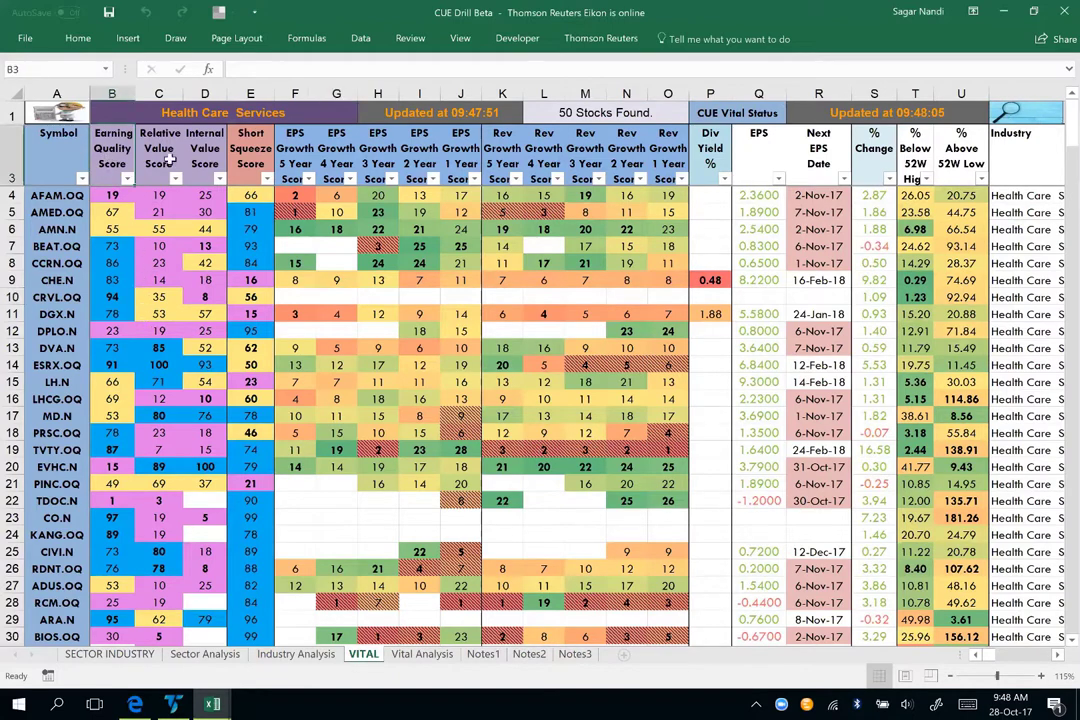
left_click_drag(170, 160, 210, 160)
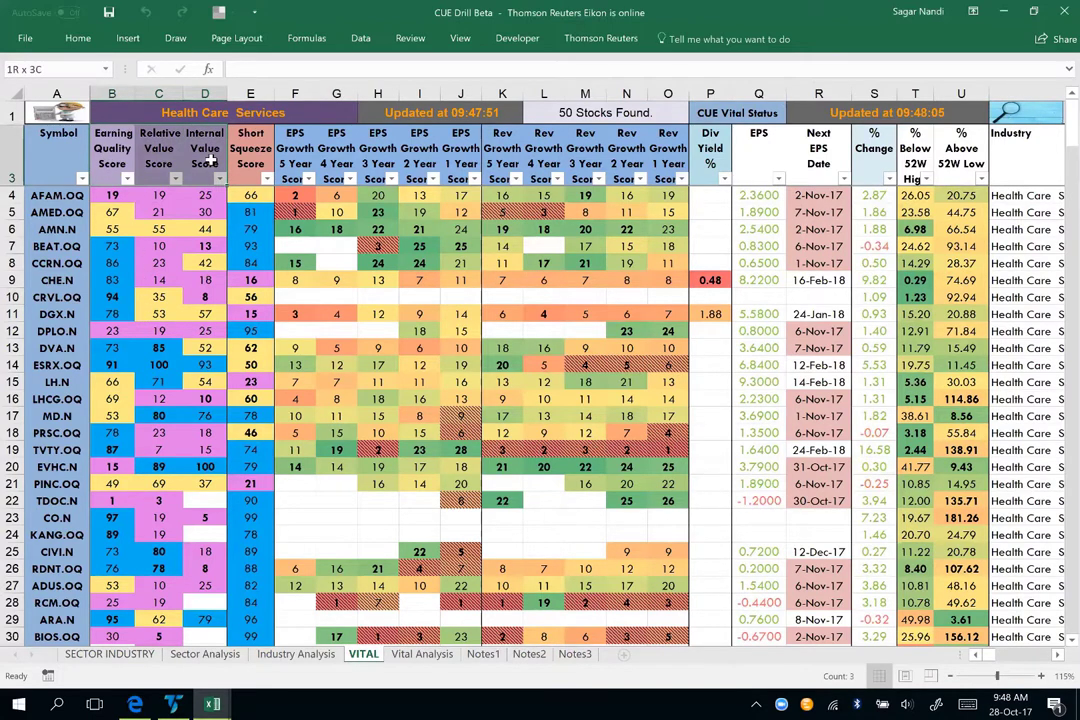
left_click_drag(140, 131, 222, 155)
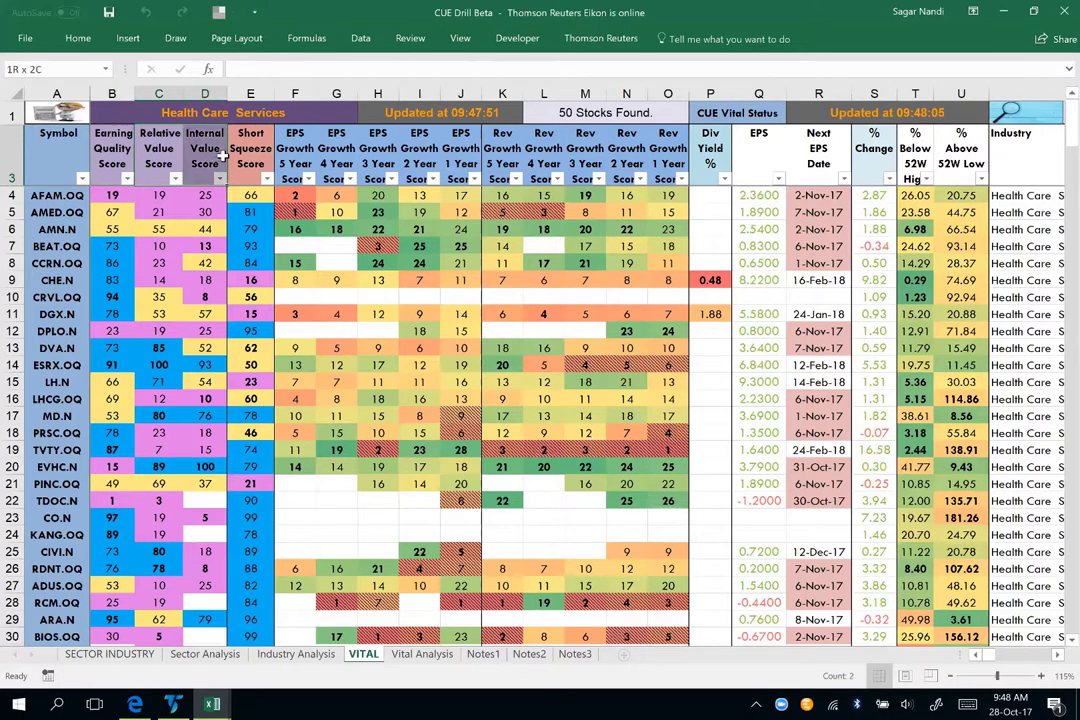
left_click(305, 155)
left_click_drag(320, 153, 662, 152)
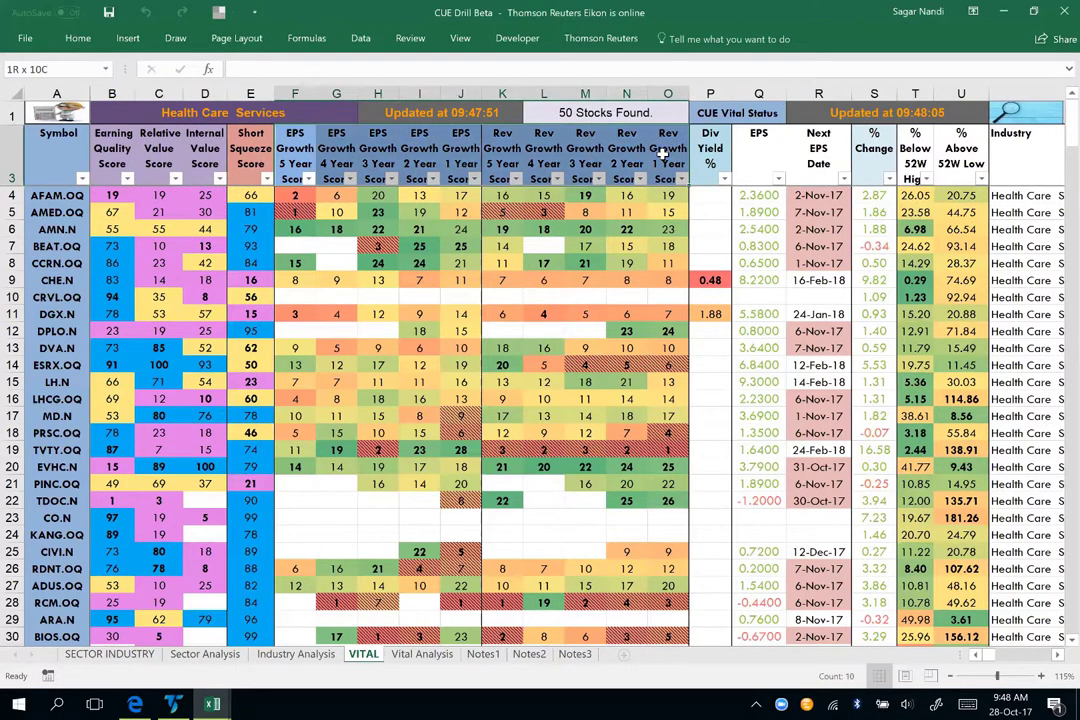
left_click_drag(662, 152, 289, 148)
- Examine the scores in the ESRX.OQ row and switch to the ESRX charts in TradeStation
left_click(12, 364)
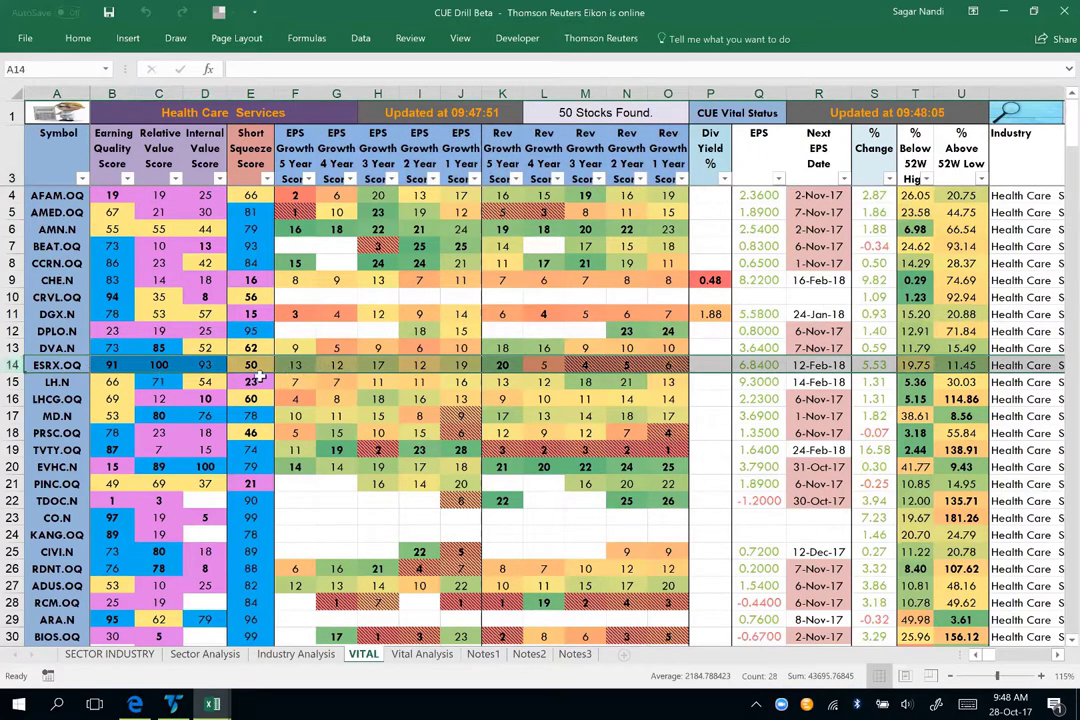
left_click(154, 364)
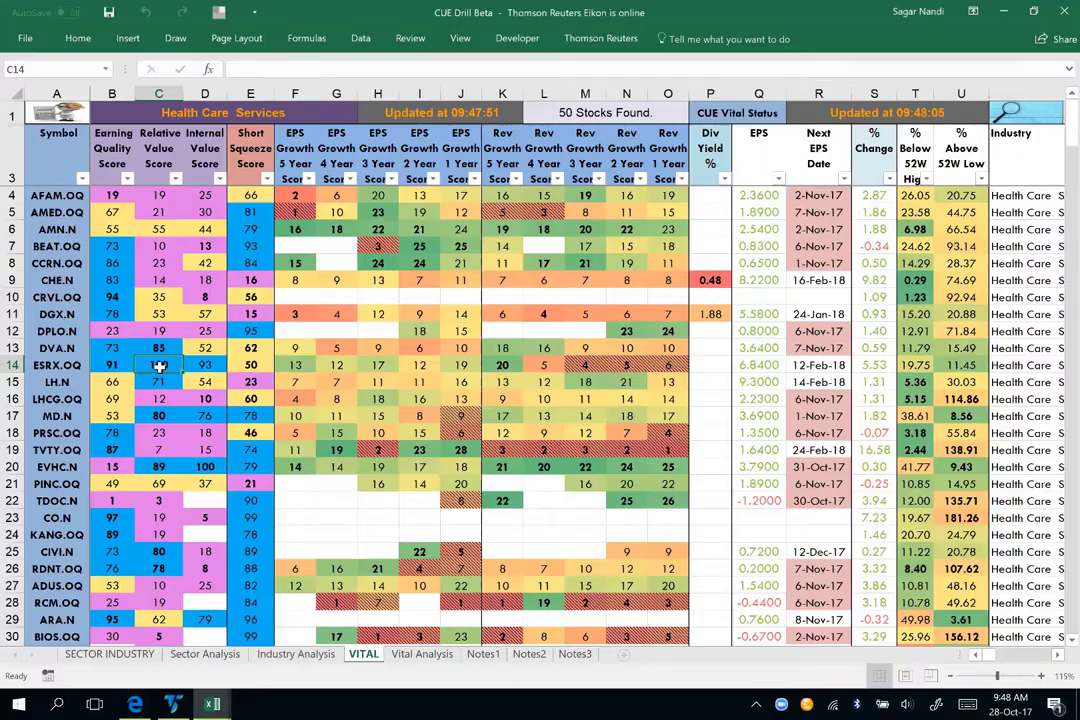
left_click(172, 704)
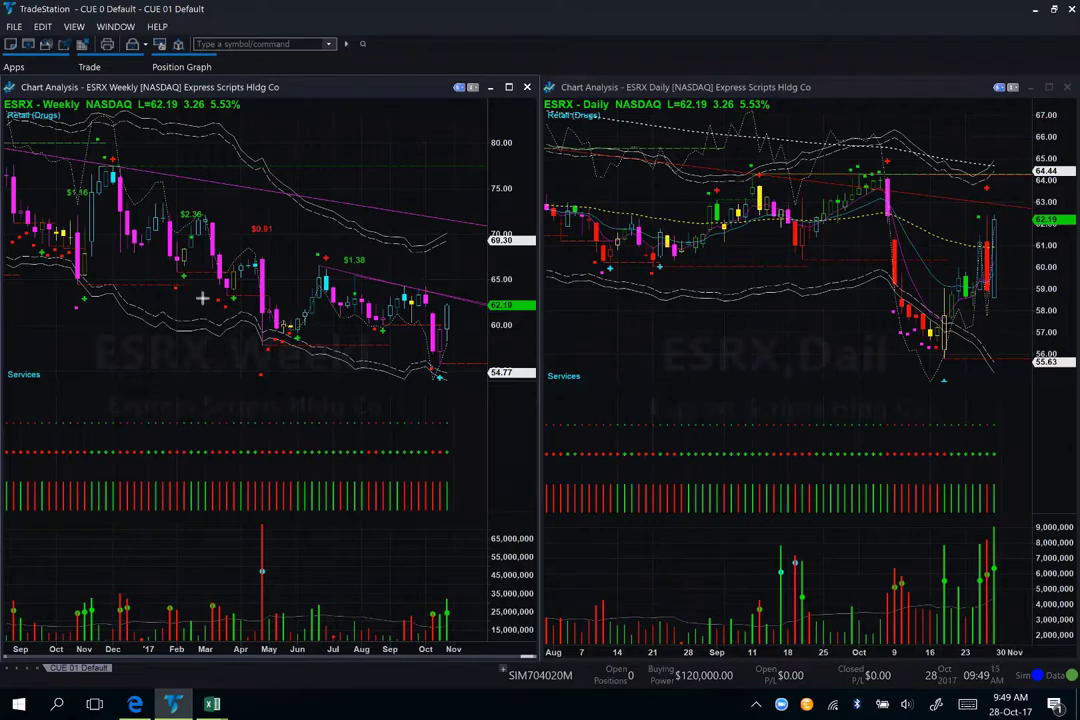
- Point out the weekly ESRX chart's decline, May support level and October low with temporary arrows, and clear them
mouse_move(100, 251)
left_mouse_down()
mouse_move(221, 277)
mouse_move(261, 328)
left_mouse_up()
mouse_move(337, 345)
left_mouse_down()
mouse_move(470, 340)
mouse_move(435, 359)
left_mouse_up()
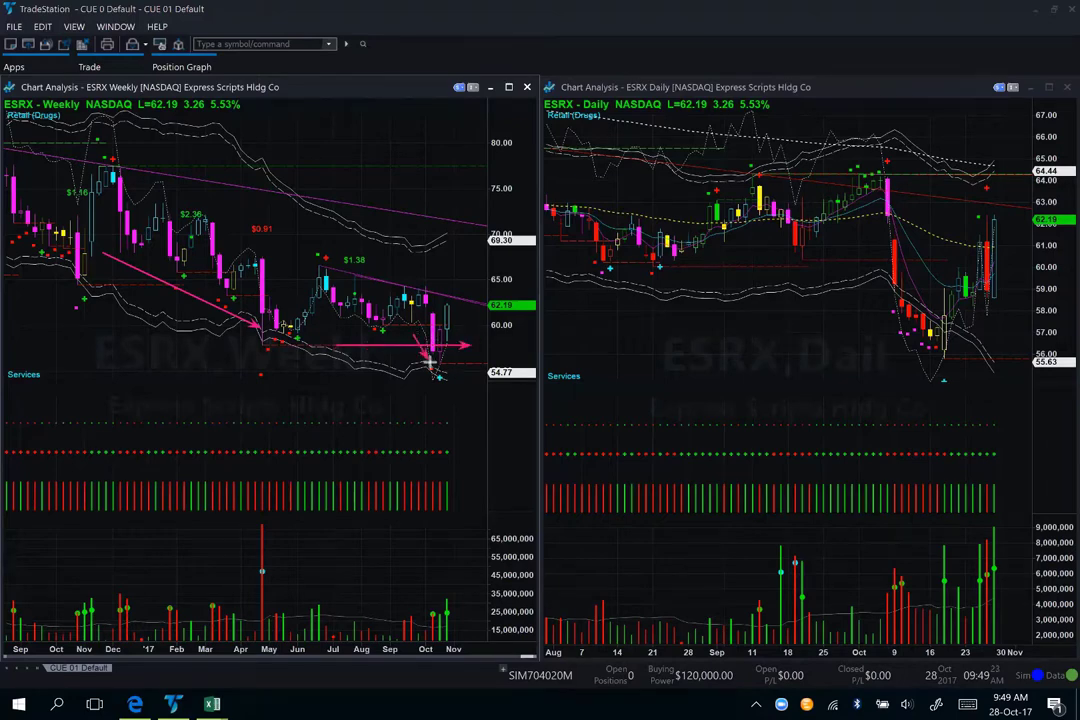
left_click_drag(472, 403, 443, 367)
left_click_drag(383, 411, 439, 385)
key("Escape")
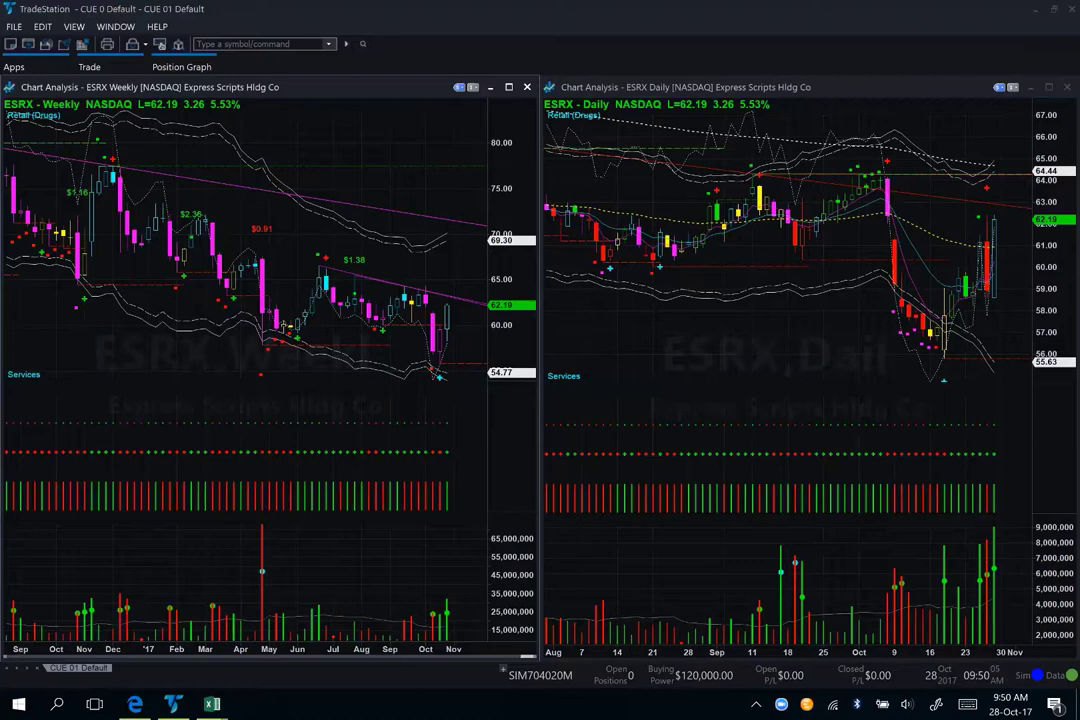
- Add a horizontal line at 57.95 to the weekly ESRX chart at the May low and switch that chart to daily
right_click(153, 346)
mouse_move(184, 376)
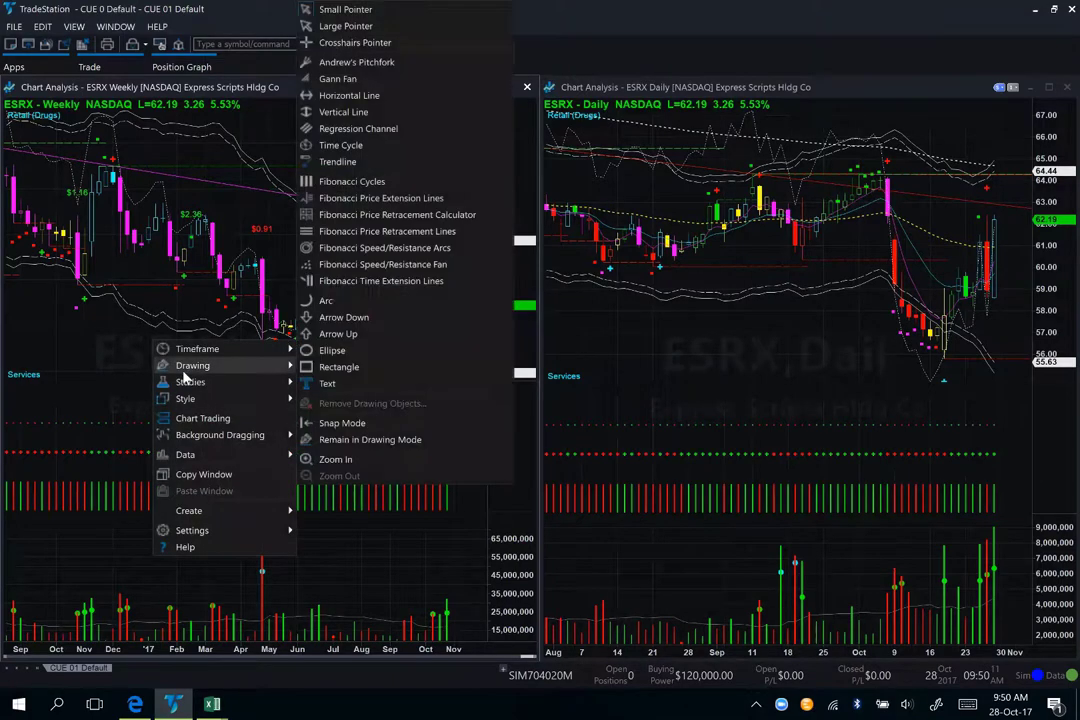
left_click(345, 95)
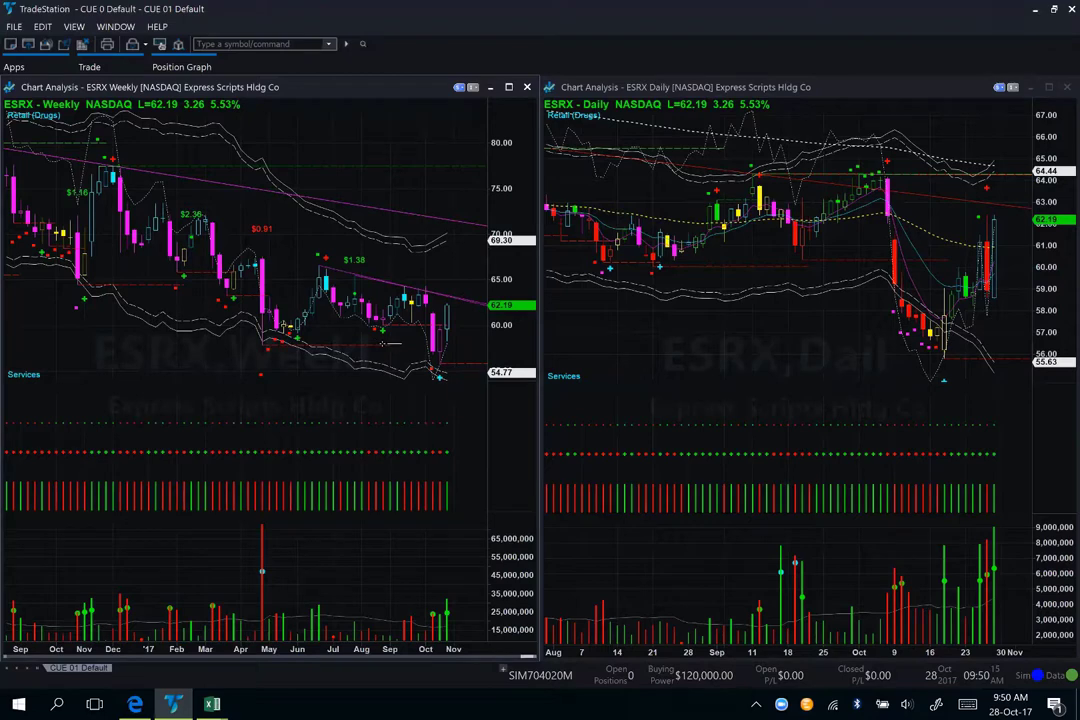
left_click(383, 343)
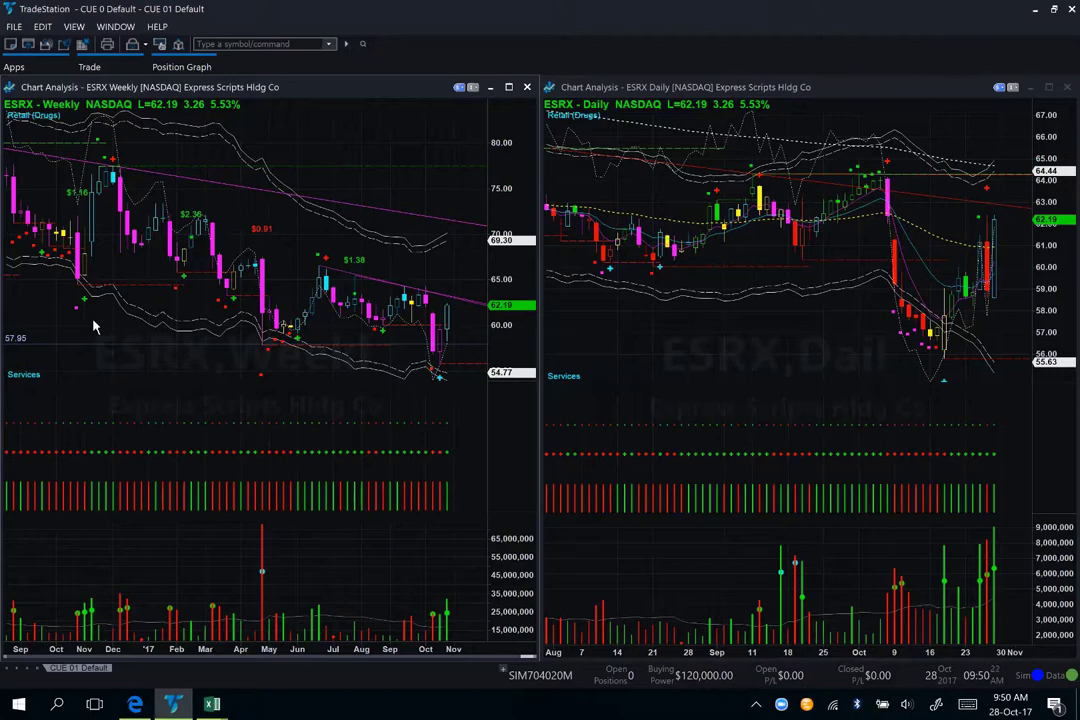
key("d")
key("Return")
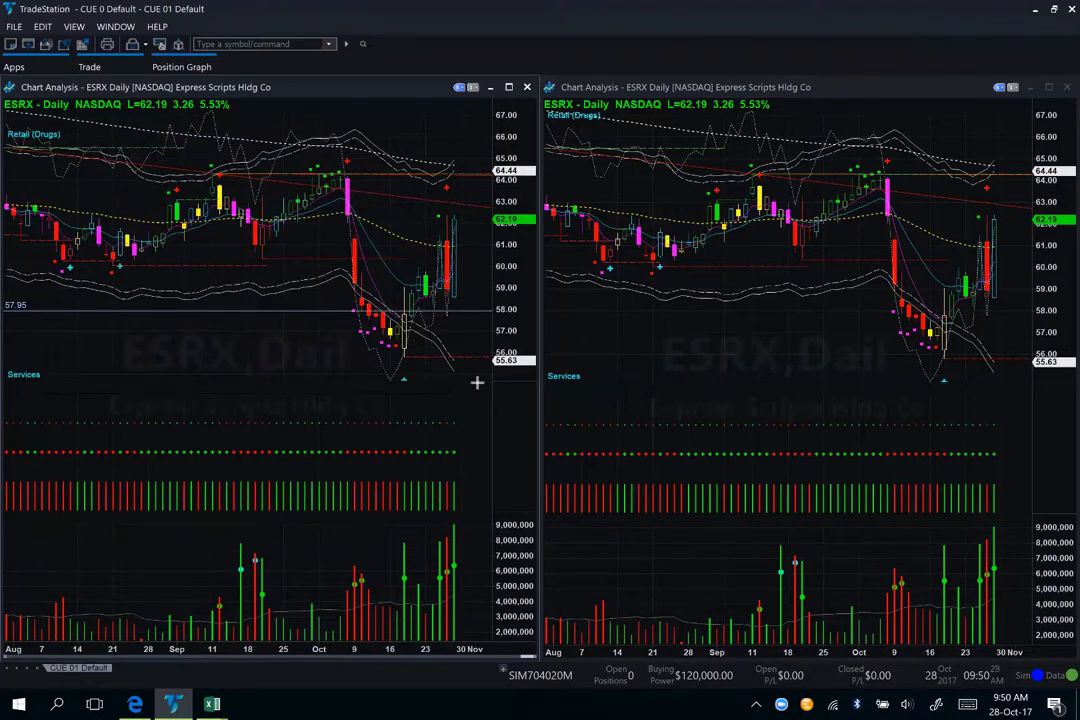
- Mark the mid-October reversal candle's low, the signal beneath it and its volume bar with arrows on the daily ESRX chart
left_click_drag(477, 383, 411, 353)
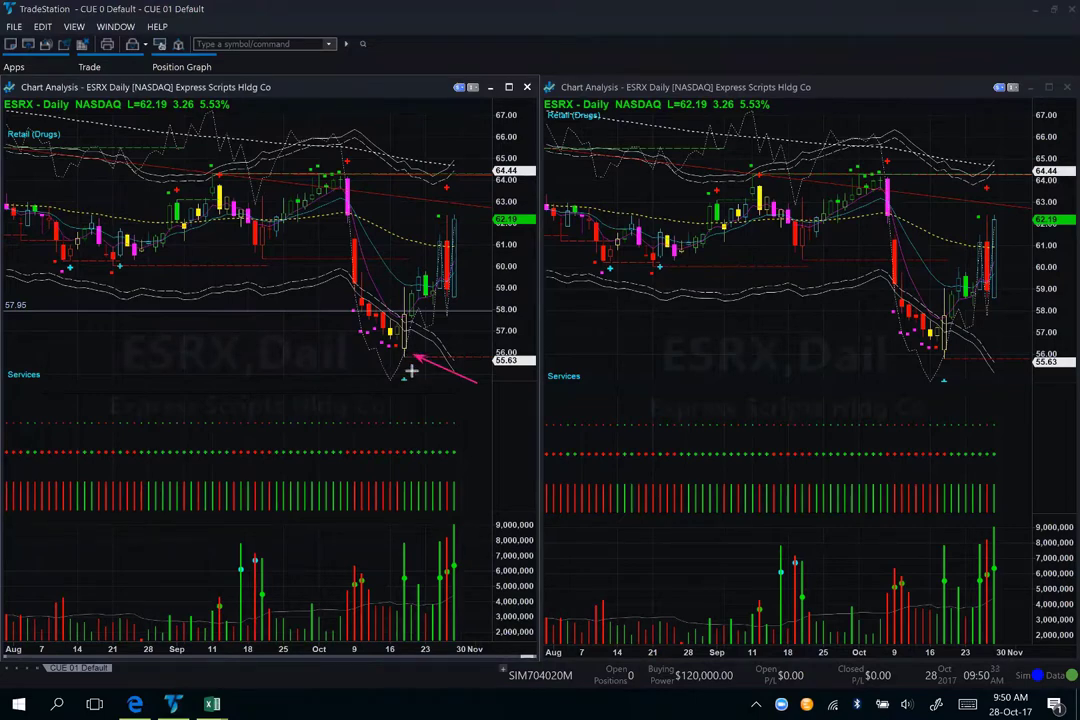
left_click_drag(329, 359, 395, 377)
left_click_drag(339, 393, 398, 525)
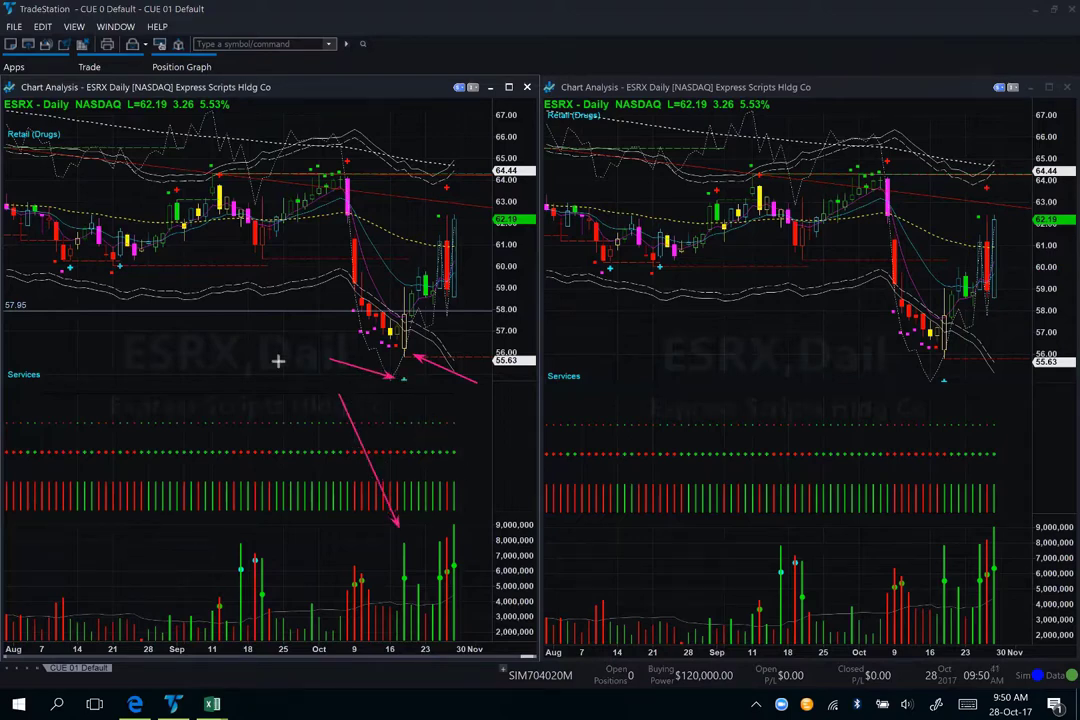
- Annotate the reversal candle's upper part, the 57.95 line, the subsequent price rise and the candle's volume bar with more arrows
mouse_move(214, 348)
left_mouse_down()
mouse_move(320, 345)
mouse_move(400, 317)
left_mouse_up()
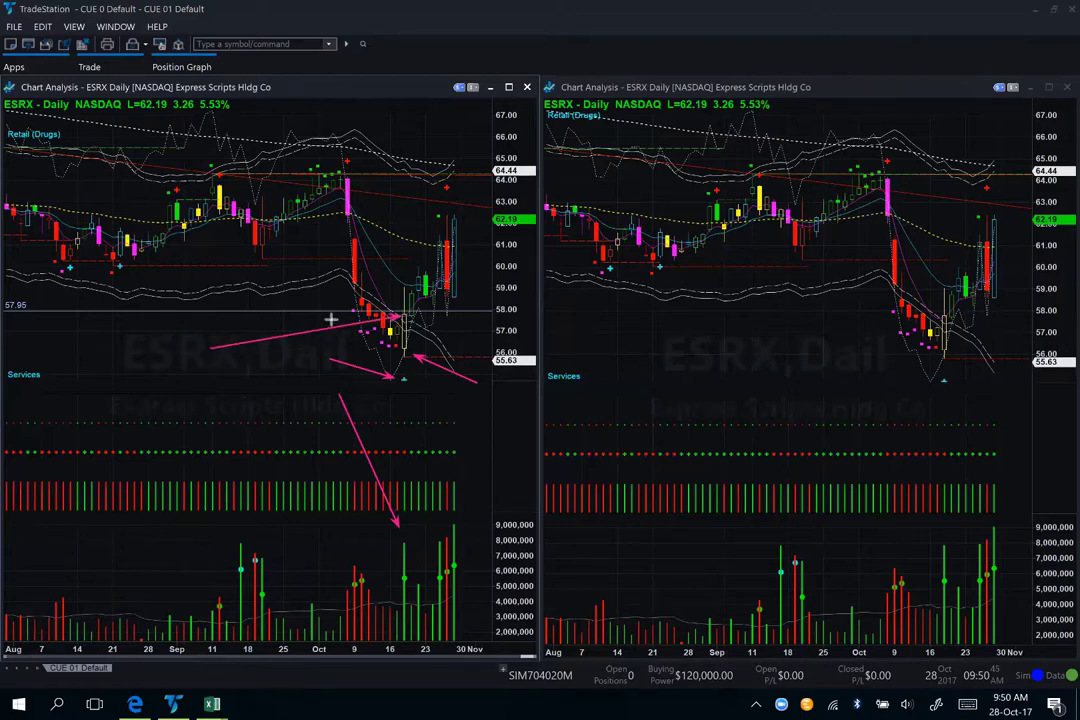
left_click_drag(250, 313, 335, 312)
left_click_drag(380, 270, 401, 289)
left_click_drag(475, 337, 415, 316)
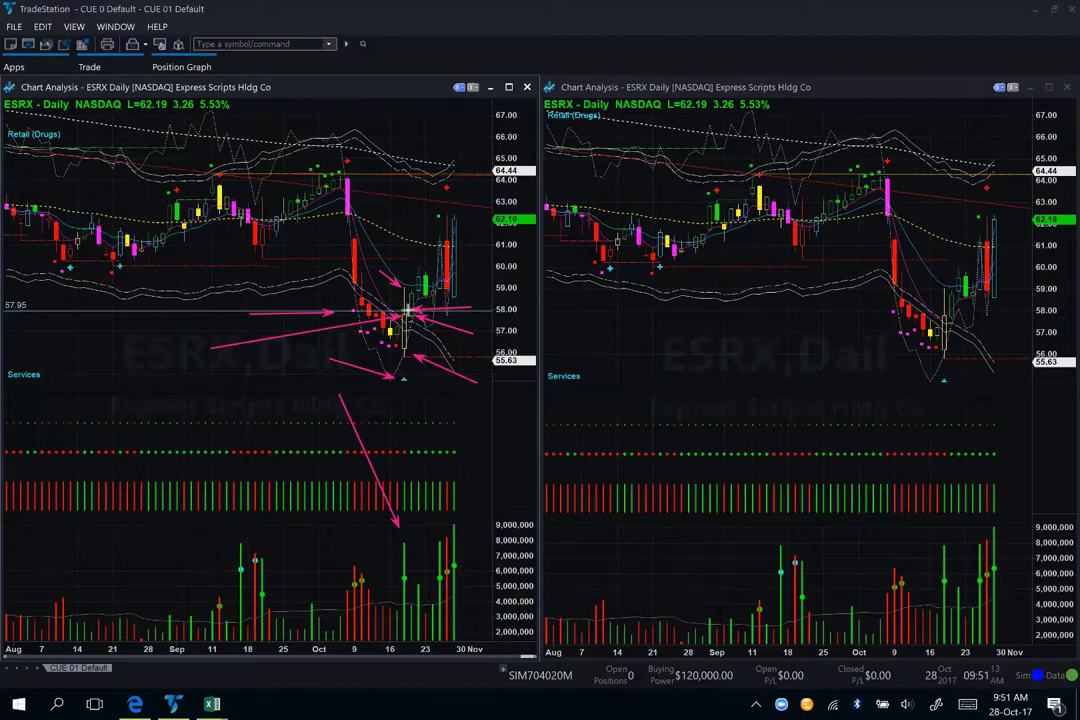
left_click_drag(413, 261, 441, 214)
left_click_drag(90, 315, 242, 316)
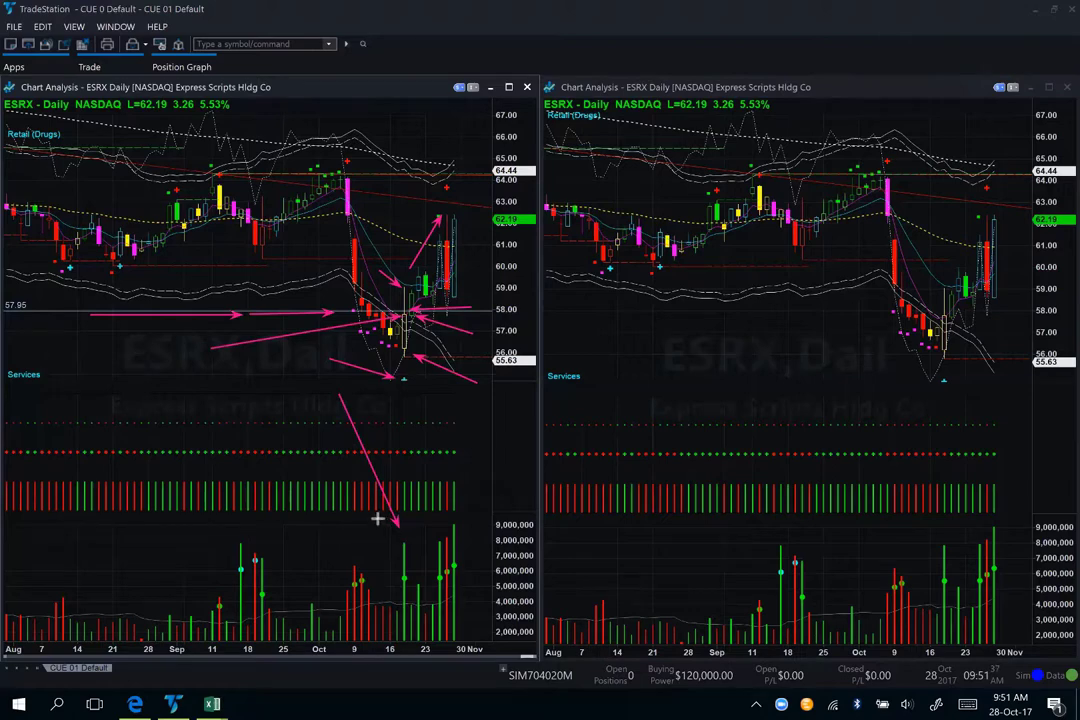
left_click_drag(373, 517, 397, 543)
- Switch to the browser to view the annotated Sector Performance (%) chart
key("alt+Tab")
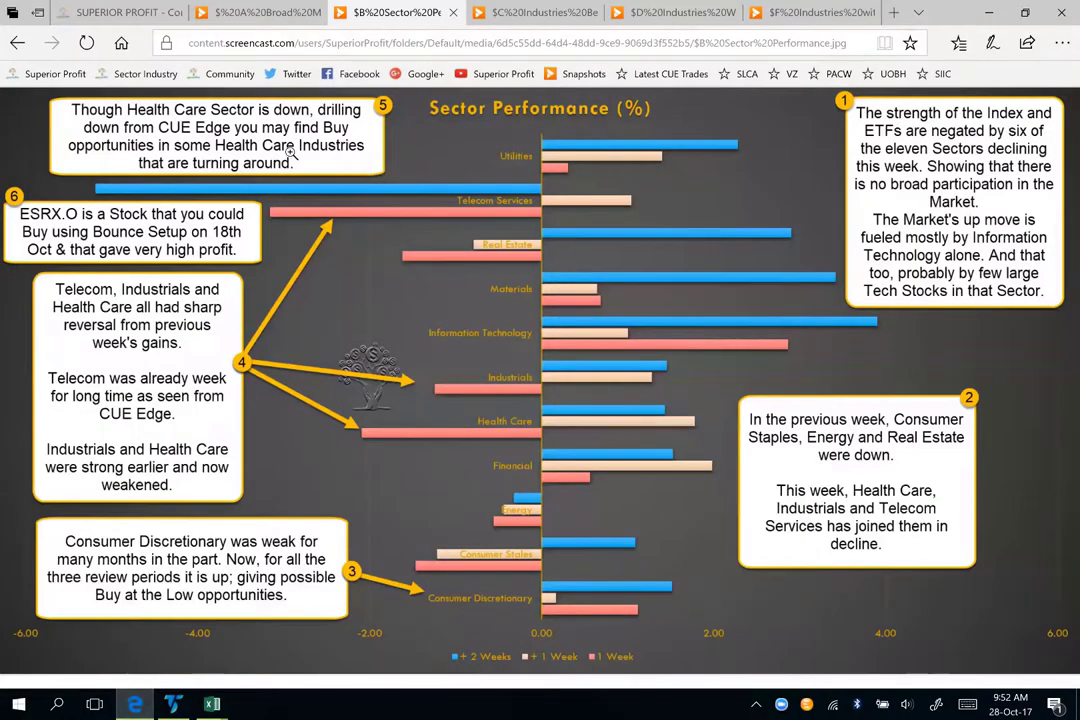
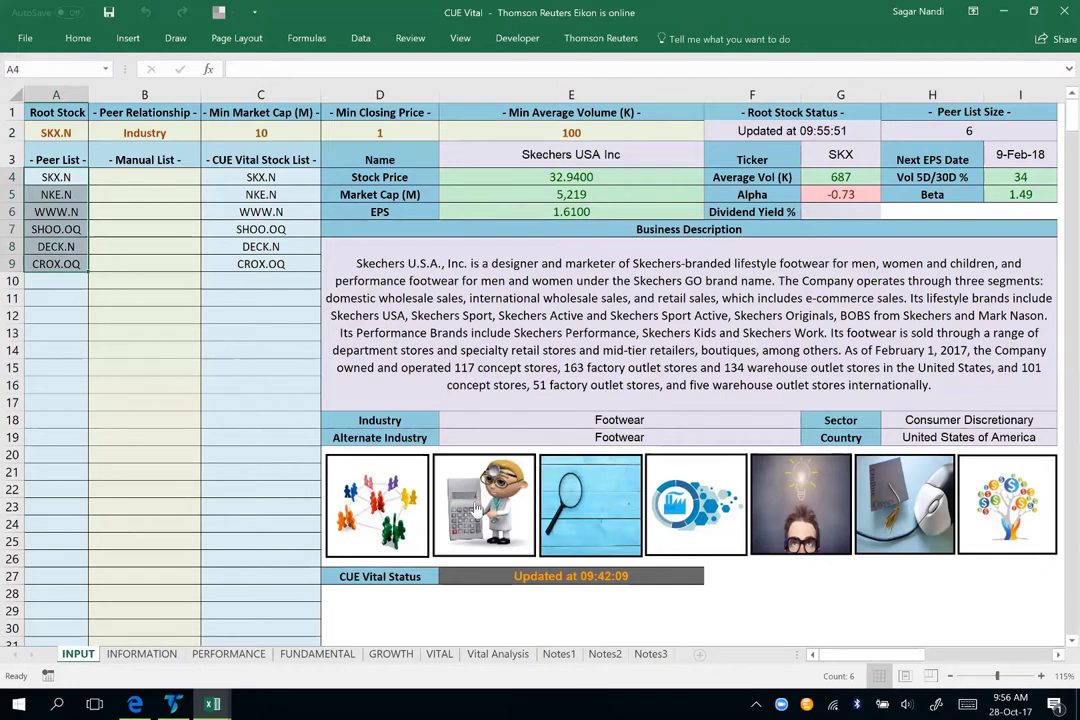
- Refresh the CUE Vital data for the SKX.N peer stock list
left_click(493, 514)
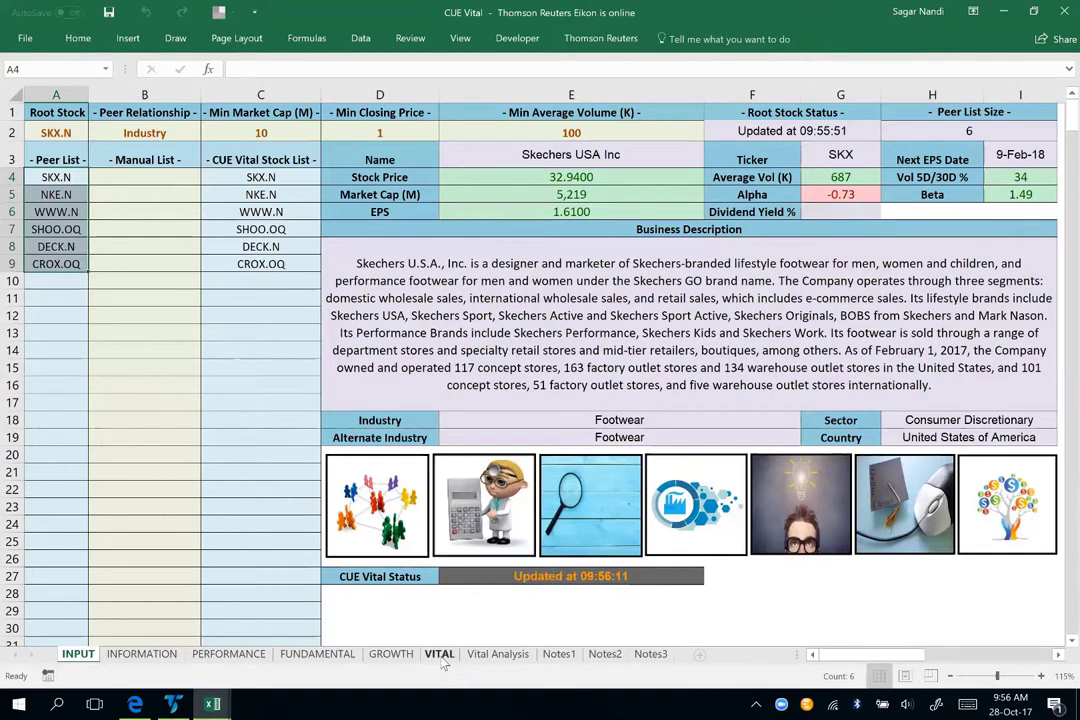
- Review SKX.N's row on the VITAL sheet, covering its relative value and its EPS and revenue growth scores
left_click(440, 654)
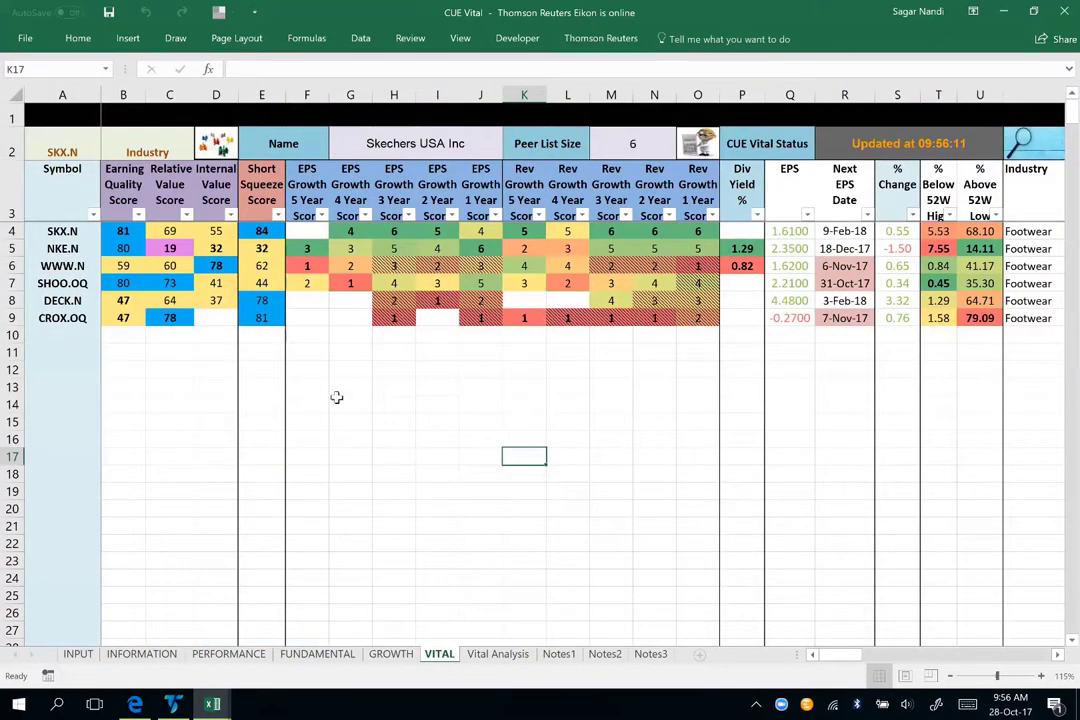
left_click(11, 231)
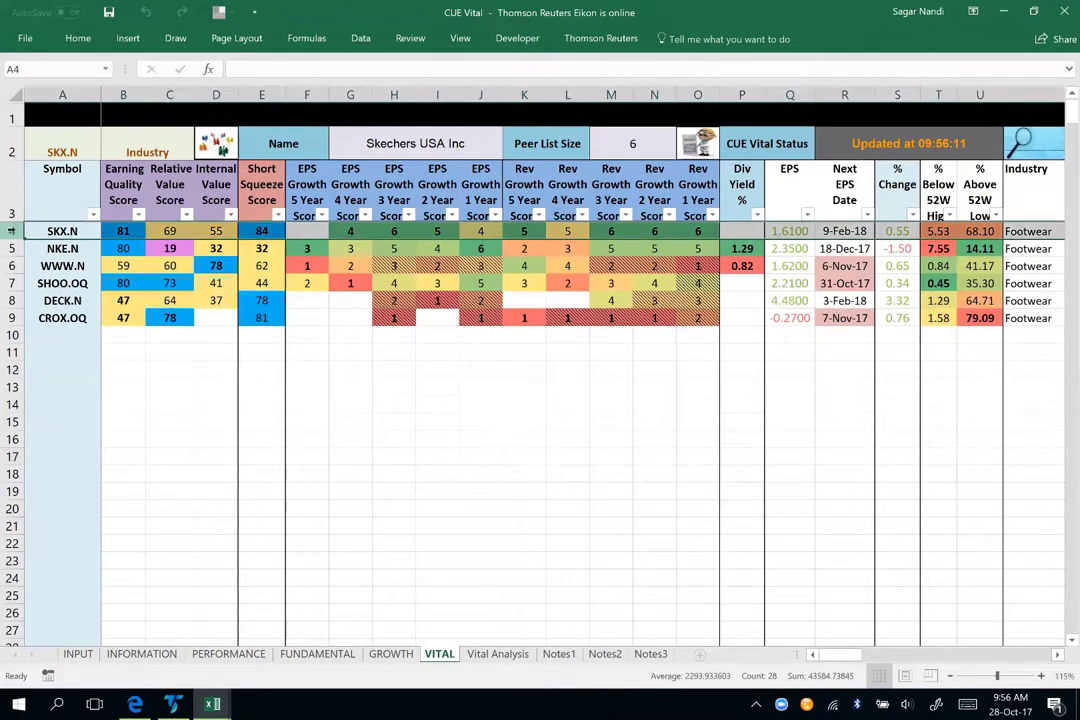
left_click(169, 231)
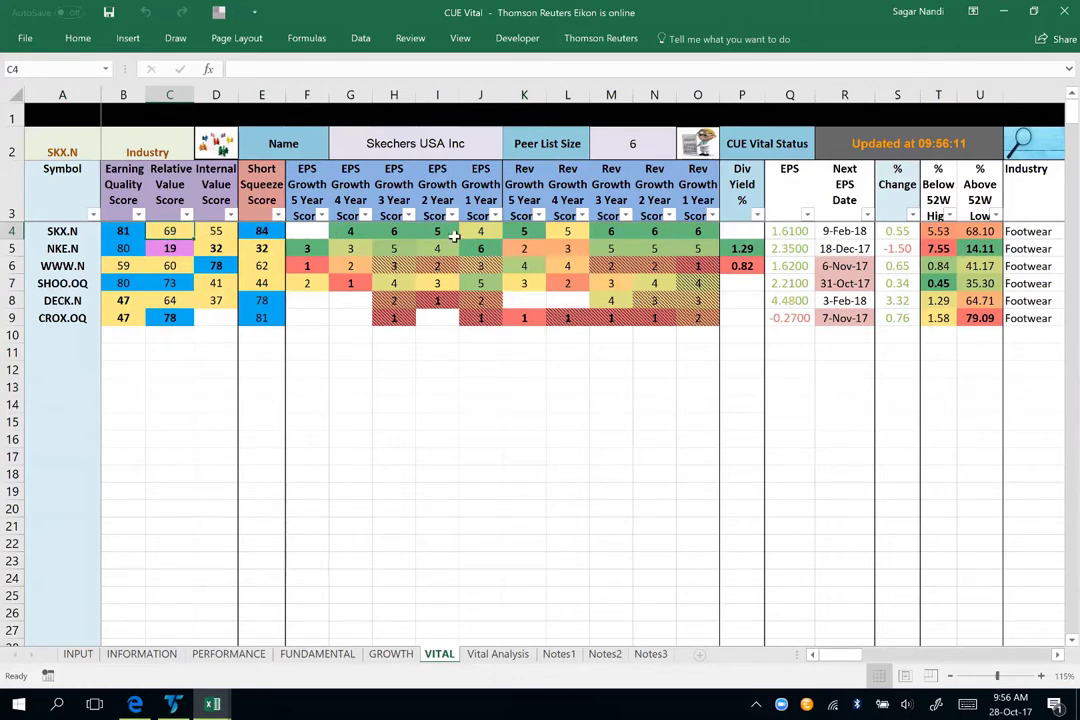
left_click_drag(701, 231, 323, 229)
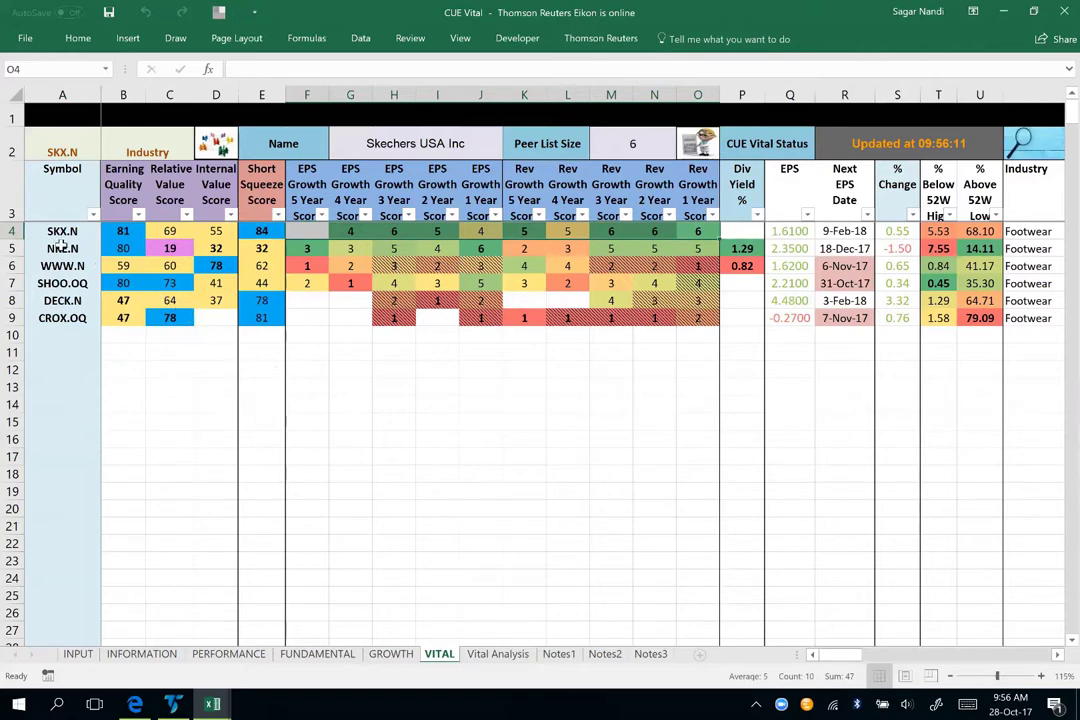
left_click(12, 231)
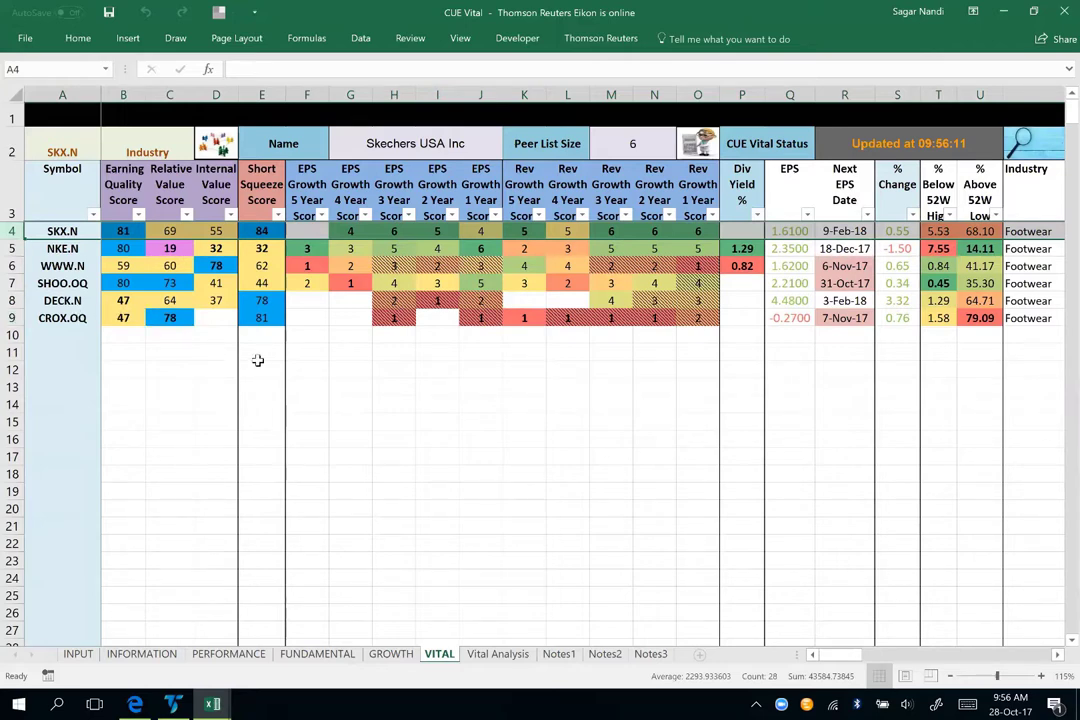
- Set the root stock on the INPUT sheet to RCKY.O
key("ctrl+Page_Up")
key("ctrl+Page_Up")
key("ctrl+Page_Up")
key("ctrl+Page_Up")
key("ctrl+Page_Up")
key("ctrl+Page_Up")
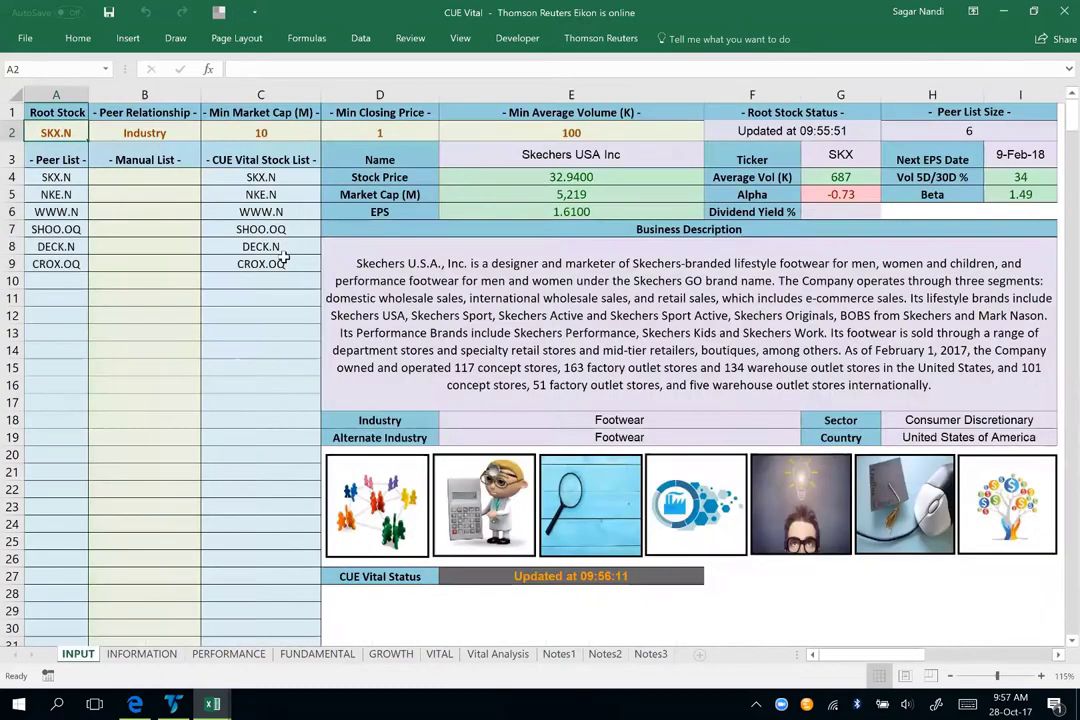
type("rc")
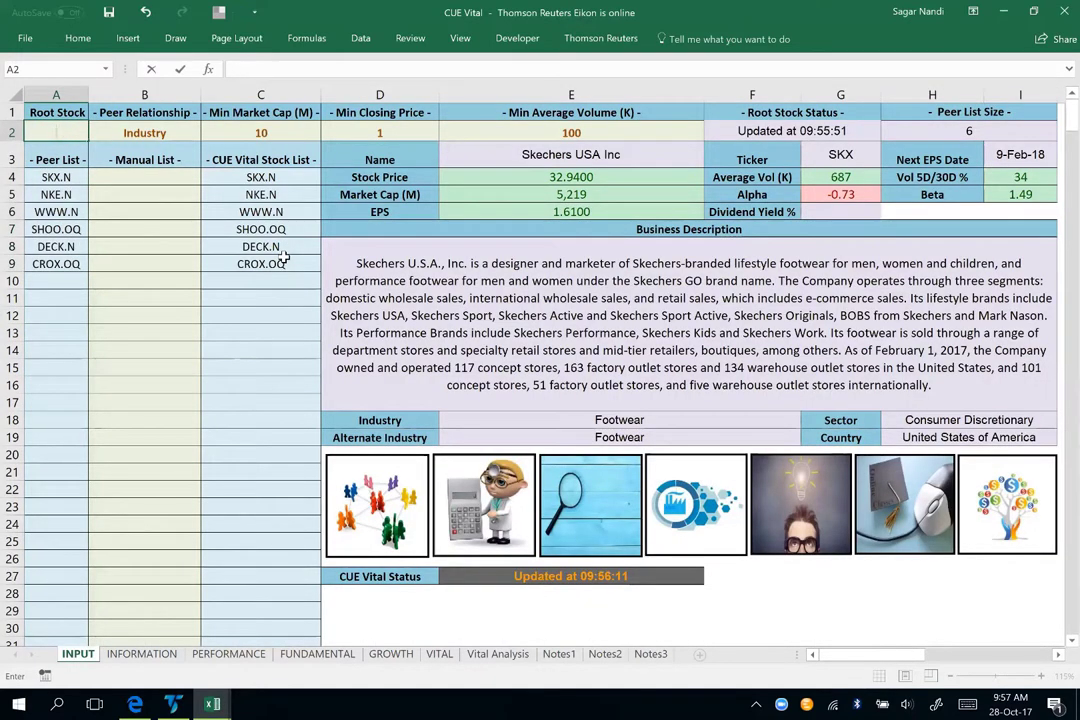
type("KY.O")
key("Tab")
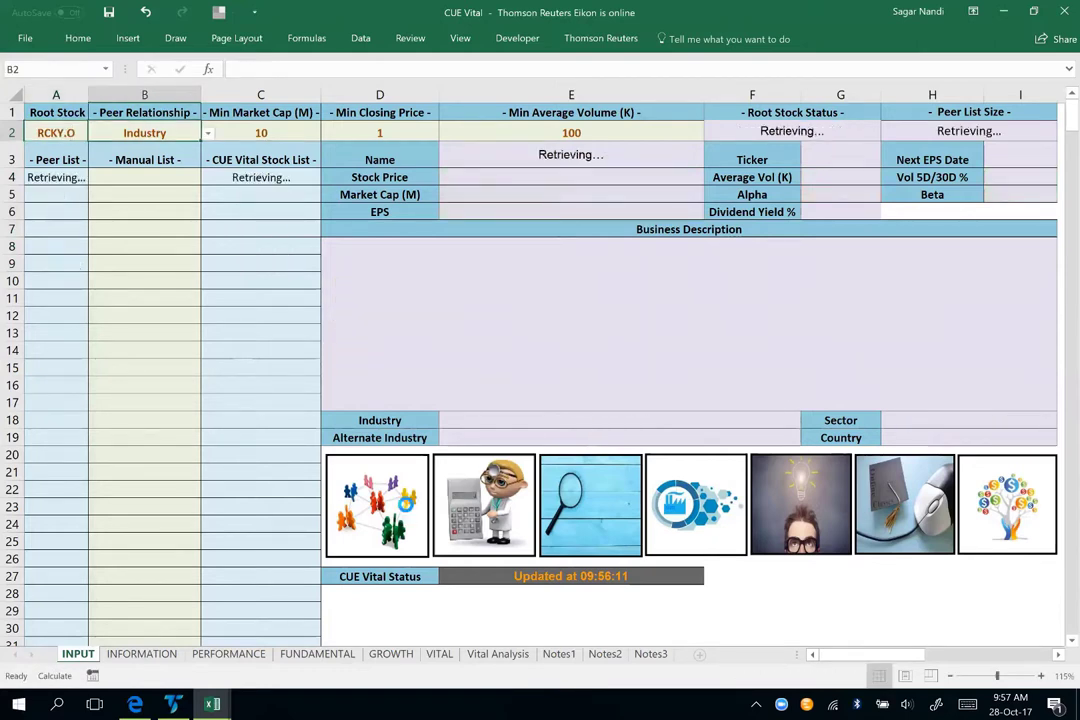
- Check Rocky Brands' industry and compare its average volume with the minimum average volume setting
left_click(565, 422)
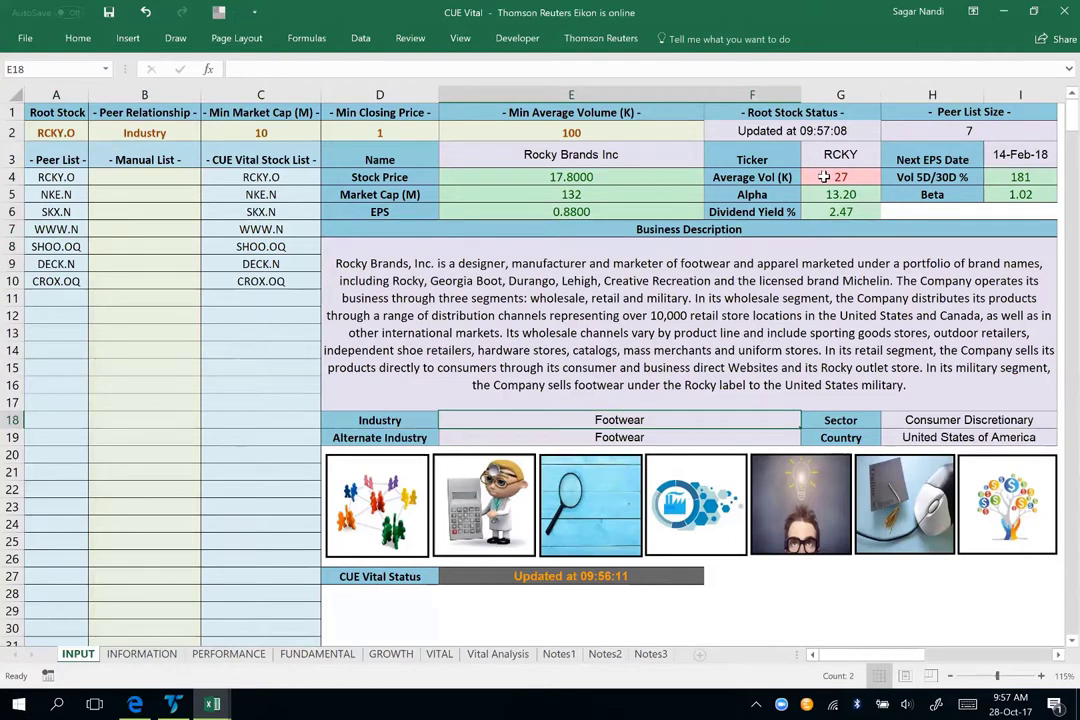
left_click(841, 177)
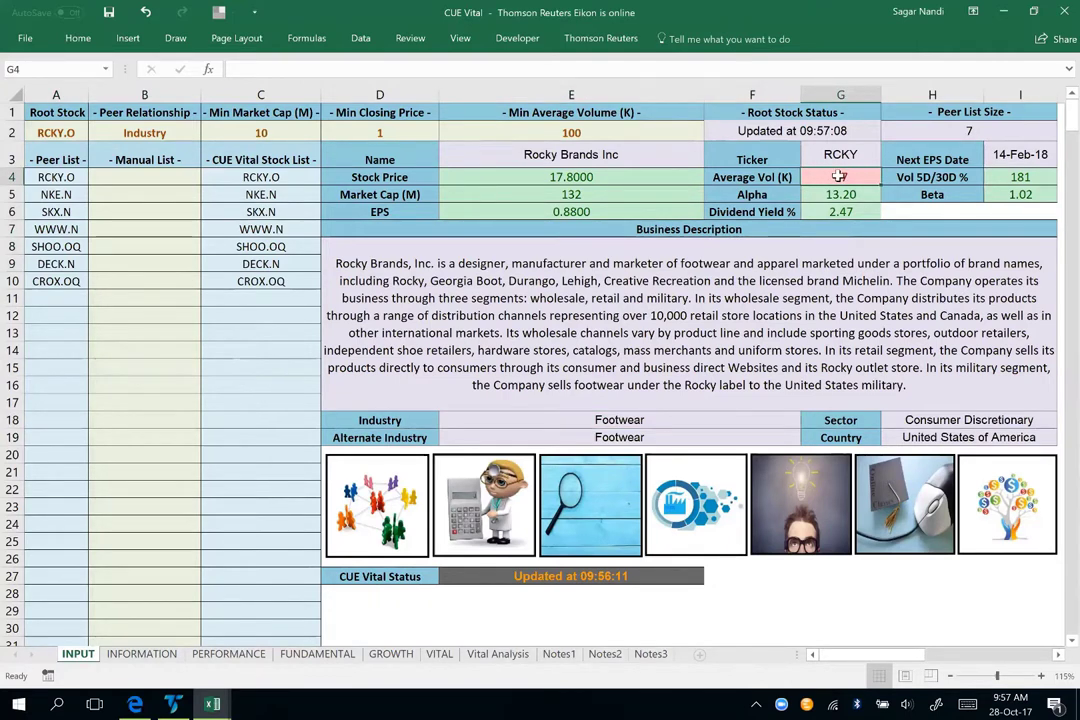
left_click(594, 133)
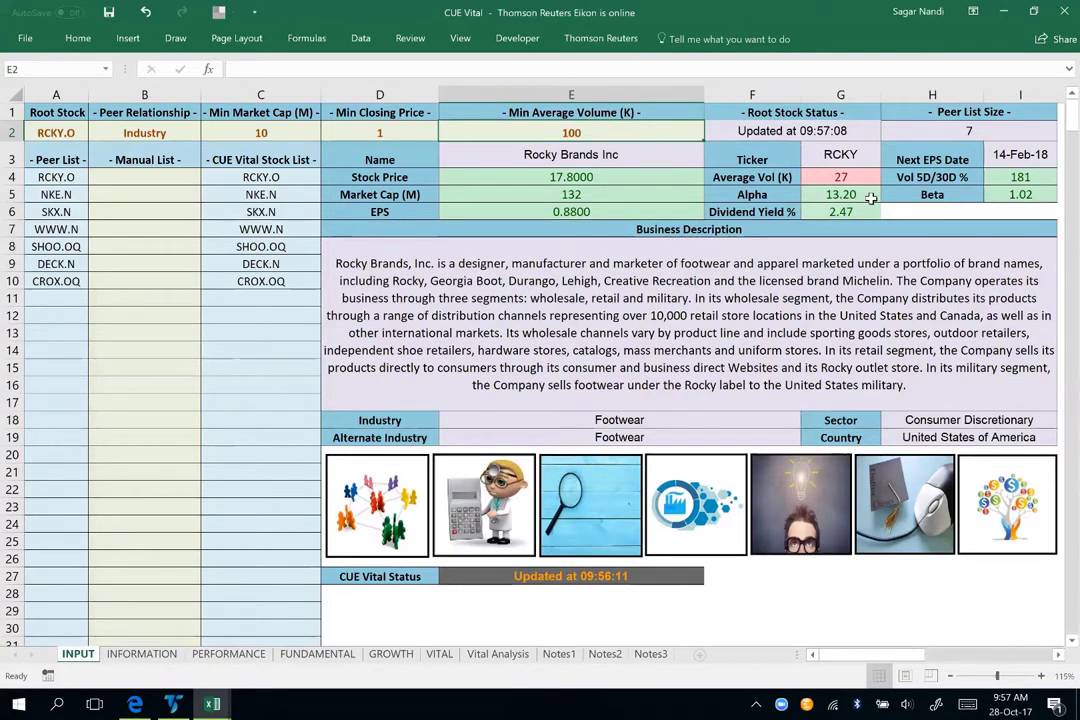
left_click(839, 177)
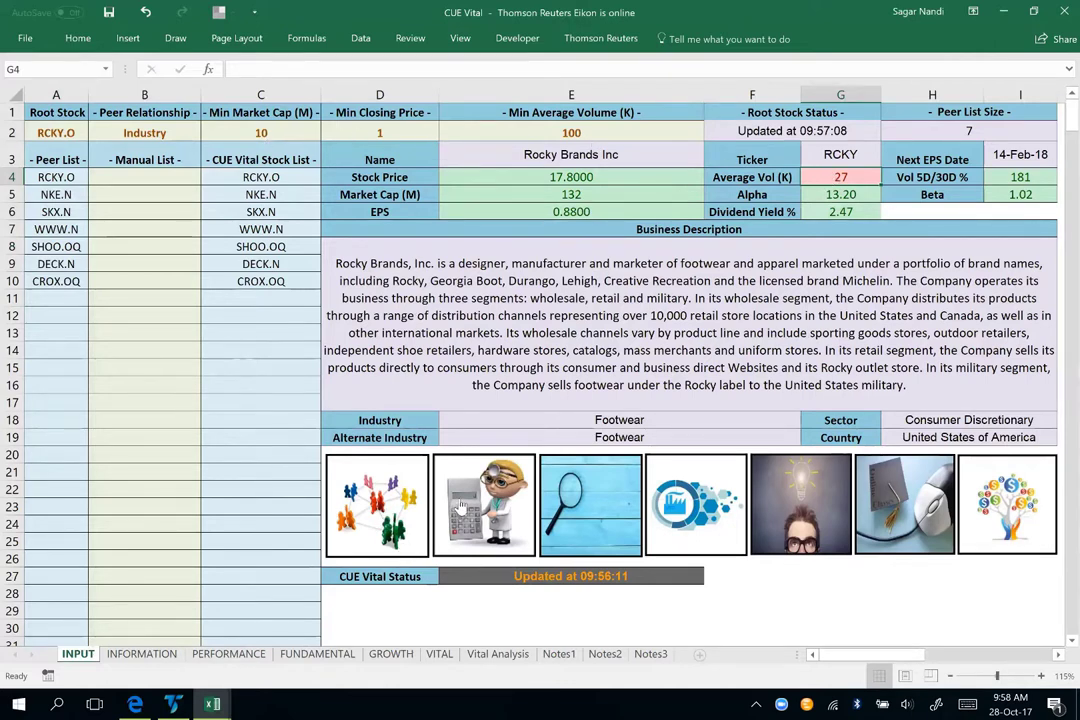
- Refresh the CUE Vital data for the RCKY.O peer list and inspect RCKY.O's value and growth scores on the VITAL sheet
left_click(391, 512)
left_click(440, 654)
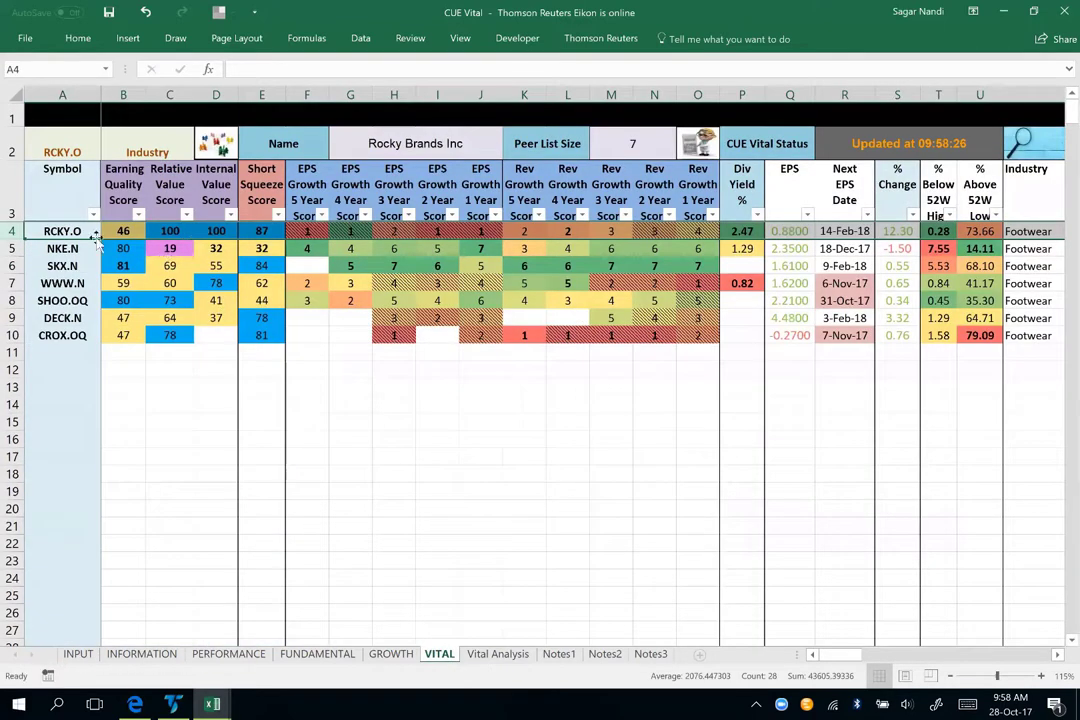
left_click(215, 231)
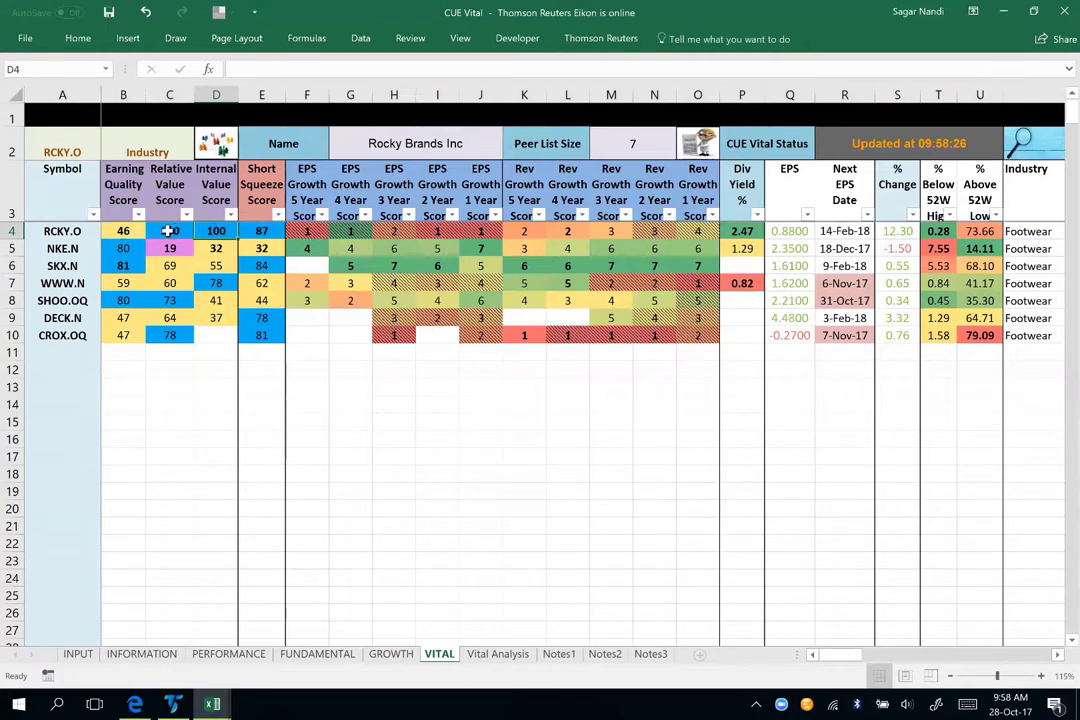
left_click_drag(170, 231, 212, 231)
left_click_drag(307, 232, 690, 232)
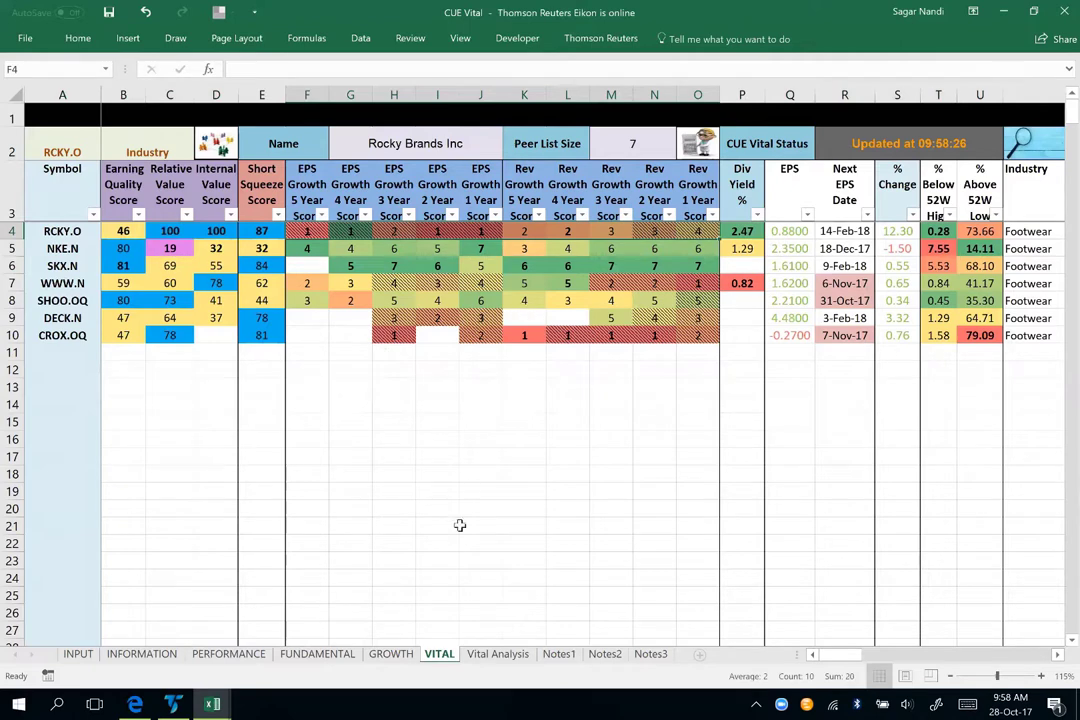
- Examine RCKY.O's one- to five-year EPS growth and its recent quarterly year-on-year EPS growth on the GROWTH sheet
left_click(390, 654)
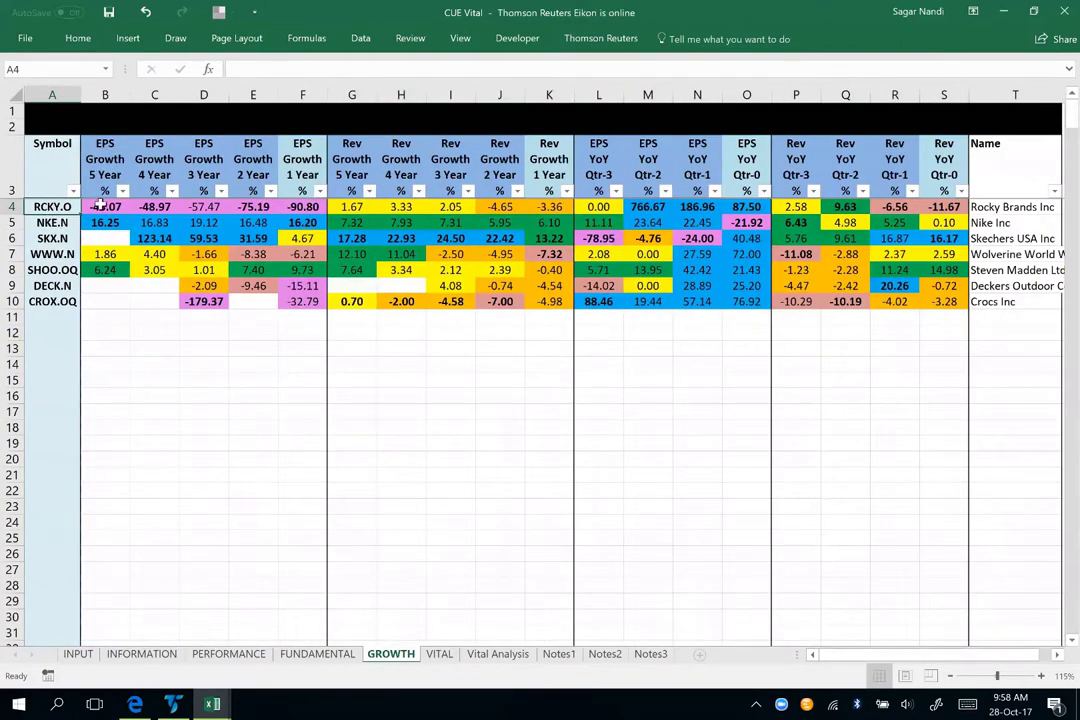
left_click_drag(98, 206, 313, 205)
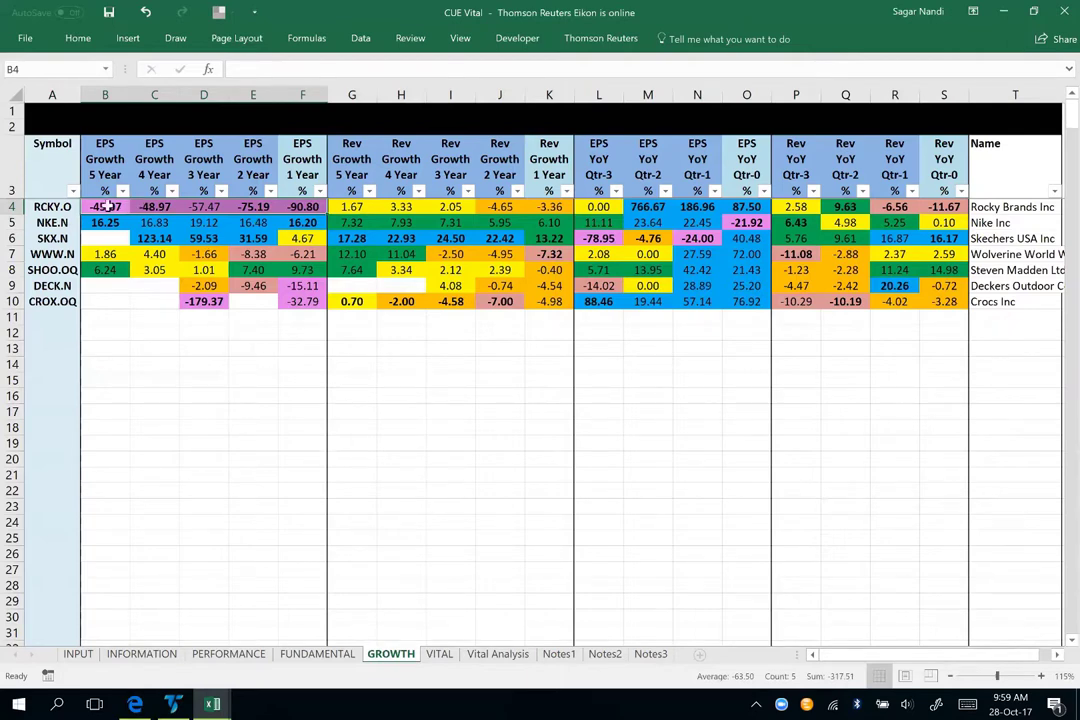
left_click_drag(98, 207, 315, 207)
left_click_drag(100, 140, 300, 157)
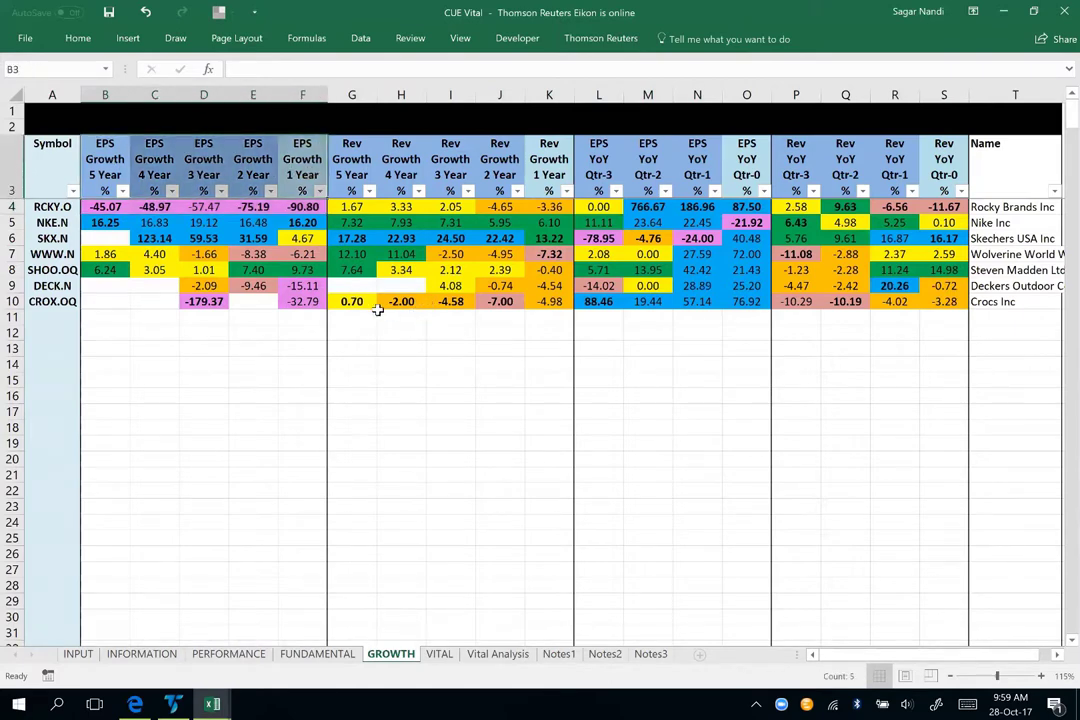
left_click_drag(645, 207, 747, 210)
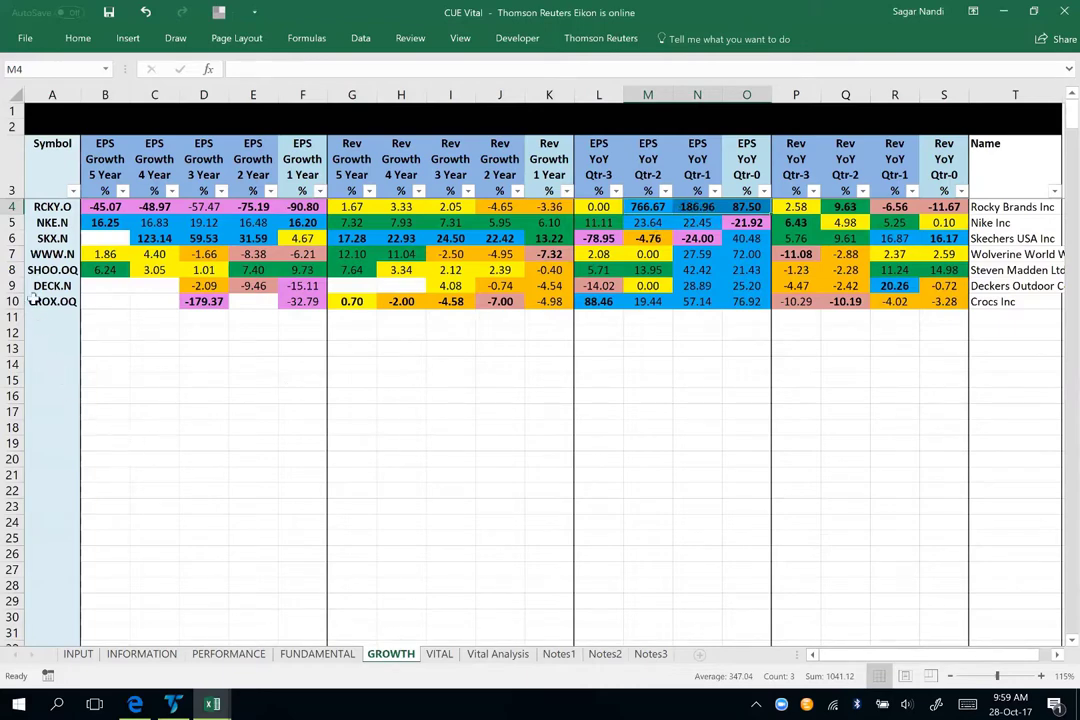
- Compare the growth figures of RCKY.O, SKX.N and NKE.N row by row
left_click(12, 206)
left_click(12, 238)
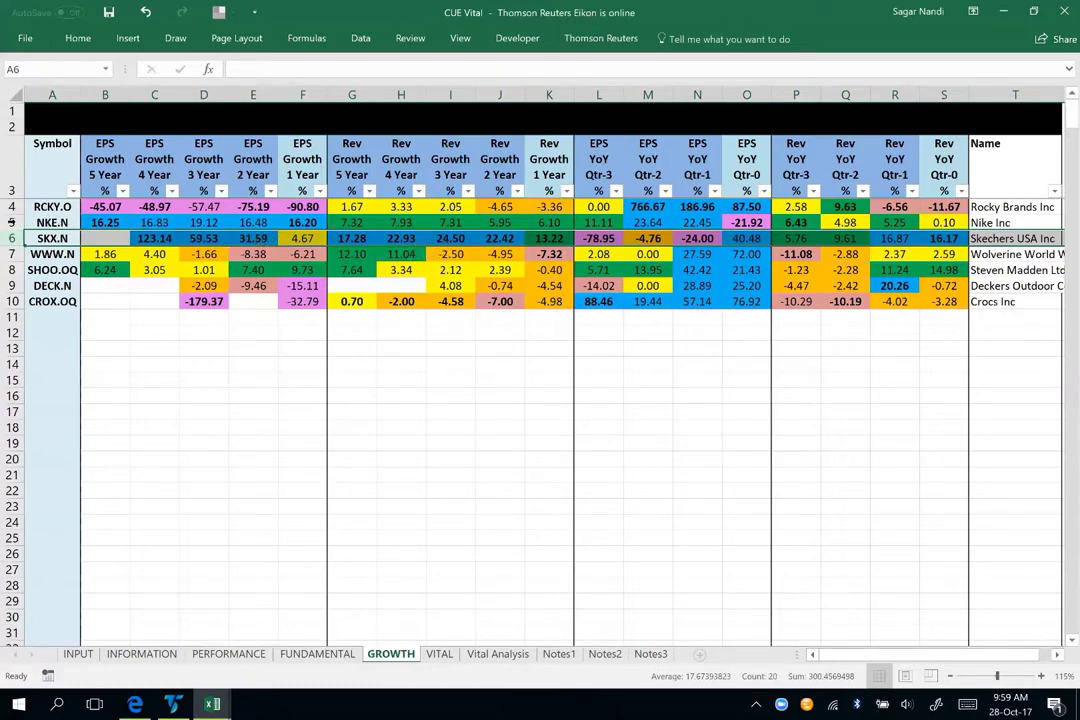
left_click(10, 222)
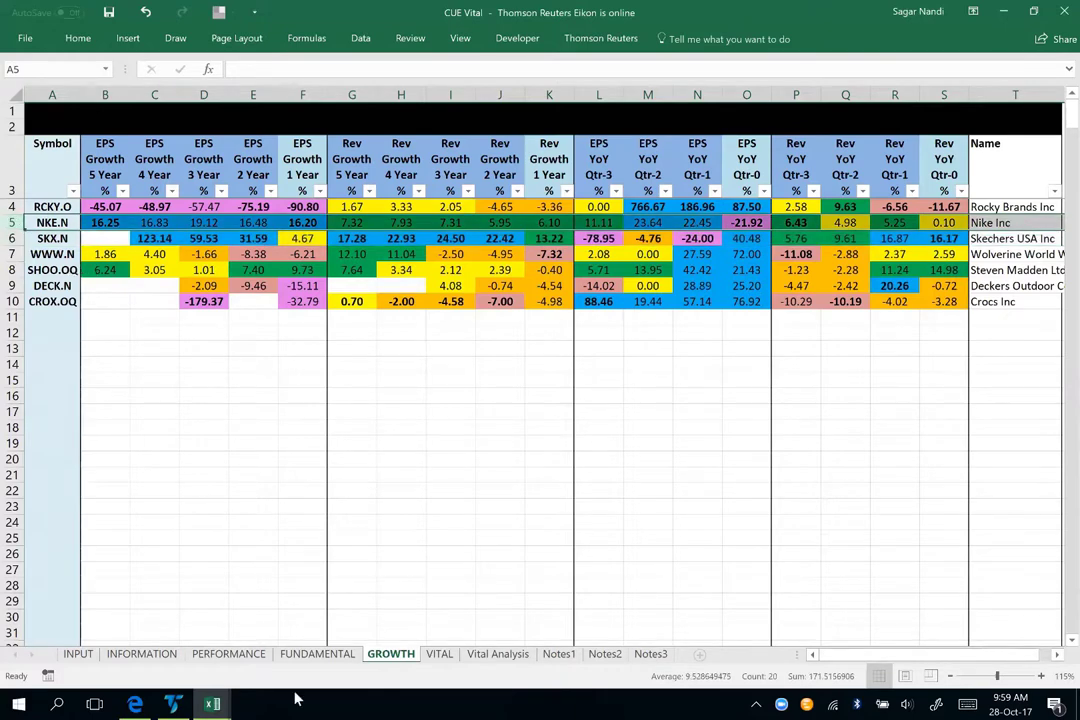
- Return to the VITAL sheet and compare SKX.N's scores with RCKY.O's relative and internal value scores
left_click(439, 654)
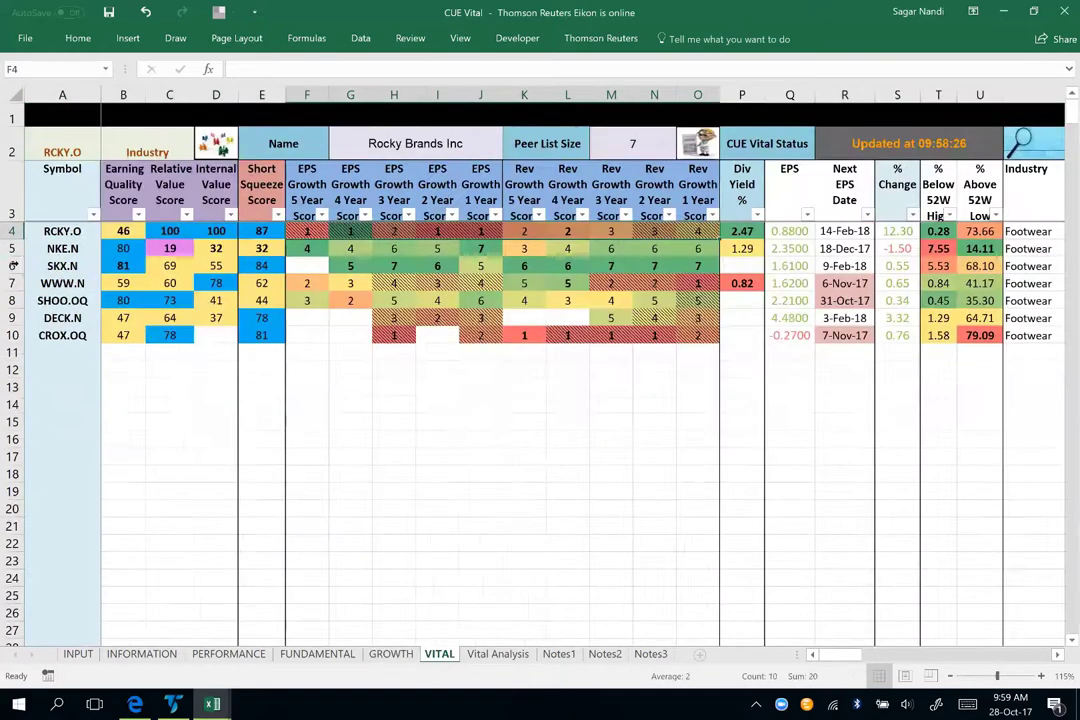
left_click(10, 265)
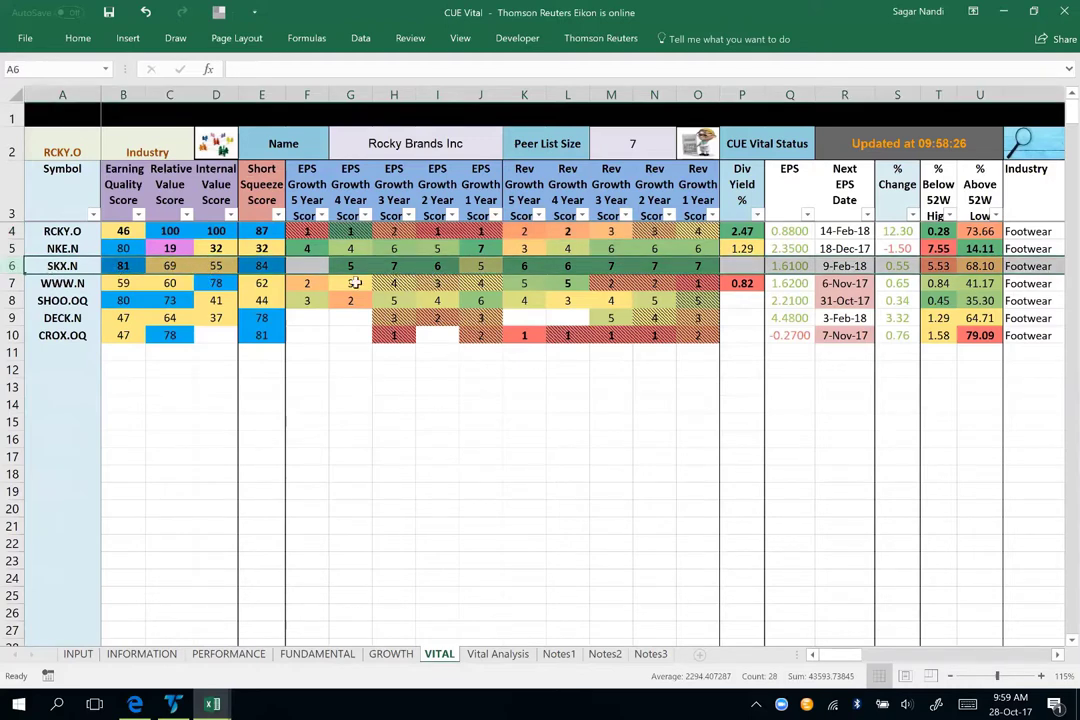
left_click_drag(169, 231, 224, 233)
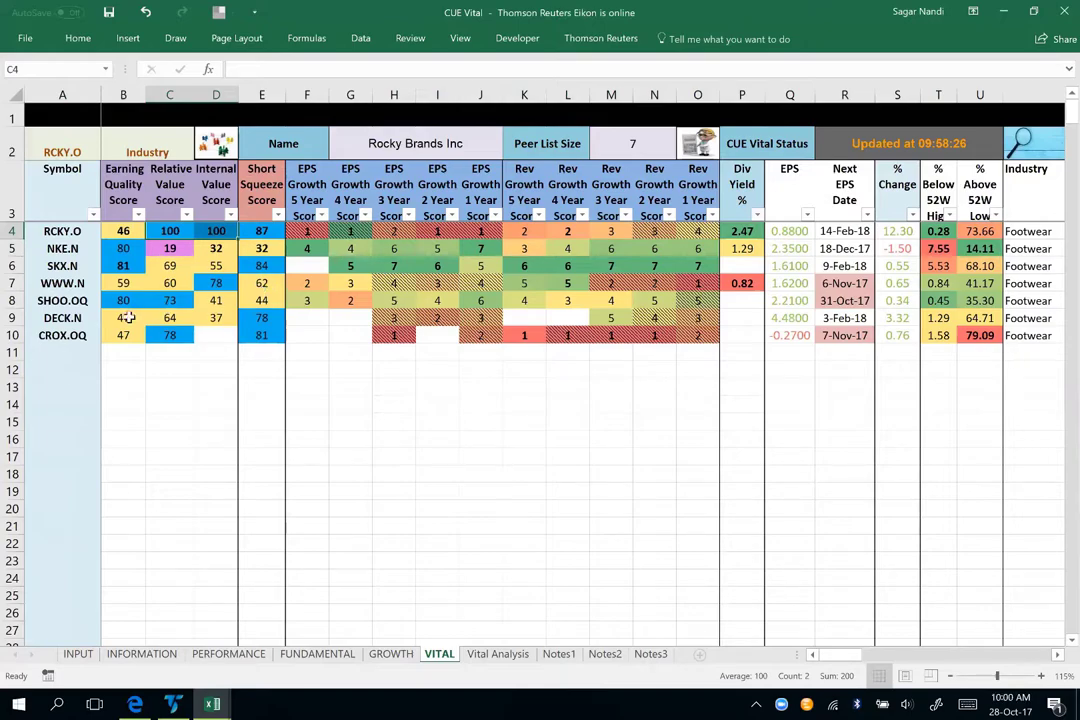
- Switch to TradeStation and mark the 2015 decline and the long flat base near 10.00 with arrows on the weekly RCKY chart
key("alt+Tab")
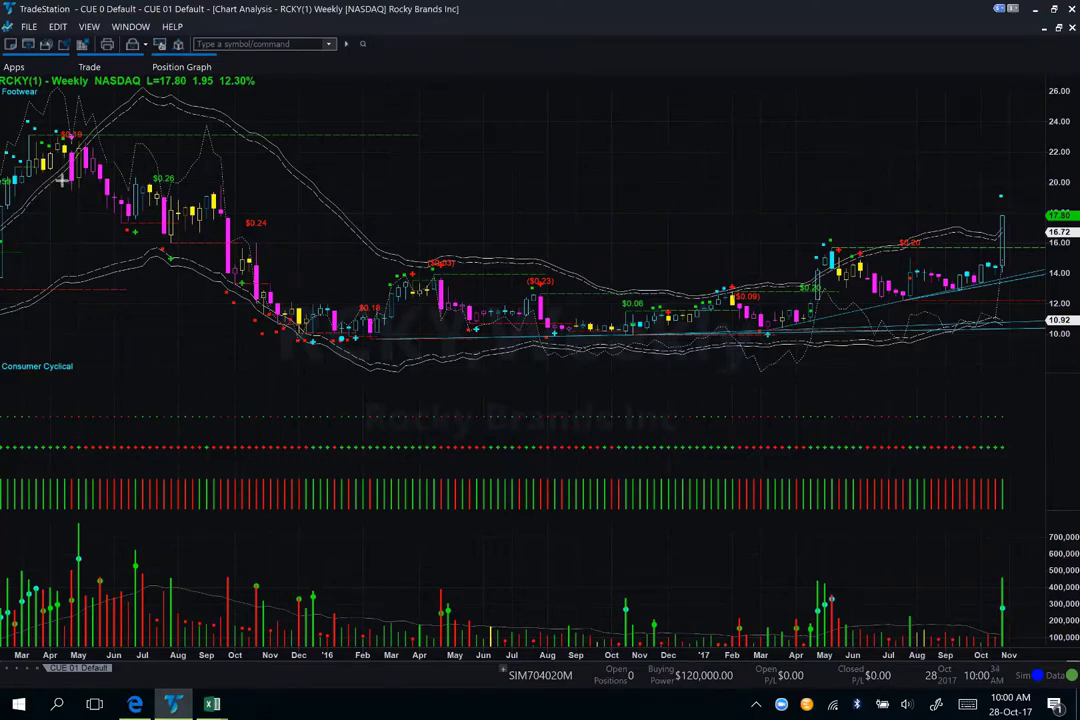
left_click_drag(64, 181, 255, 345)
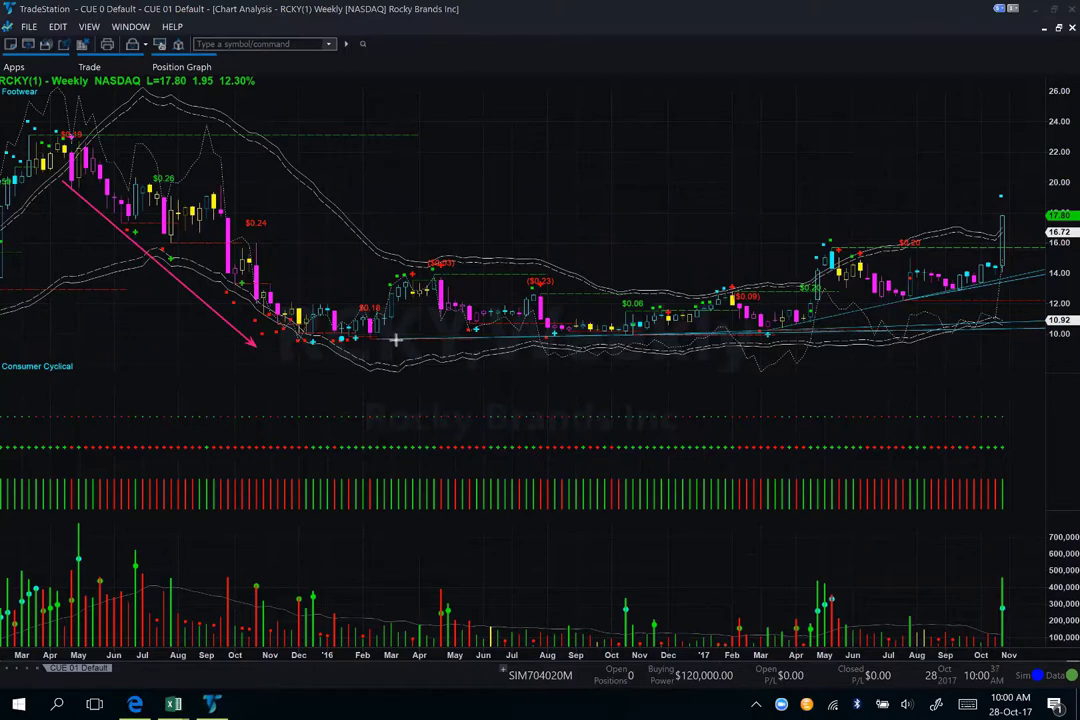
left_click_drag(367, 340, 875, 333)
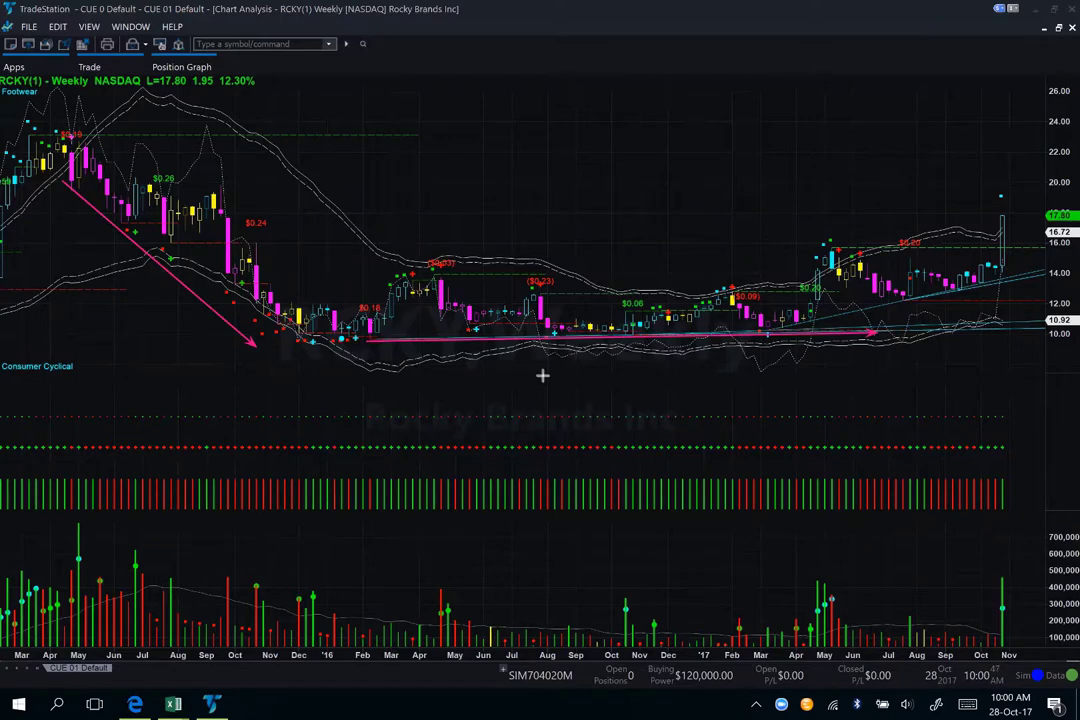
- Point arrows at the base line's touches near October 2016 and March 2017, and trace the support line further with another arrow
left_click_drag(538, 378, 618, 345)
left_click(701, 391)
left_click_drag(746, 349, 760, 338)
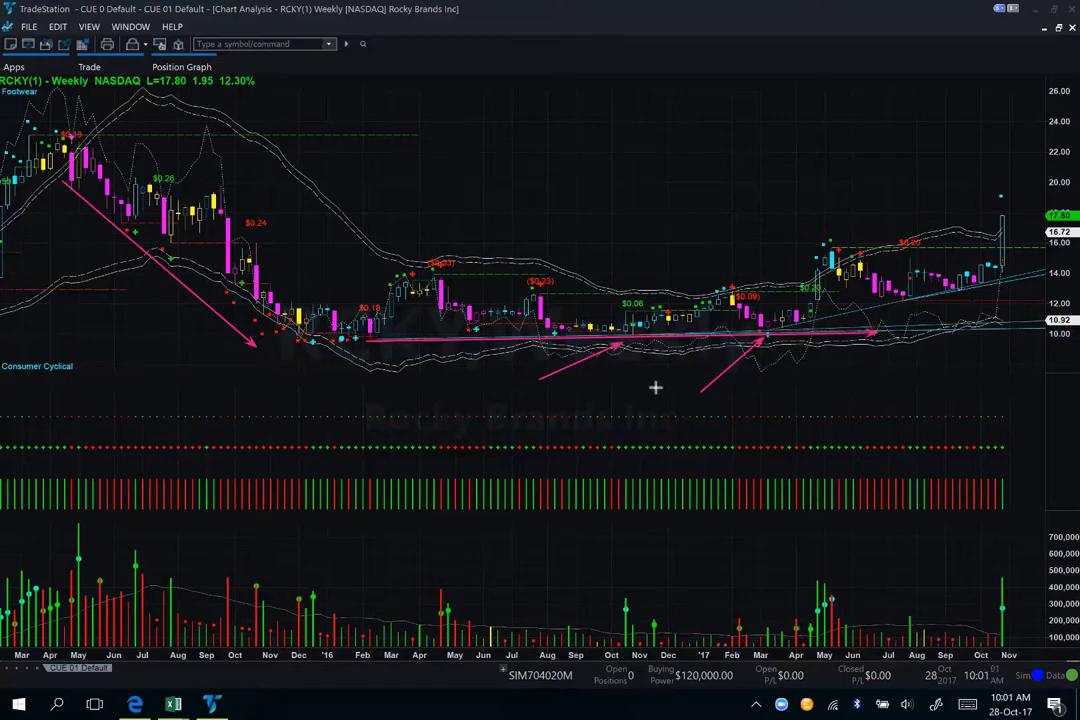
left_click_drag(655, 388, 631, 345)
left_click_drag(826, 380, 773, 343)
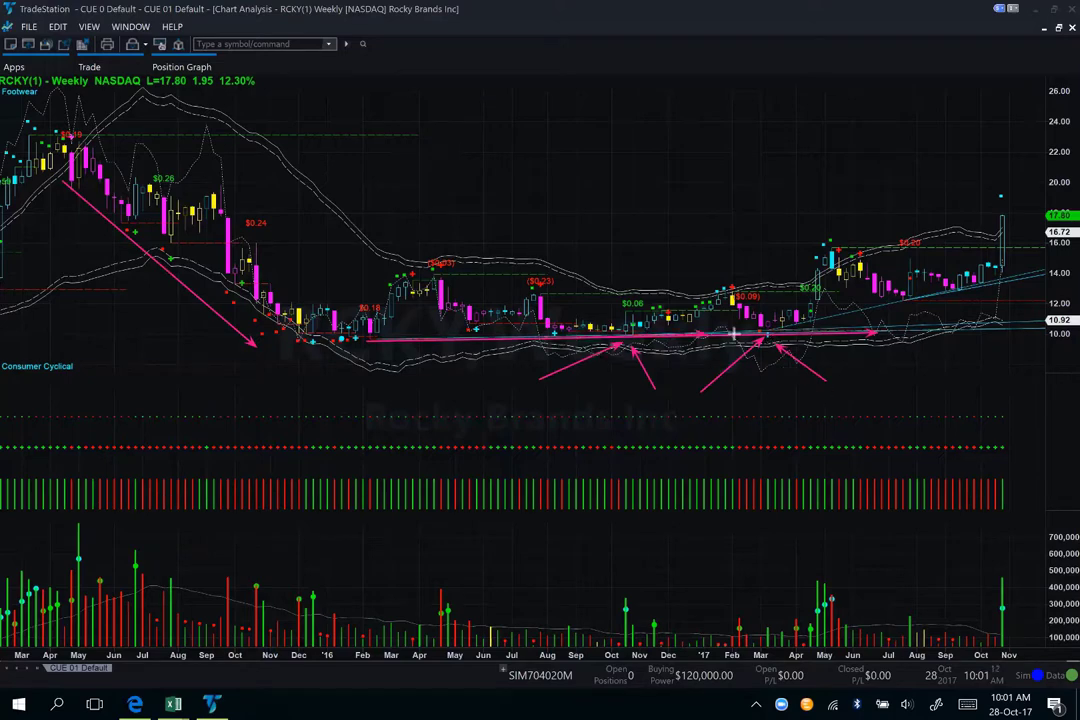
left_click_drag(817, 332, 886, 327)
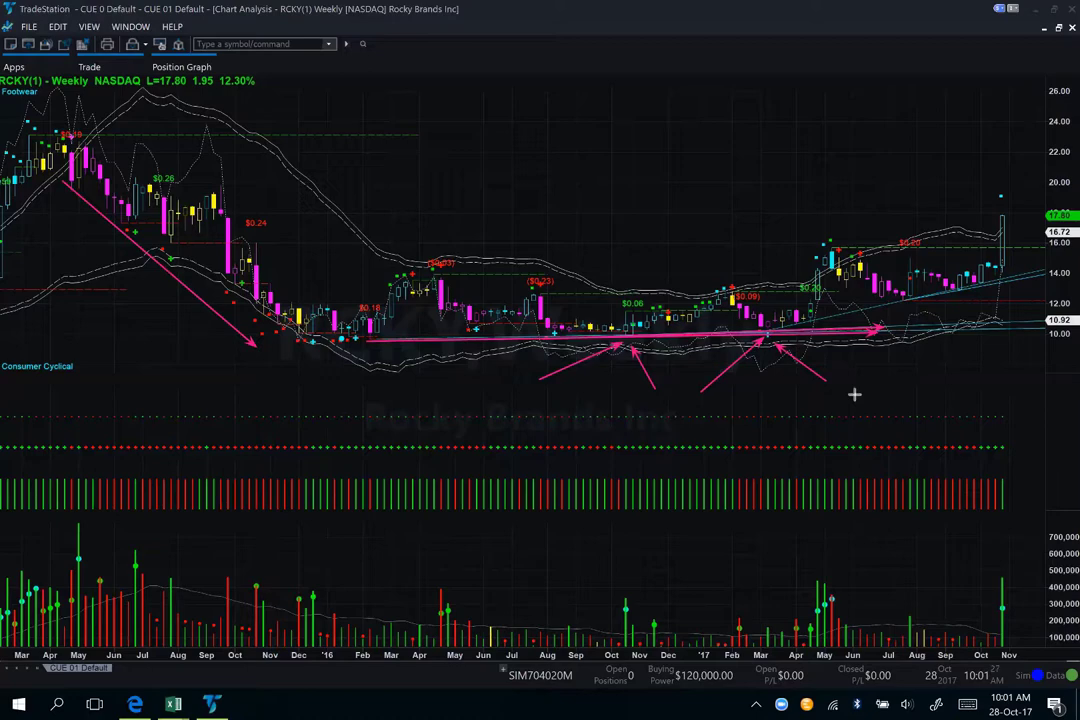
- Mark the spring 2017 rally, the rising support line and its touches at the August and September lows with arrows
left_click_drag(776, 305, 822, 233)
left_click_drag(842, 325, 915, 299)
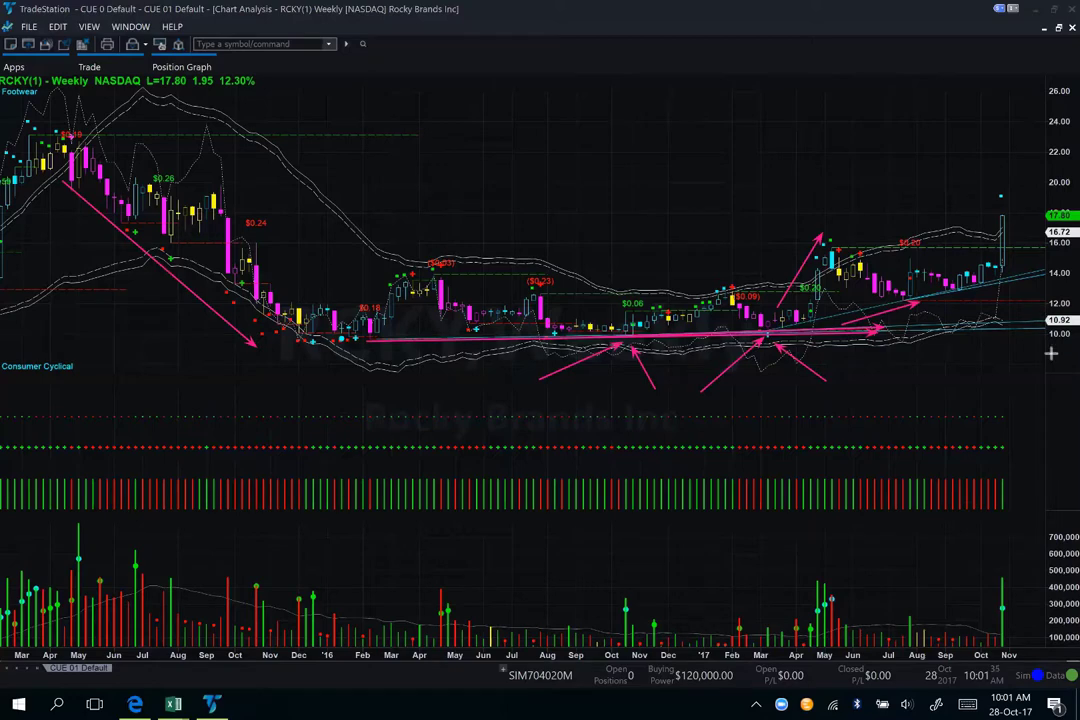
left_click_drag(1024, 368, 969, 304)
left_click_drag(955, 344, 913, 300)
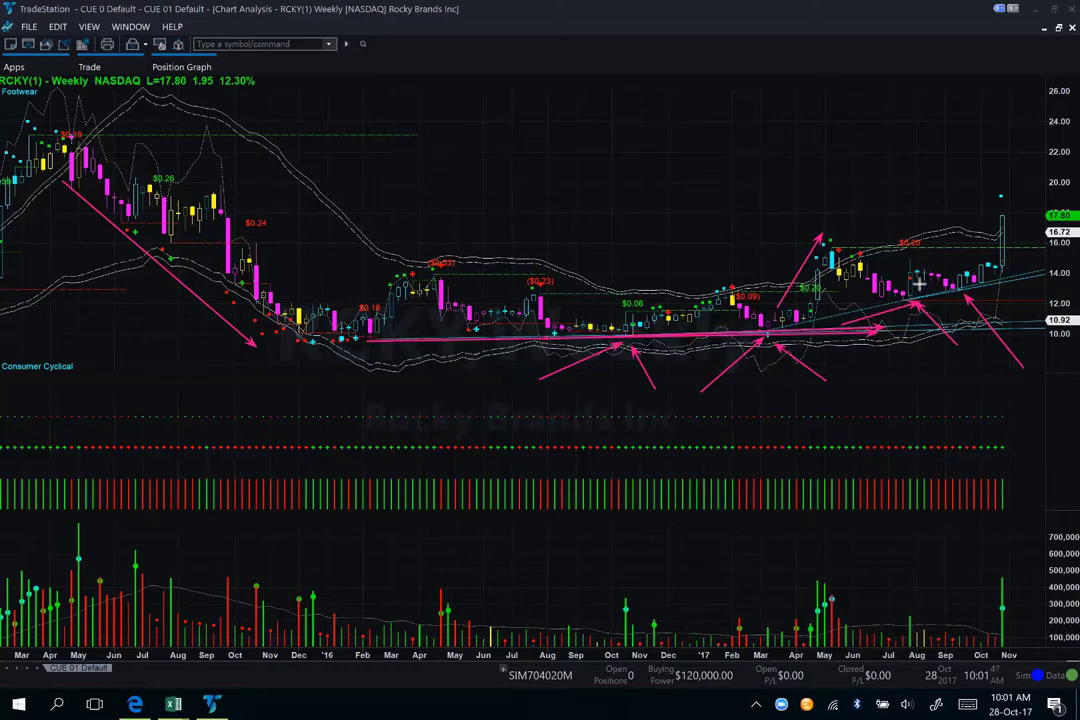
- Add arrows for the pullback along the August to September candles and for the September low on the rising support line
left_click_drag(918, 285, 949, 290)
left_click_drag(985, 334, 968, 296)
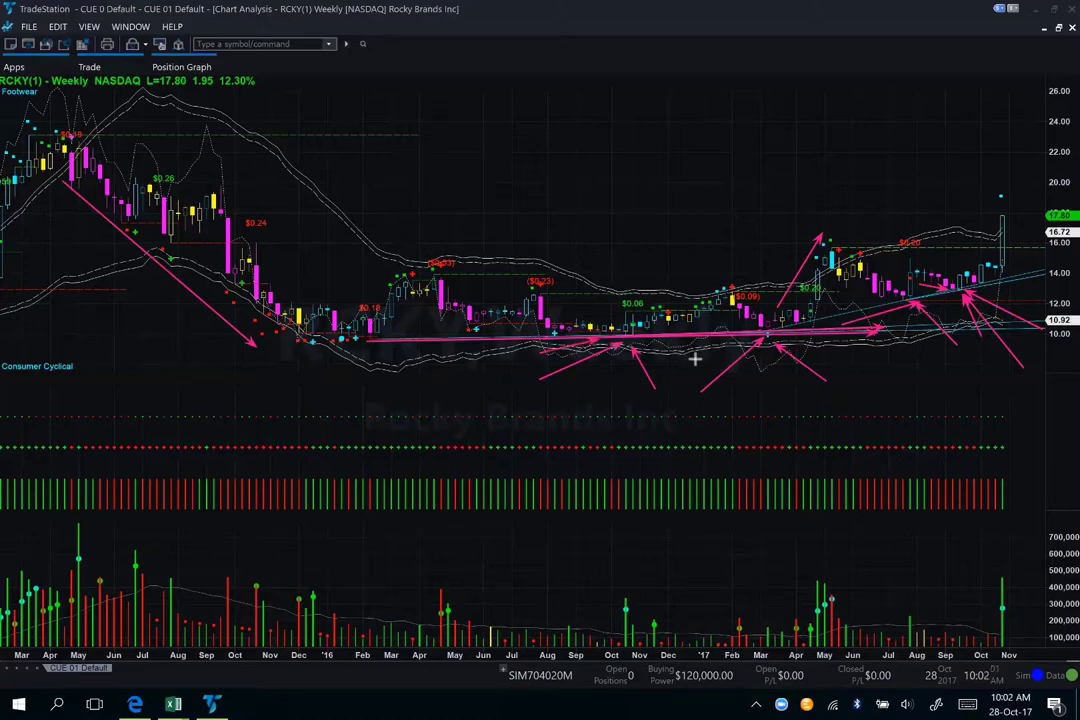
left_click_drag(1040, 317, 1003, 292)
- Mark the October 2017 price surge and trace the dashed resistance levels near 15.70 and 23.00 with arrows
left_click_drag(947, 271, 984, 218)
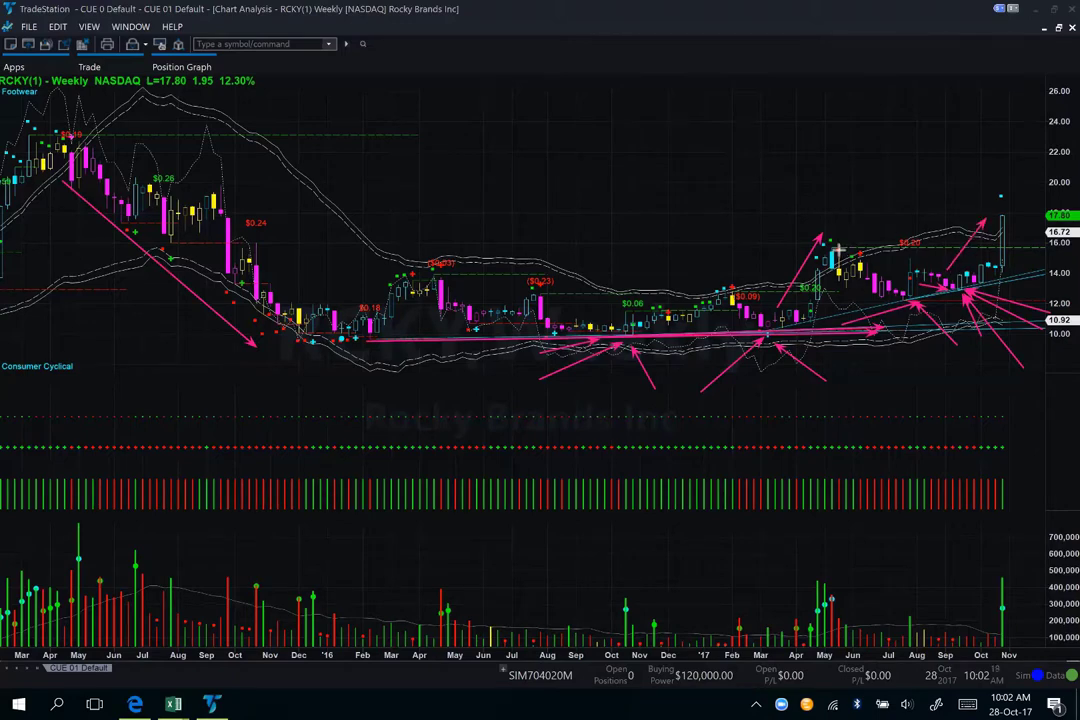
left_click_drag(838, 247, 975, 247)
left_click_drag(405, 132, 1005, 128)
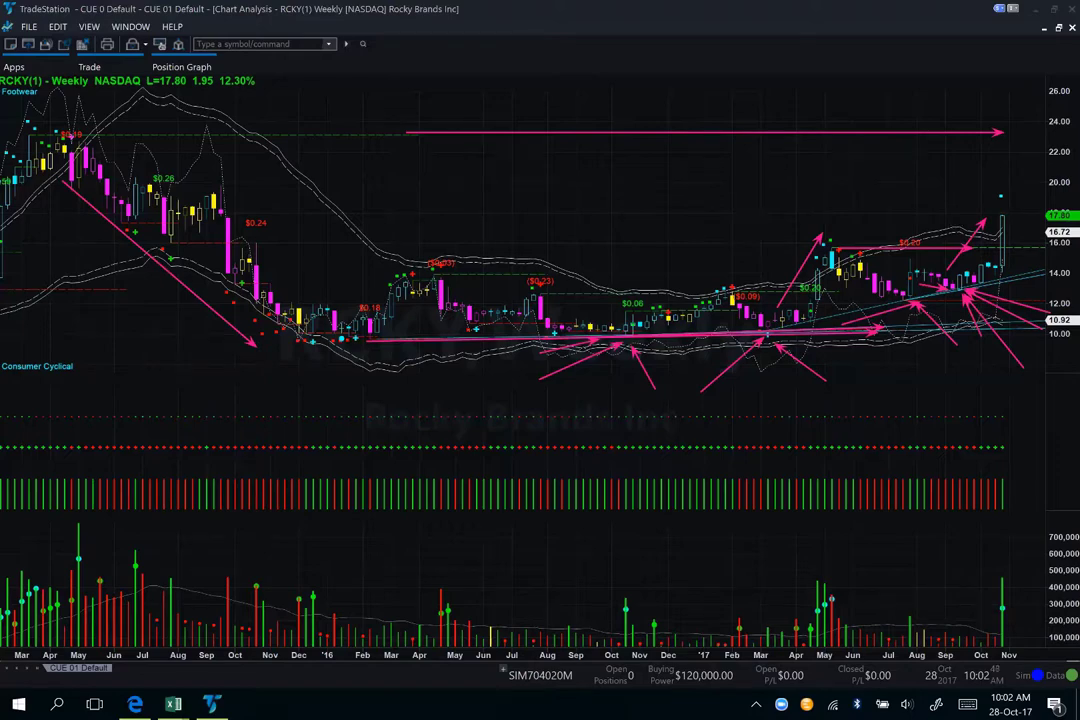
- Clear the arrows from the RCKY chart and load the weekly chart for SKX
key("Escape")
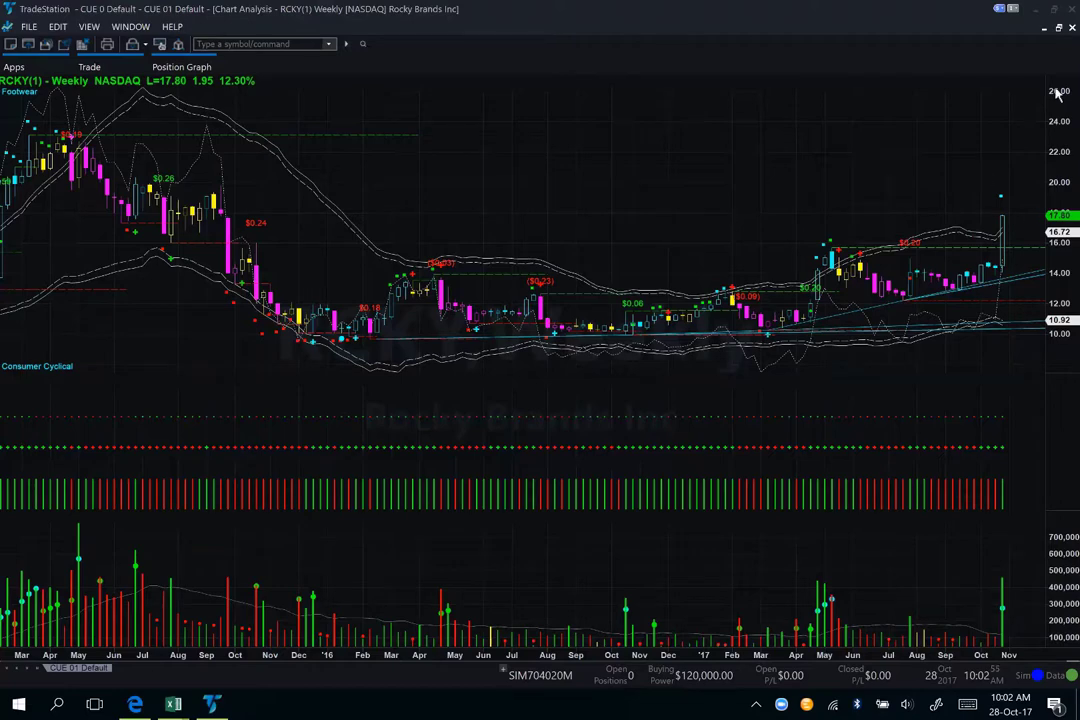
left_click(854, 33)
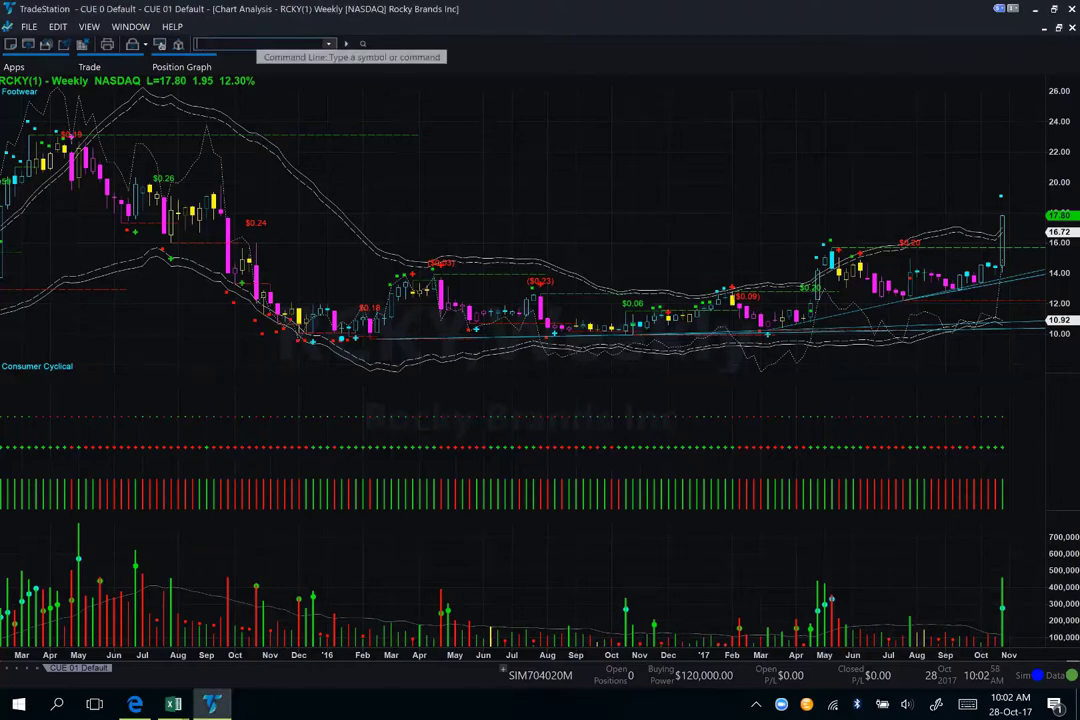
type("skx")
key("Return")
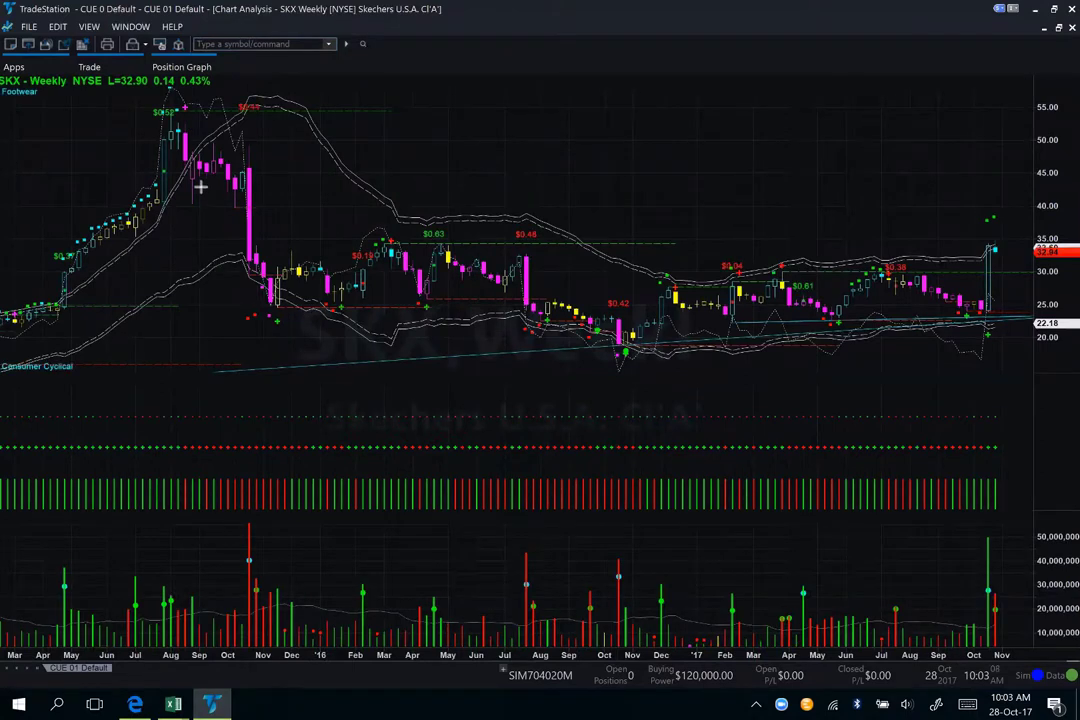
- Draw arrows along the late 2015 decline, at the October and November 2016 lows, and along the rising support line
left_click_drag(200, 186, 318, 355)
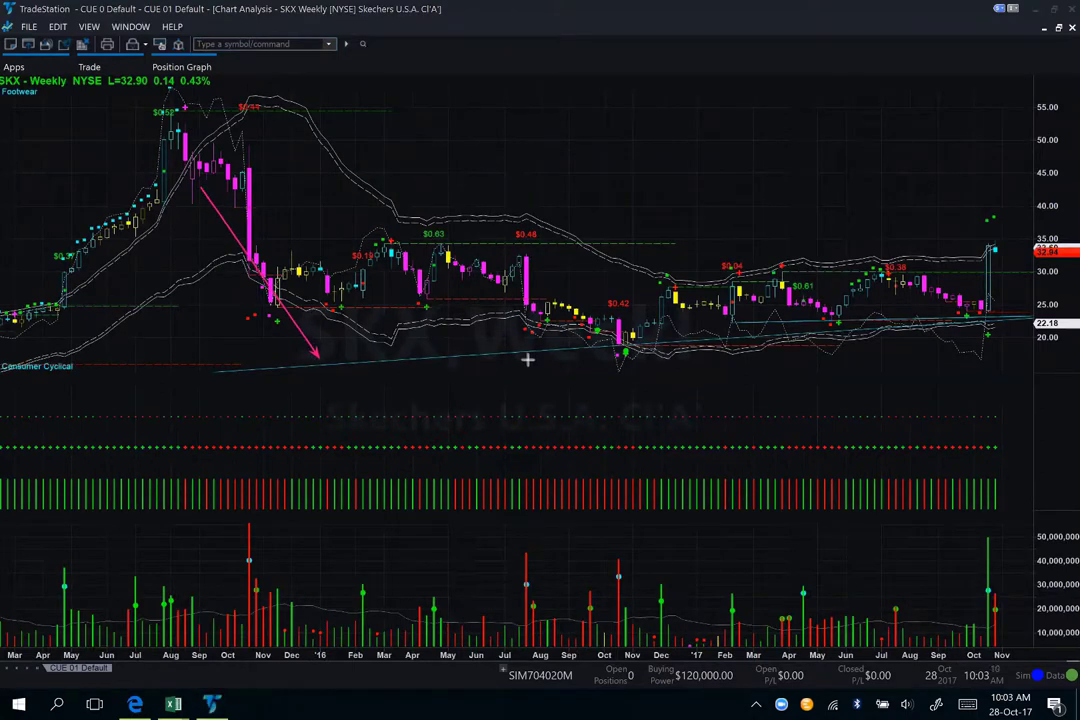
left_click_drag(466, 399, 578, 347)
left_click_drag(588, 407, 622, 358)
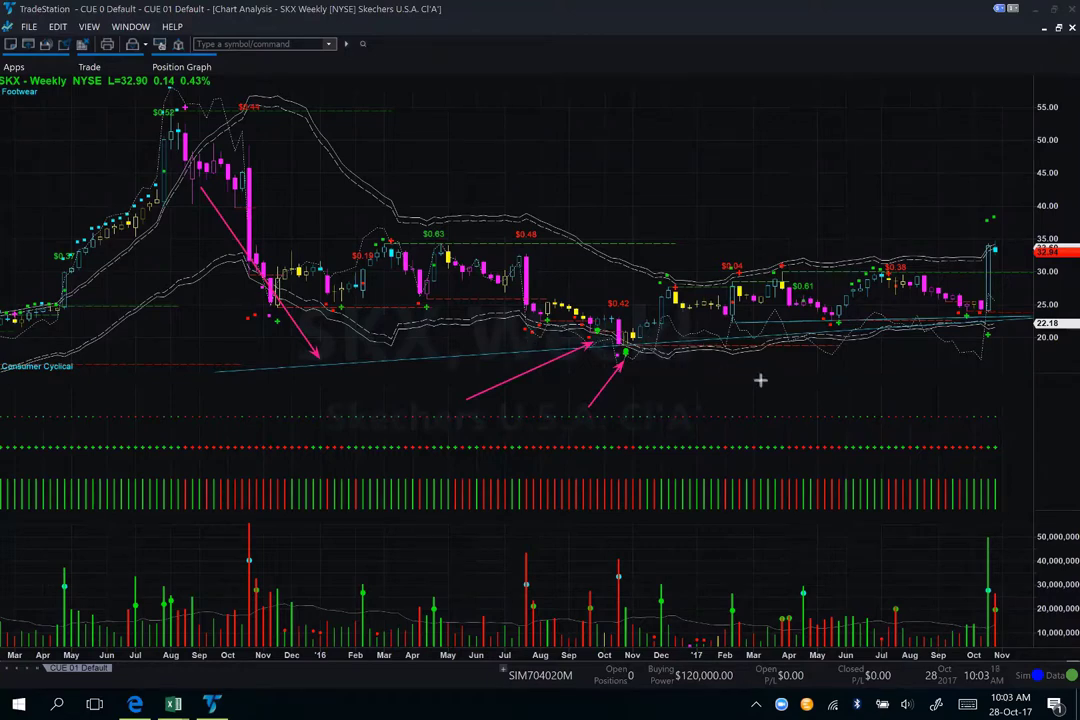
left_click_drag(634, 345, 1022, 317)
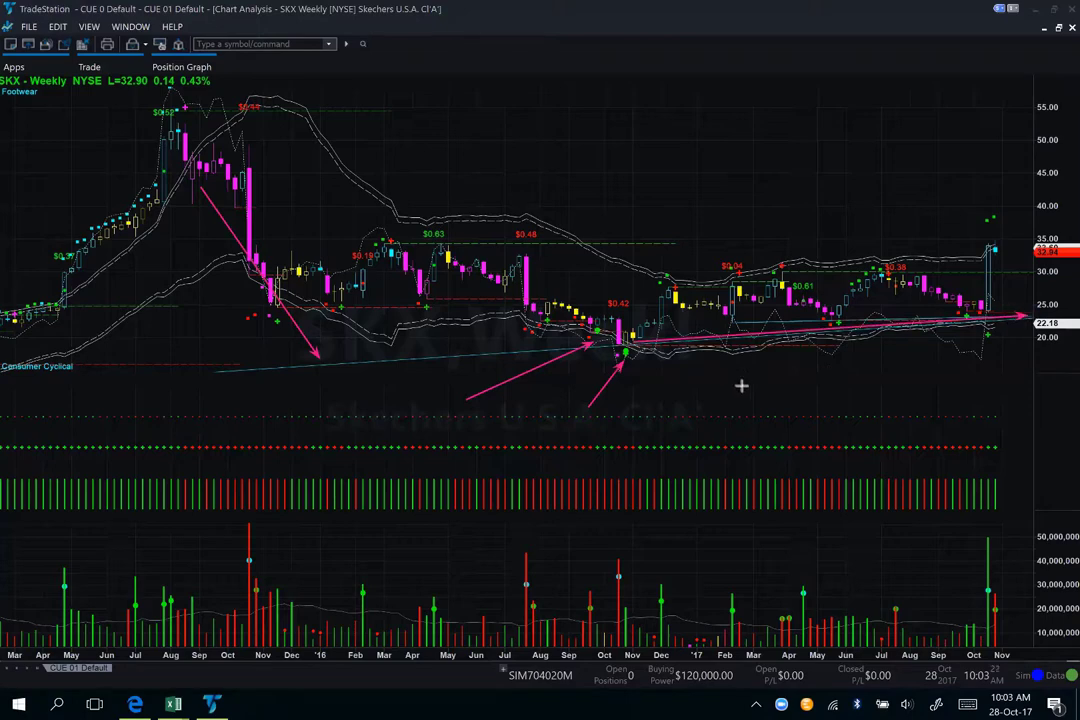
- Point two arrows at the support touch near June 2017 and one at the October 2017 low
left_click_drag(726, 384, 836, 331)
left_click_drag(897, 376, 843, 328)
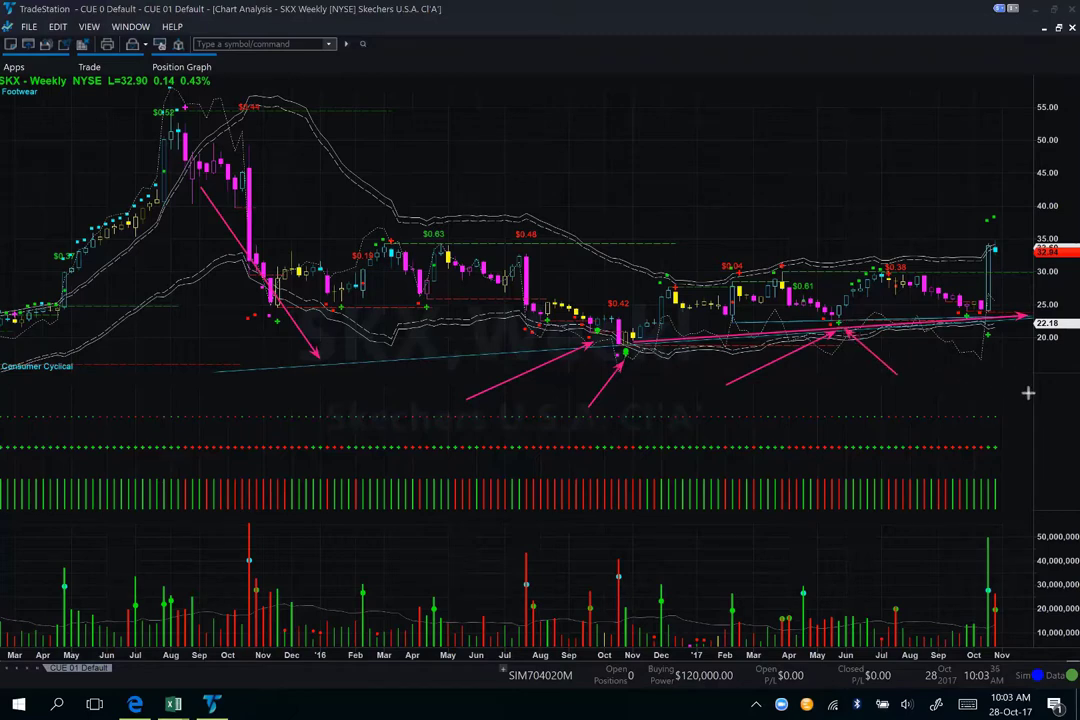
left_click_drag(1028, 393, 990, 344)
- Extend the dashed resistance levels near 30, 34 and 55 with horizontal arrows
left_click_drag(856, 272, 988, 271)
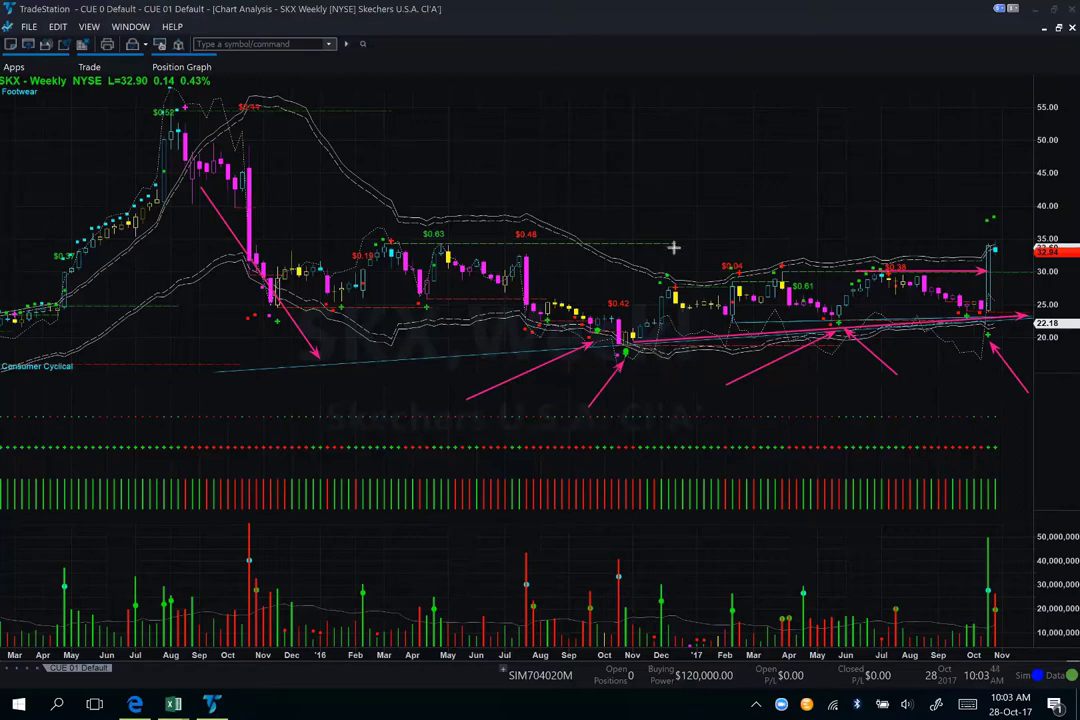
left_click_drag(679, 242, 1003, 242)
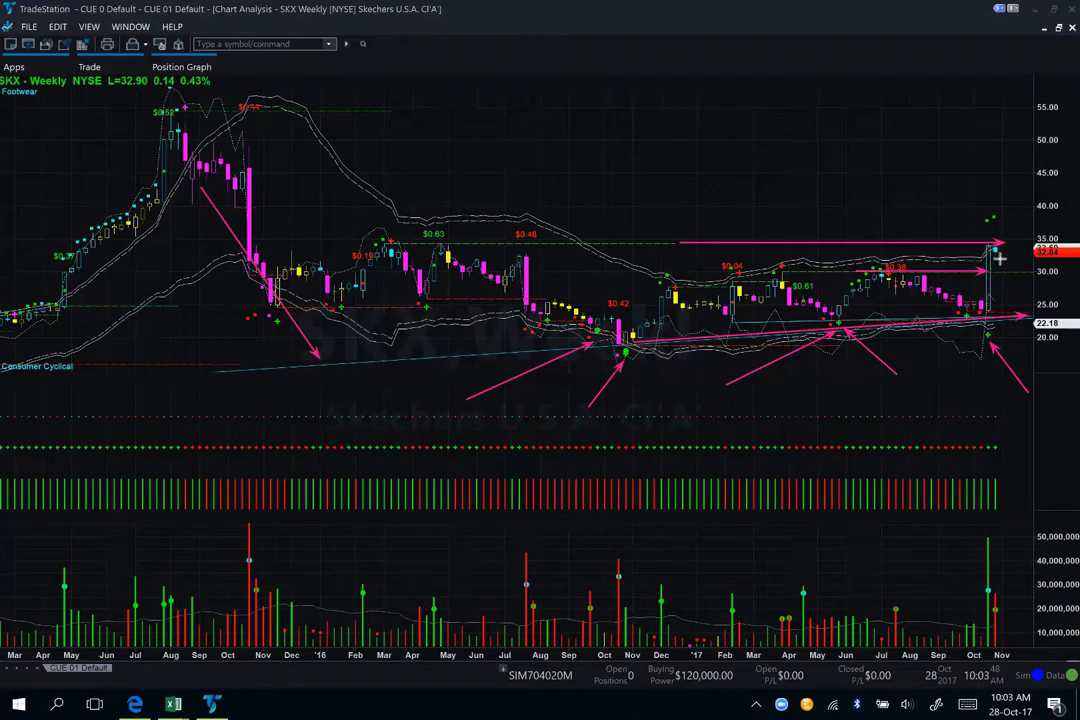
left_click_drag(392, 111, 958, 111)
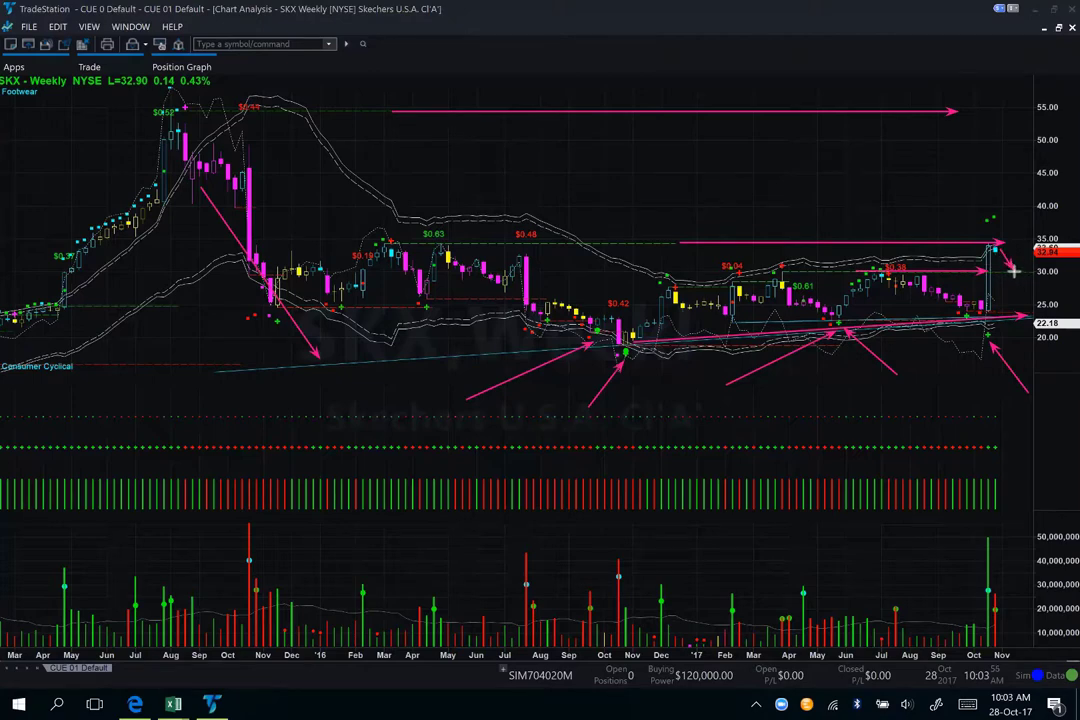
- Sketch a small pullback and rebound after the October 2017 surge, and retrace the rising support line with arrows
left_click_drag(1002, 256, 1013, 270)
left_click_drag(1010, 268, 1030, 228)
left_click_drag(372, 363, 573, 362)
left_click_drag(787, 325, 948, 322)
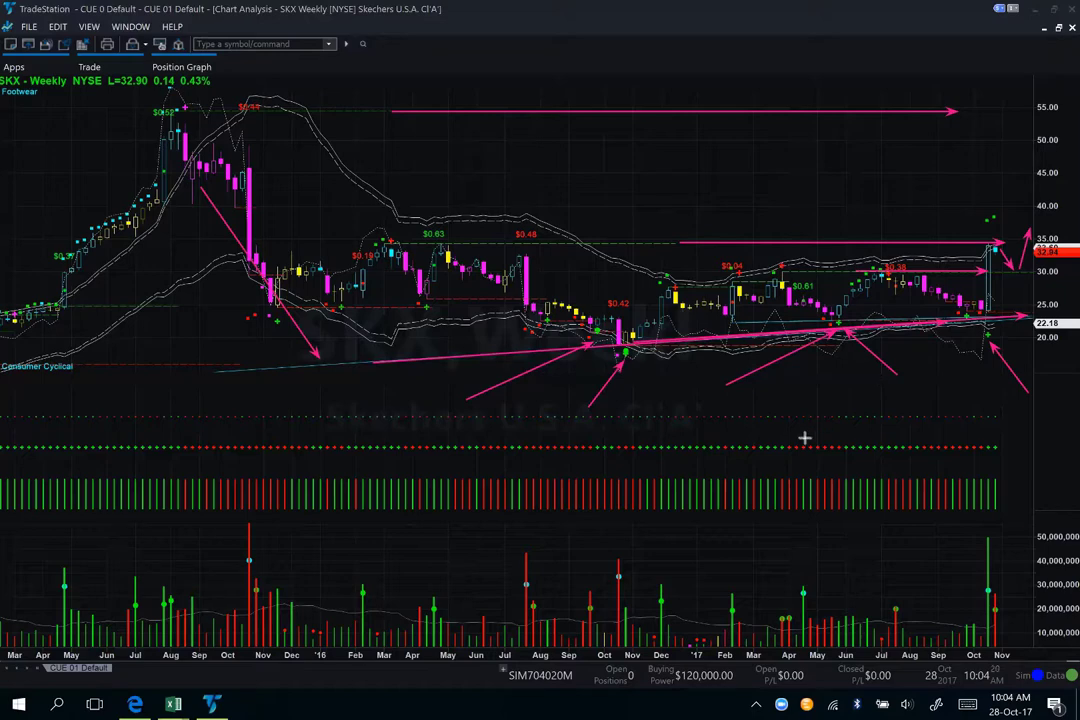
- Add arrows at the November 2016, February 2017 and June 2017 support touches and at the dots above the October 2017 high
left_click_drag(683, 383, 637, 352)
left_click_drag(809, 372, 837, 334)
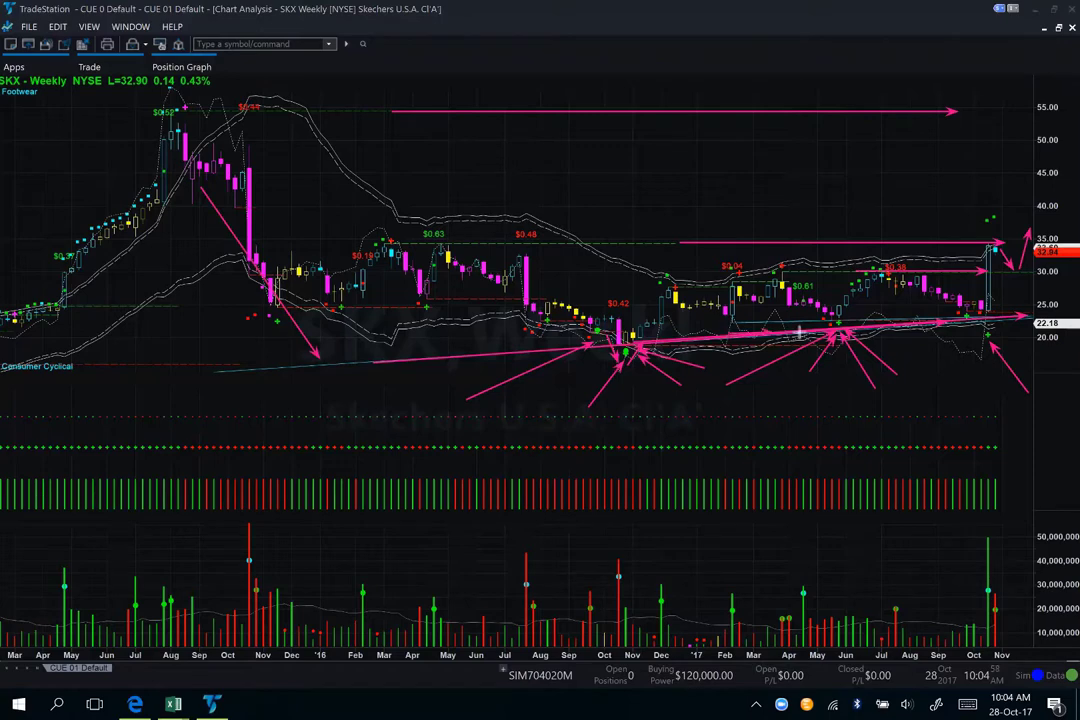
left_click_drag(667, 406, 720, 350)
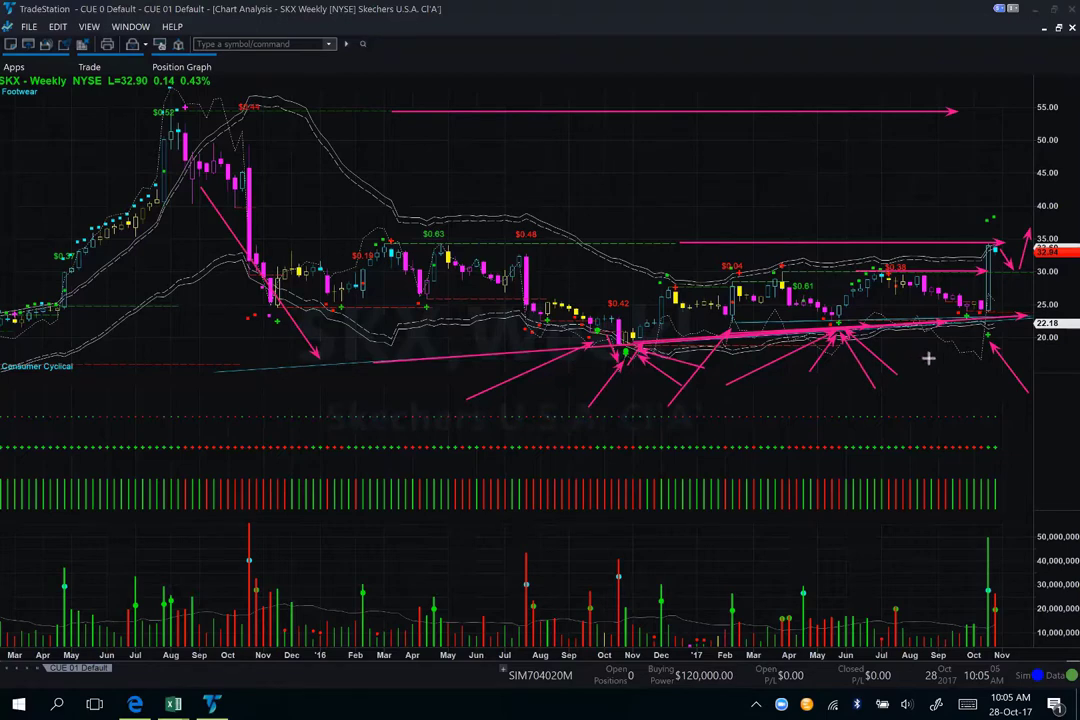
left_click_drag(932, 362, 926, 354)
key("ctrl+z")
left_click_drag(1008, 140, 990, 222)
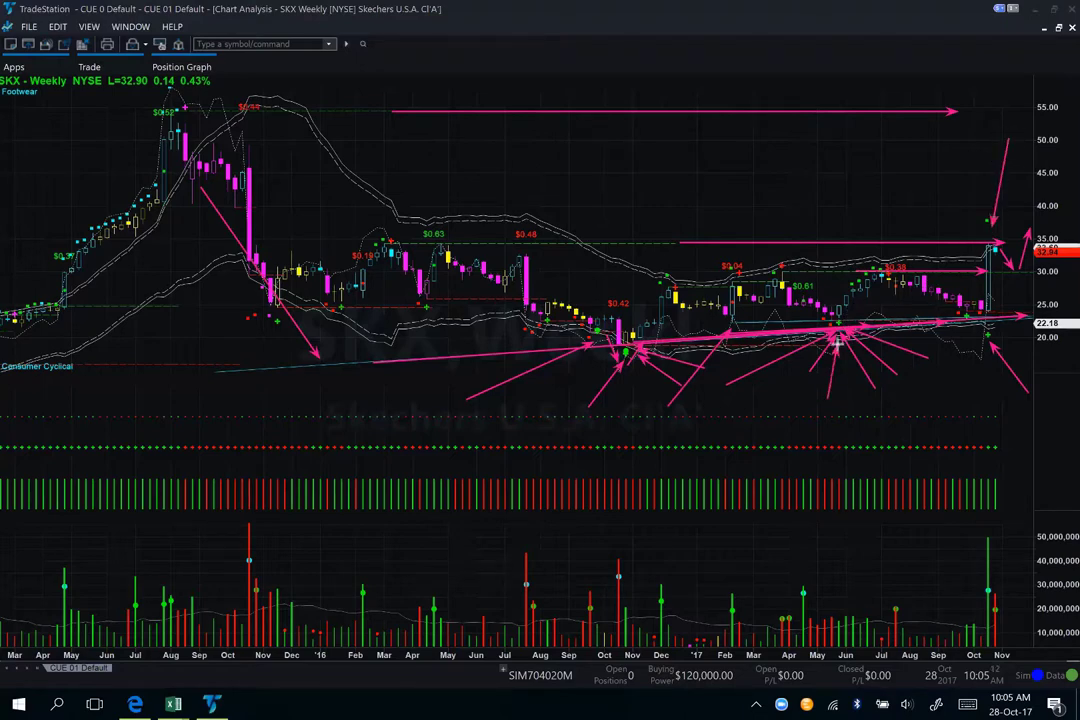
left_click_drag(829, 398, 838, 341)
- Clear the arrows from the SKX chart and switch to the Industries with Best Performance chart in the browser
key("Escape")
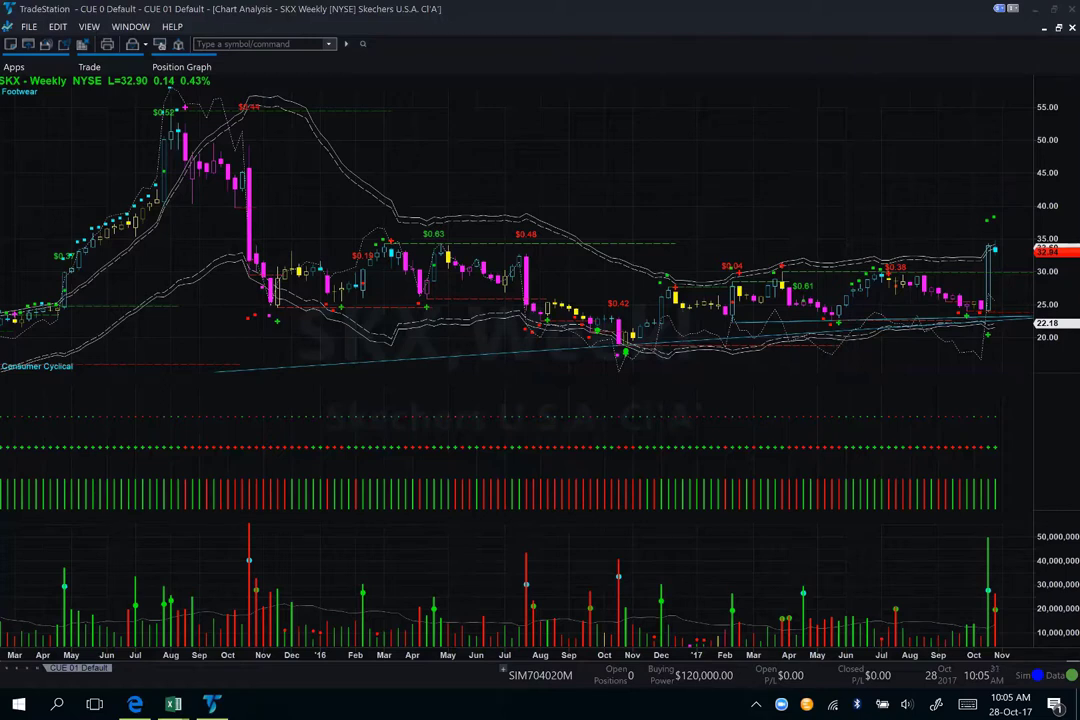
key("alt+Tab")
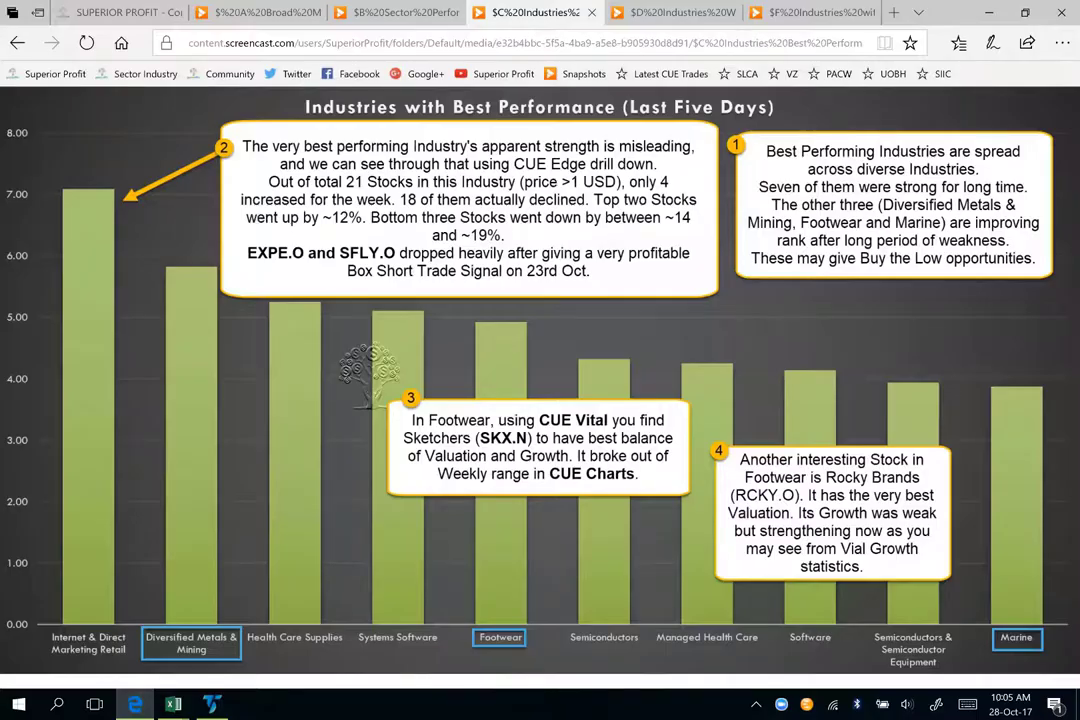
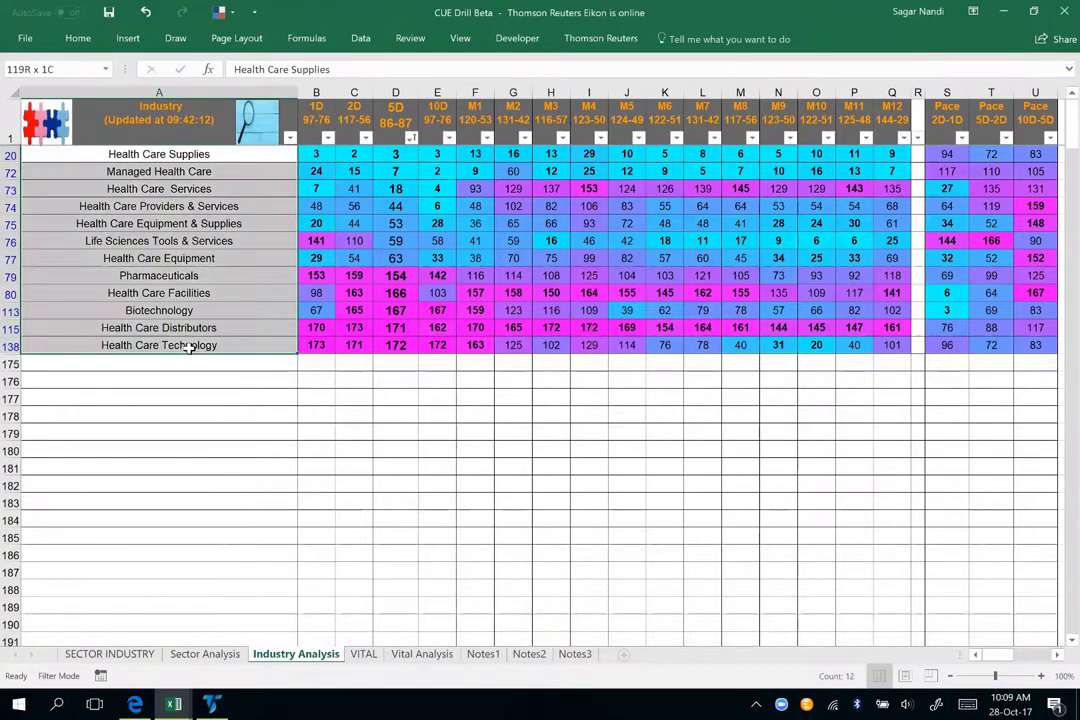
- Restore the full industry list on the Industry Analysis sheet and sort it by the 5D rank from smallest to largest
left_click(248, 133)
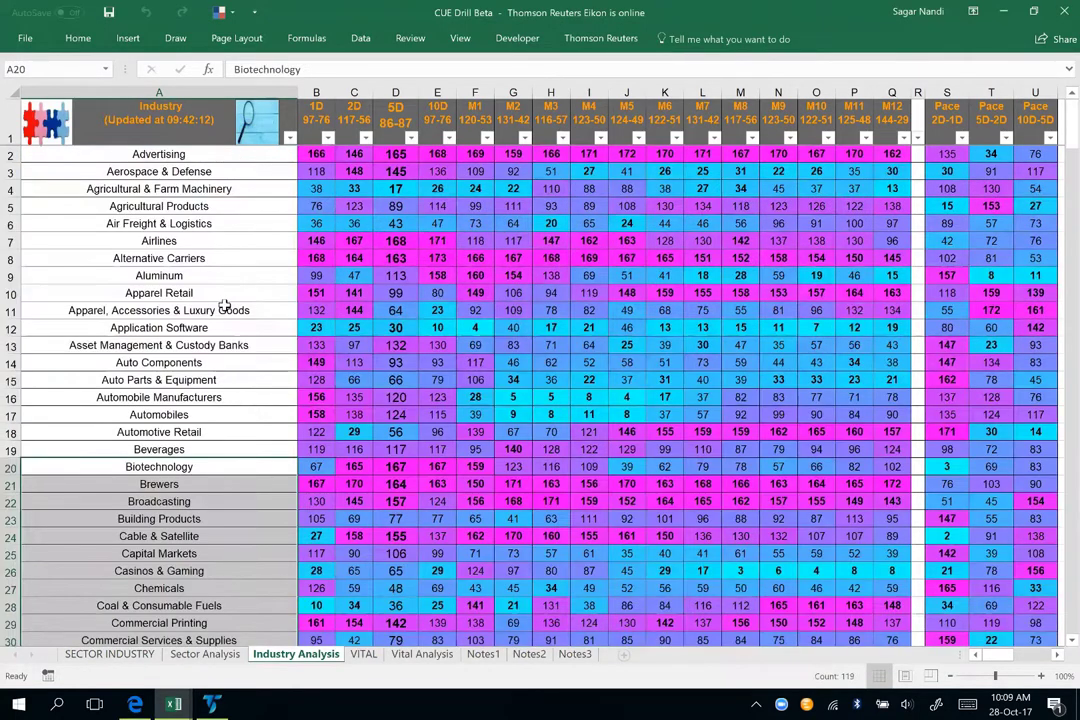
left_click(206, 260)
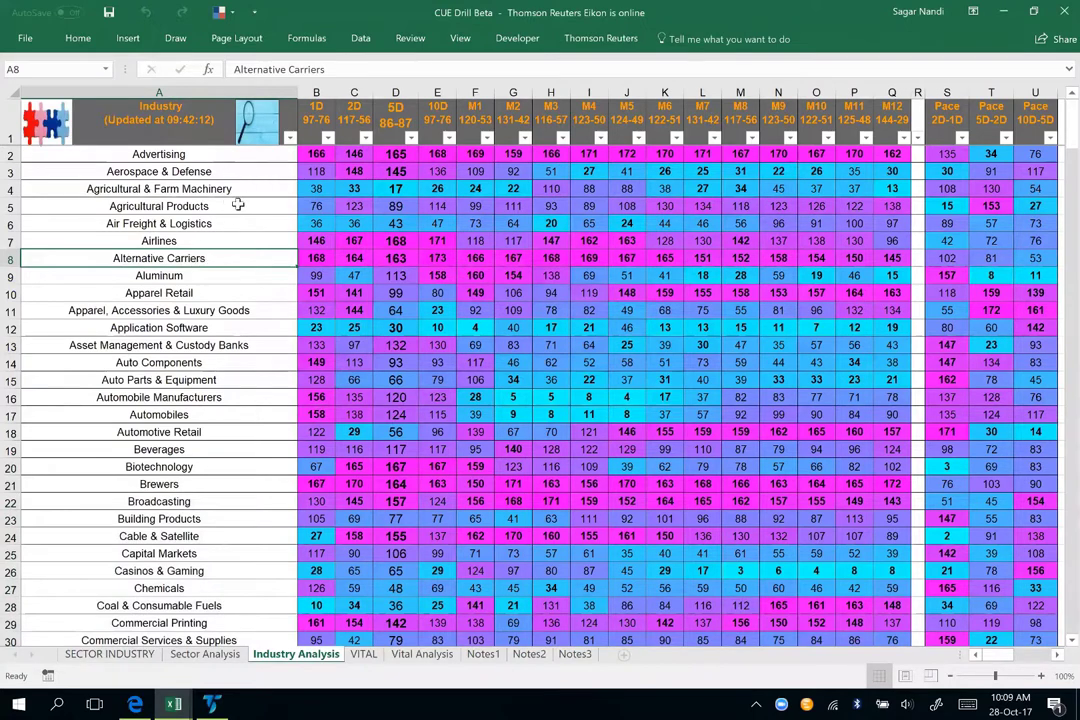
left_click(411, 139)
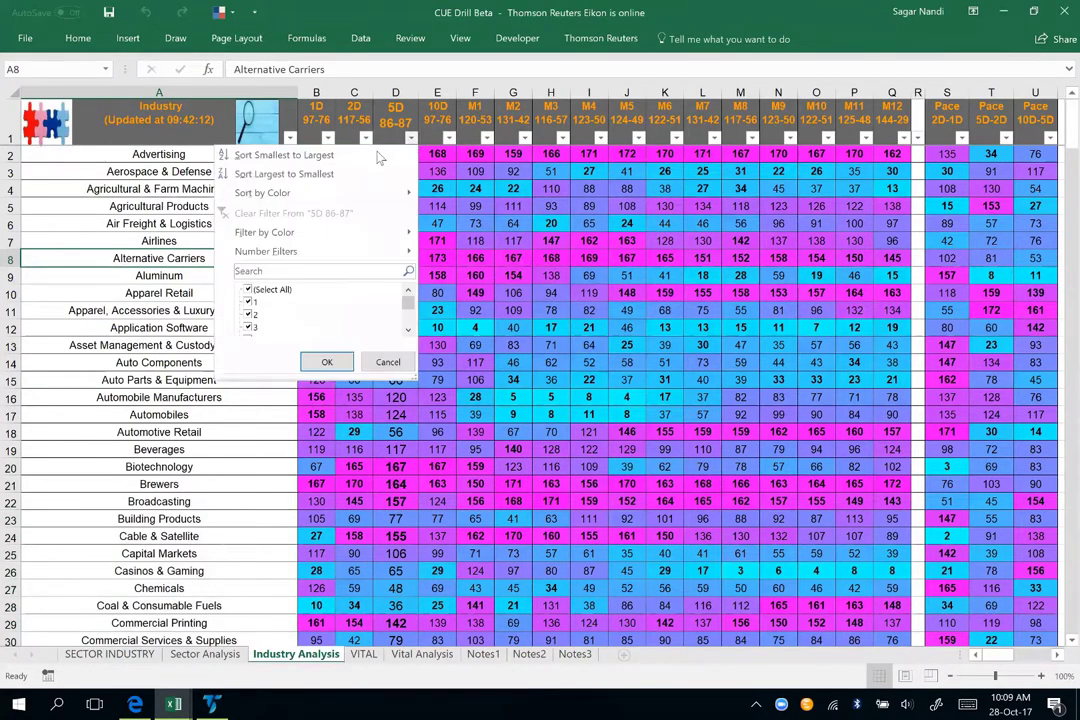
left_click(379, 158)
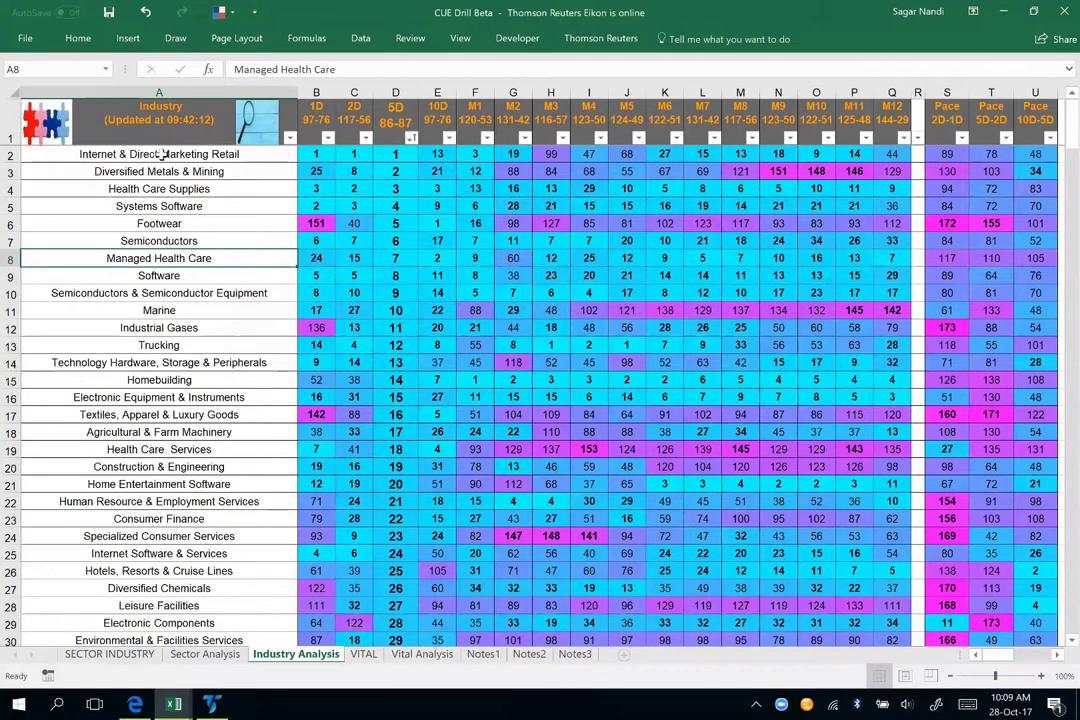
- Highlight Internet & Direct Marketing Retail with its 1D to M2 ranks, and select its 5D rank
left_click(170, 156)
left_click_drag(305, 158, 434, 158)
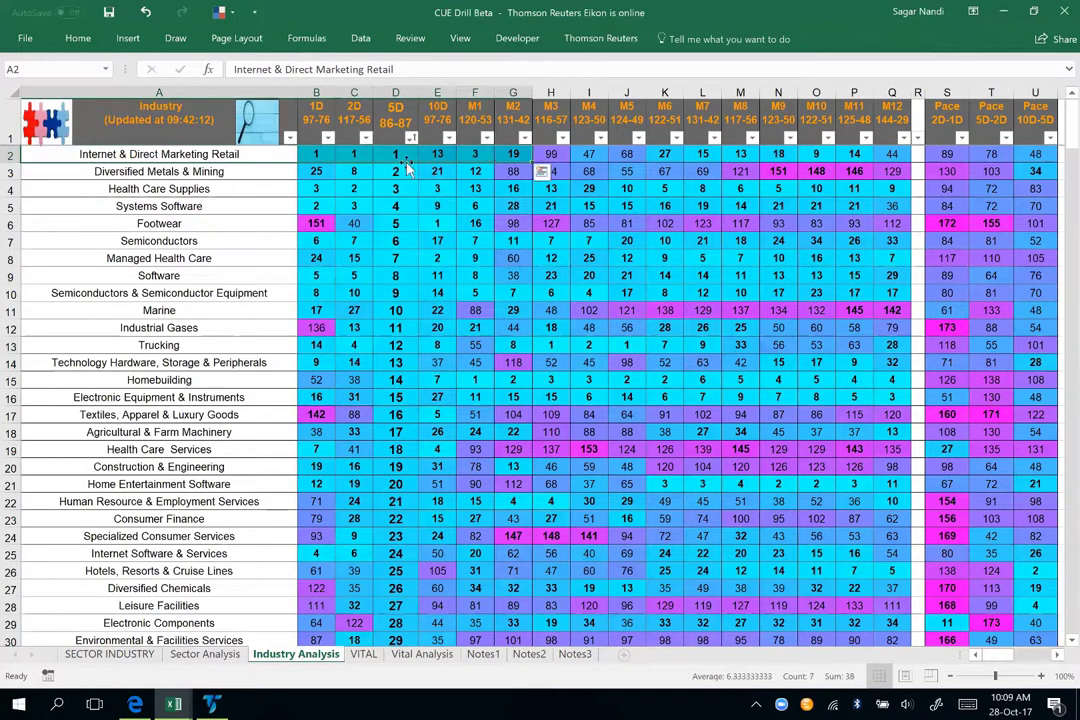
left_click(395, 156)
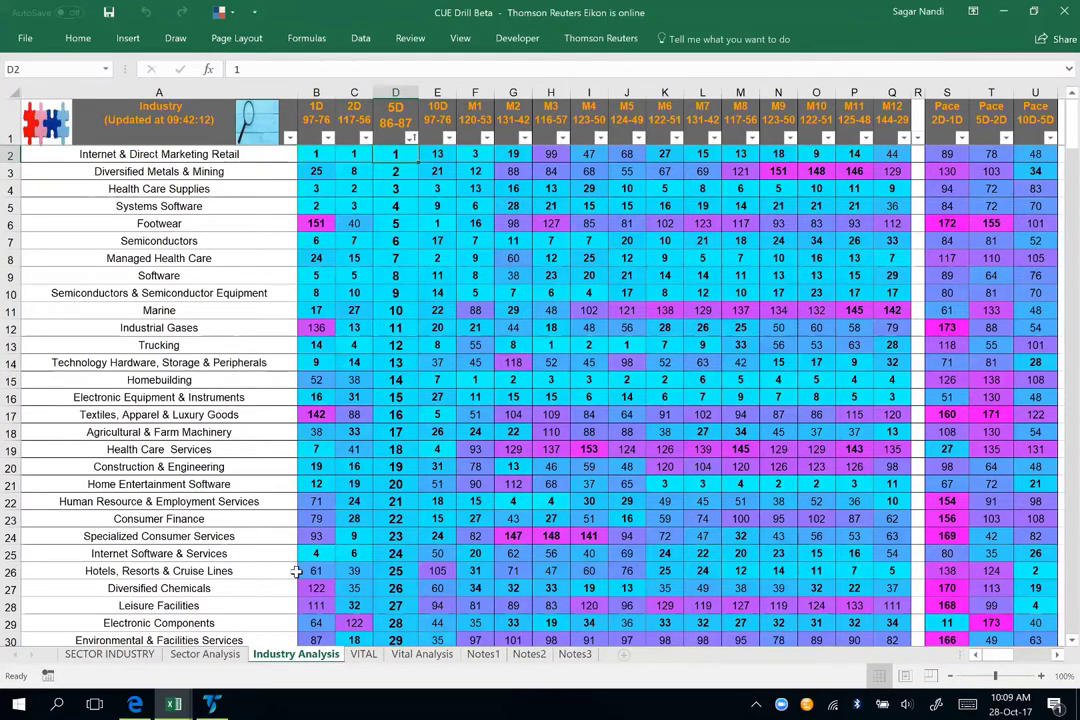
- Update the VITAL sheet's data for the Internet & Direct Marketing Retail stocks and highlight their % Change values
left_click(363, 654)
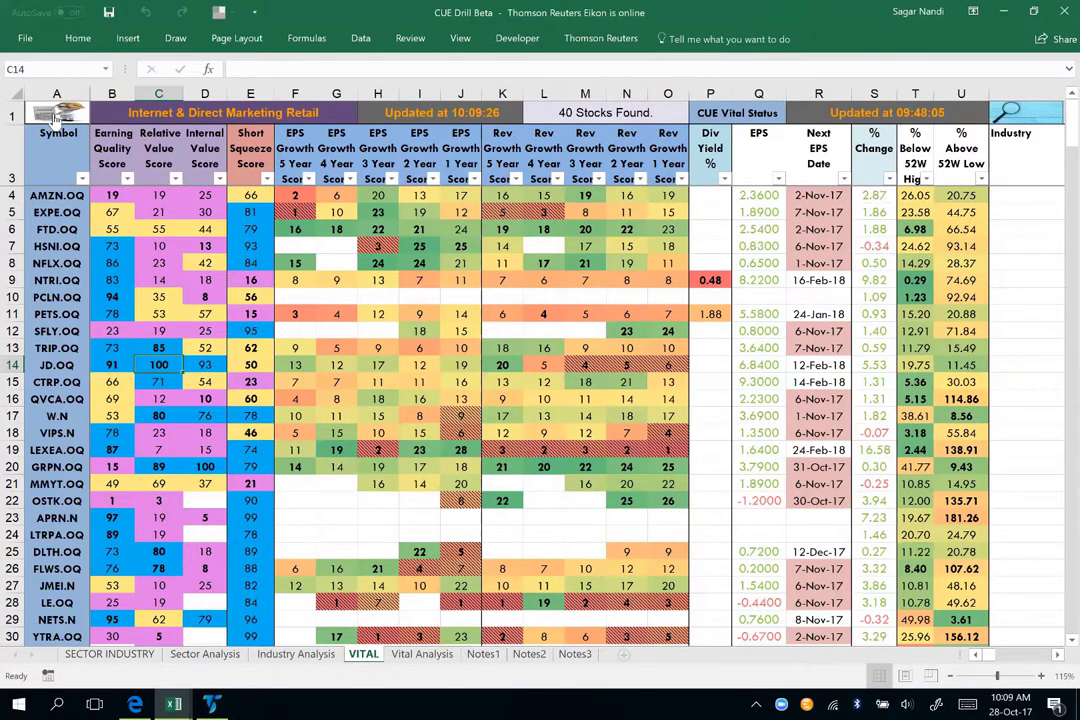
left_click(57, 118)
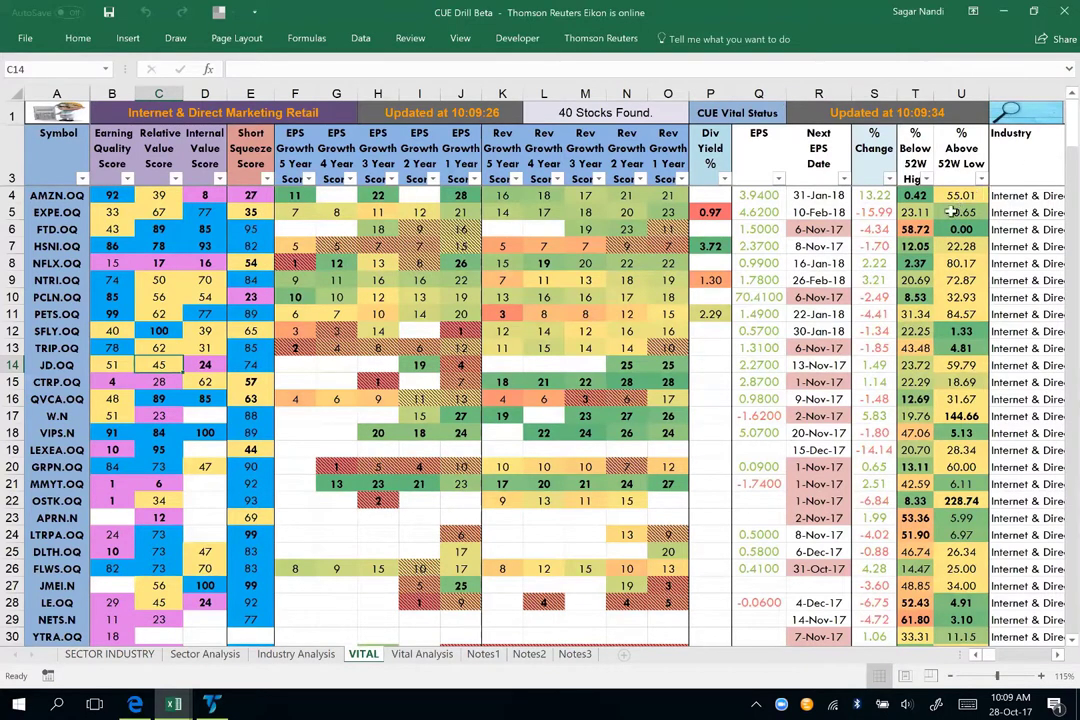
left_click_drag(876, 195, 874, 636)
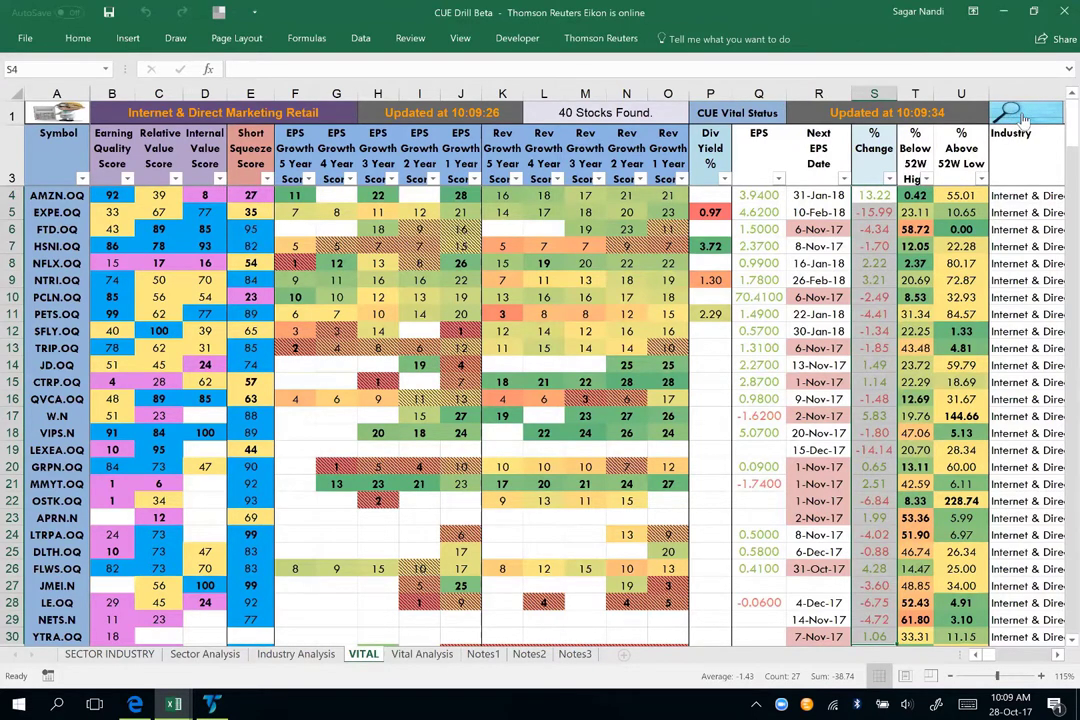
- In the Performance section of Vital Analysis, sort the stocks by % Change 5 Day from largest to smallest
left_click(422, 653)
left_click(424, 121)
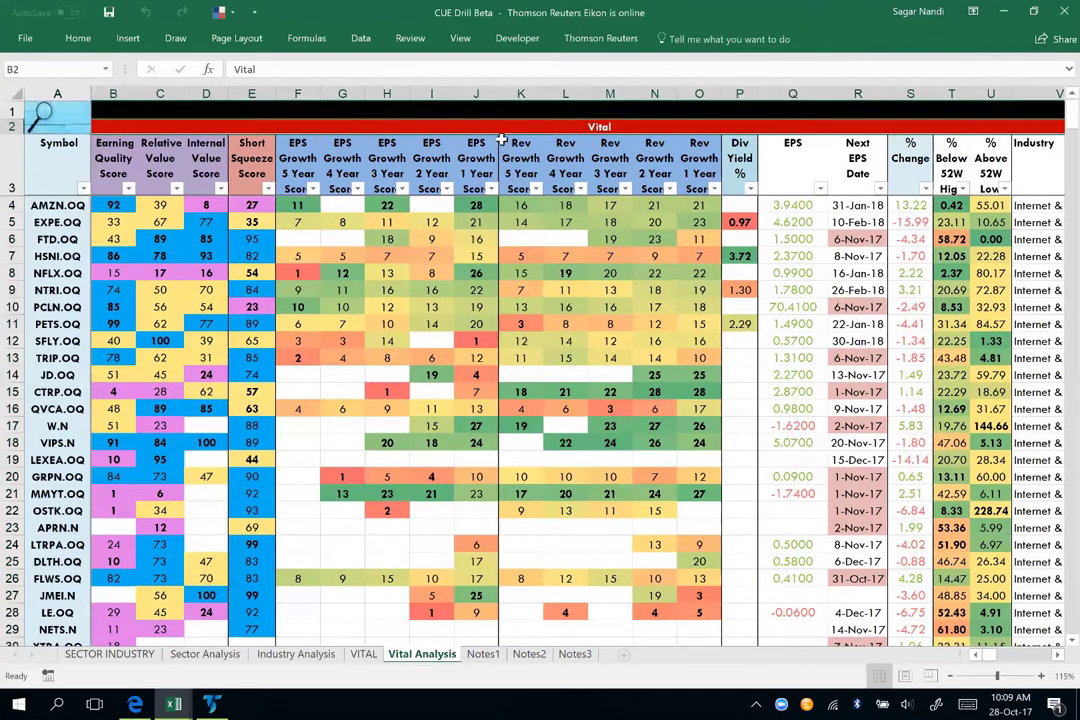
key("Right")
key("Right")
key("Right")
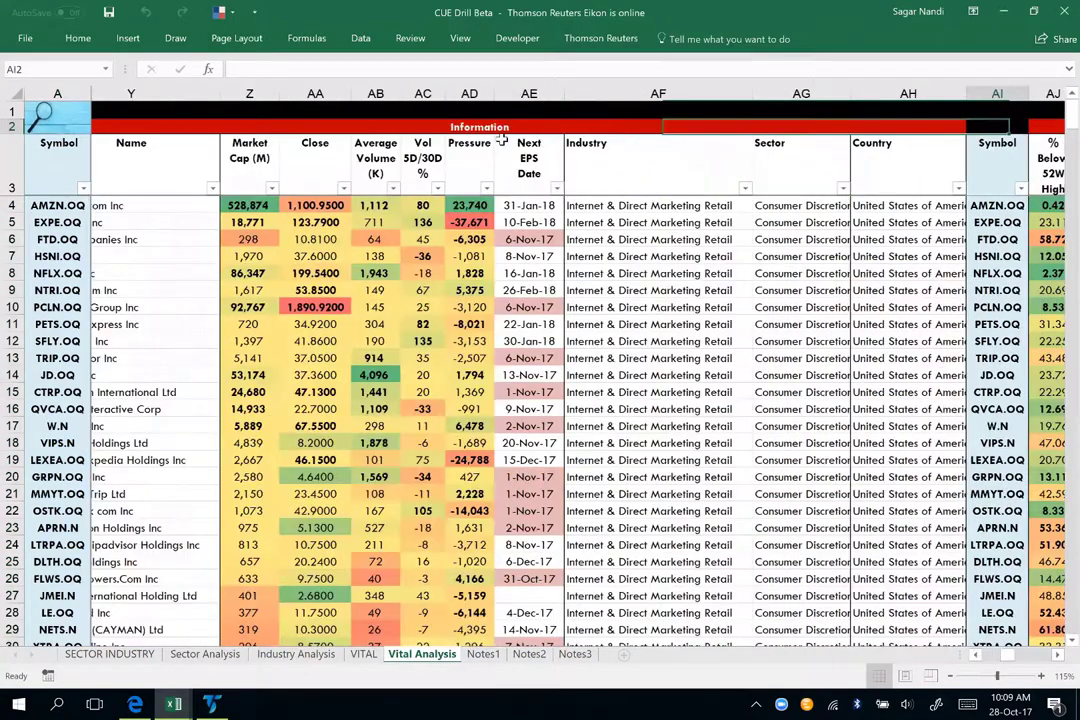
key("Right")
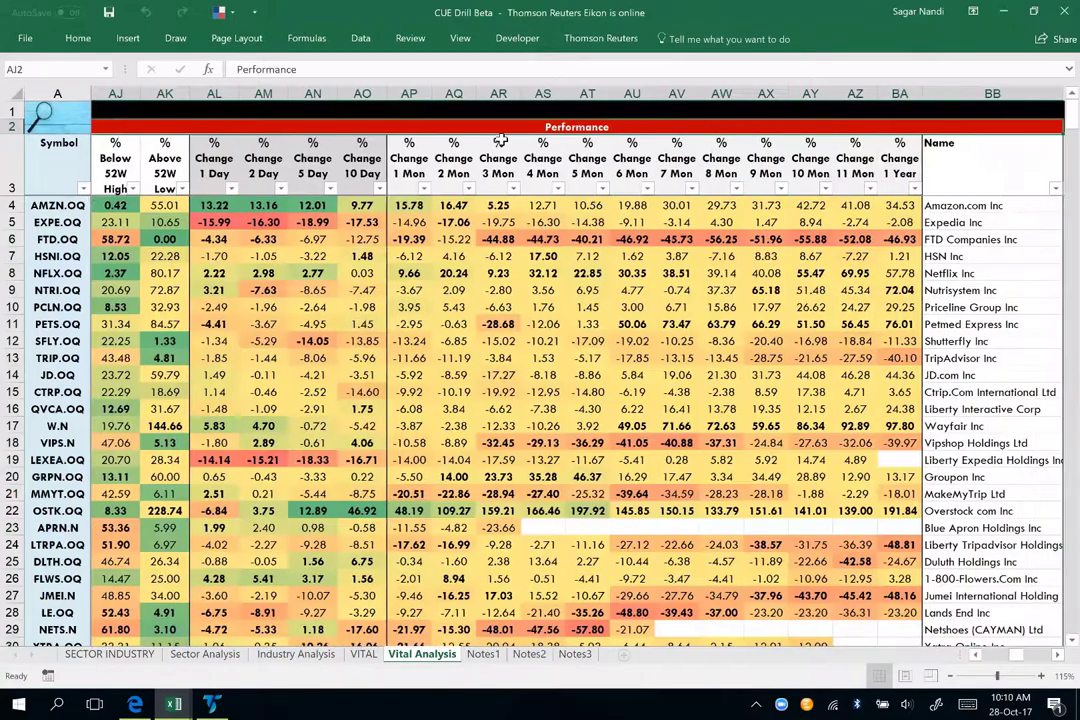
left_click(330, 189)
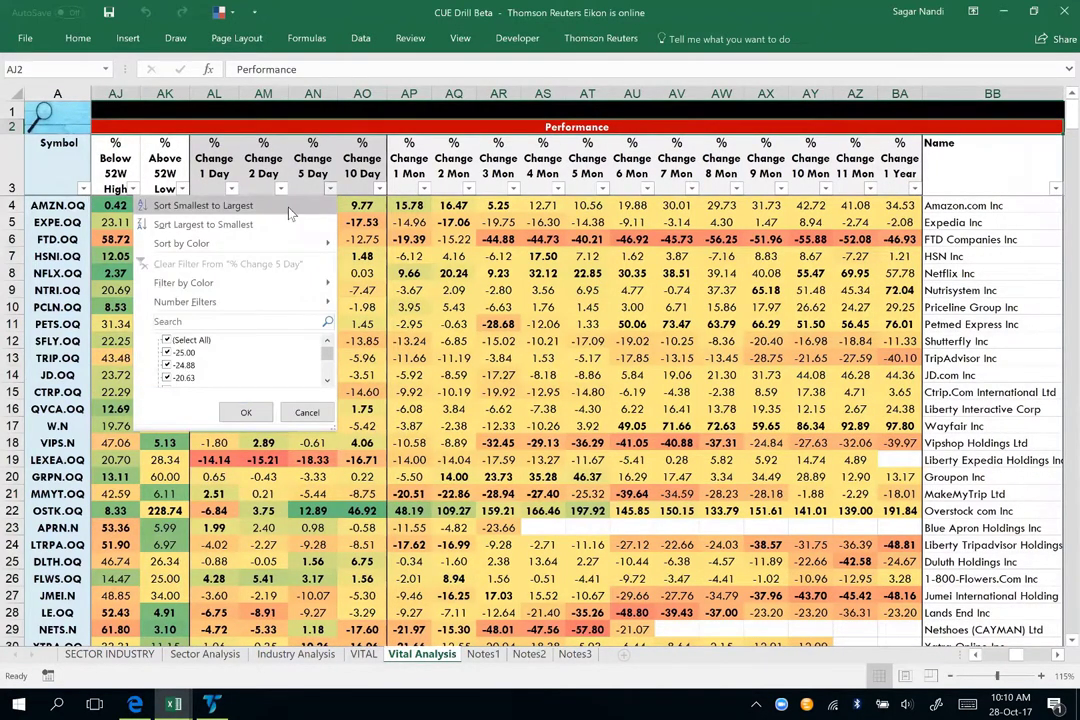
left_click(203, 224)
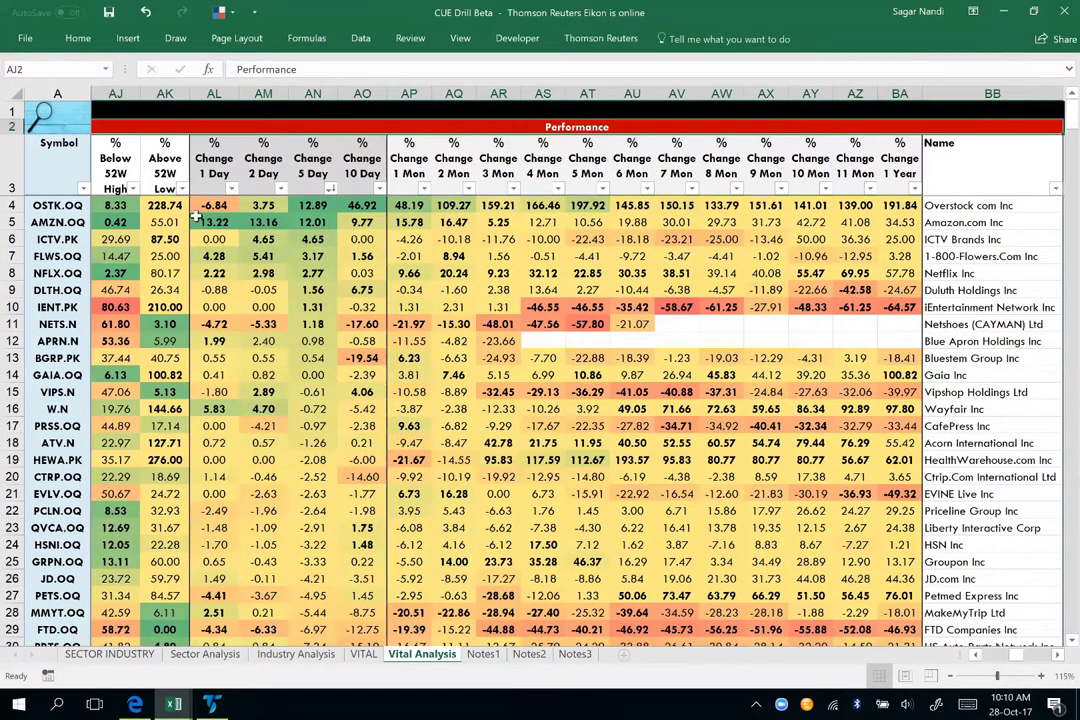
- Highlight the symbols, company names and 5 Day % Change values of the top two stocks, OSTK.OQ and AMZN.OQ
left_click(55, 204)
key("shift+Down")
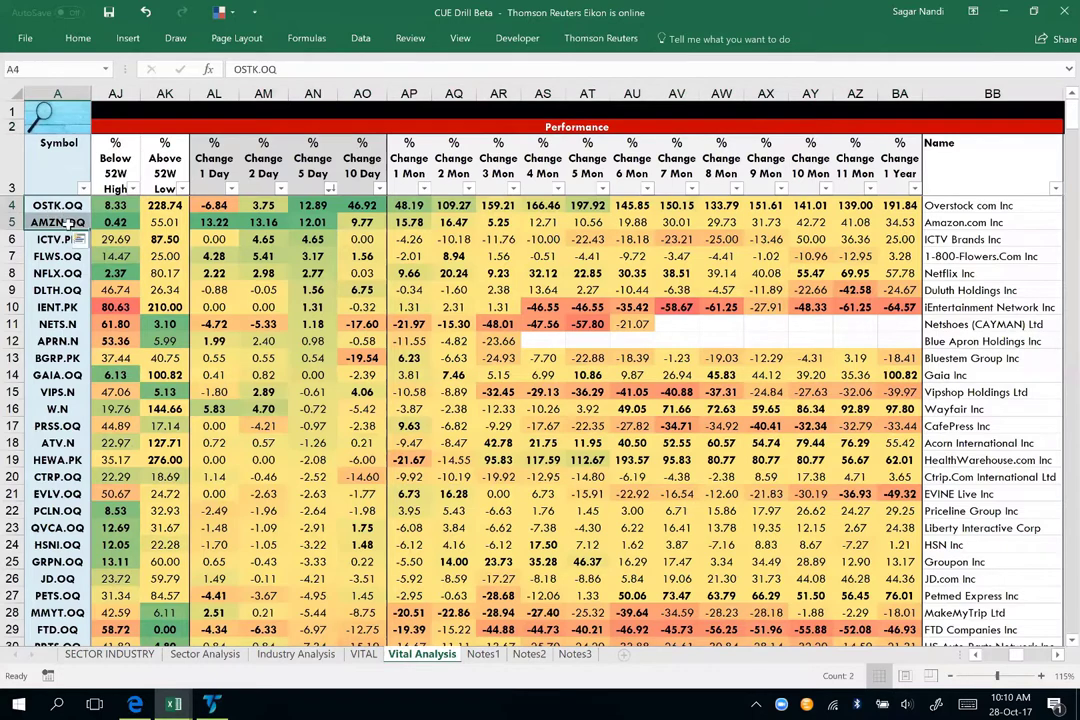
left_click(970, 204)
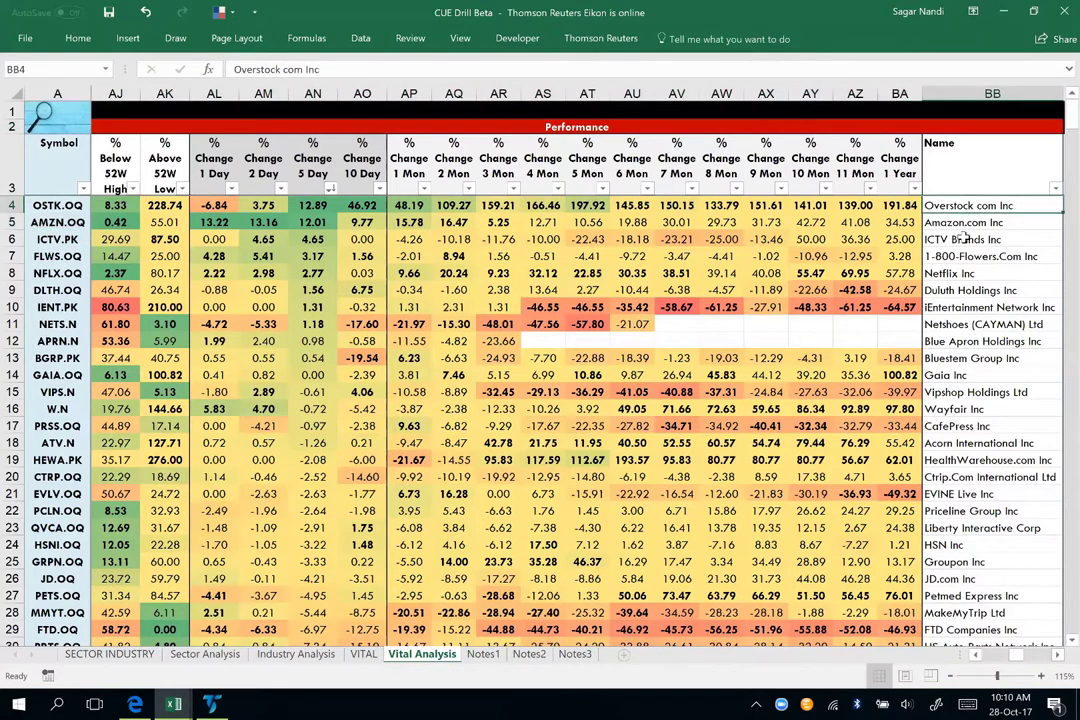
left_click(965, 223)
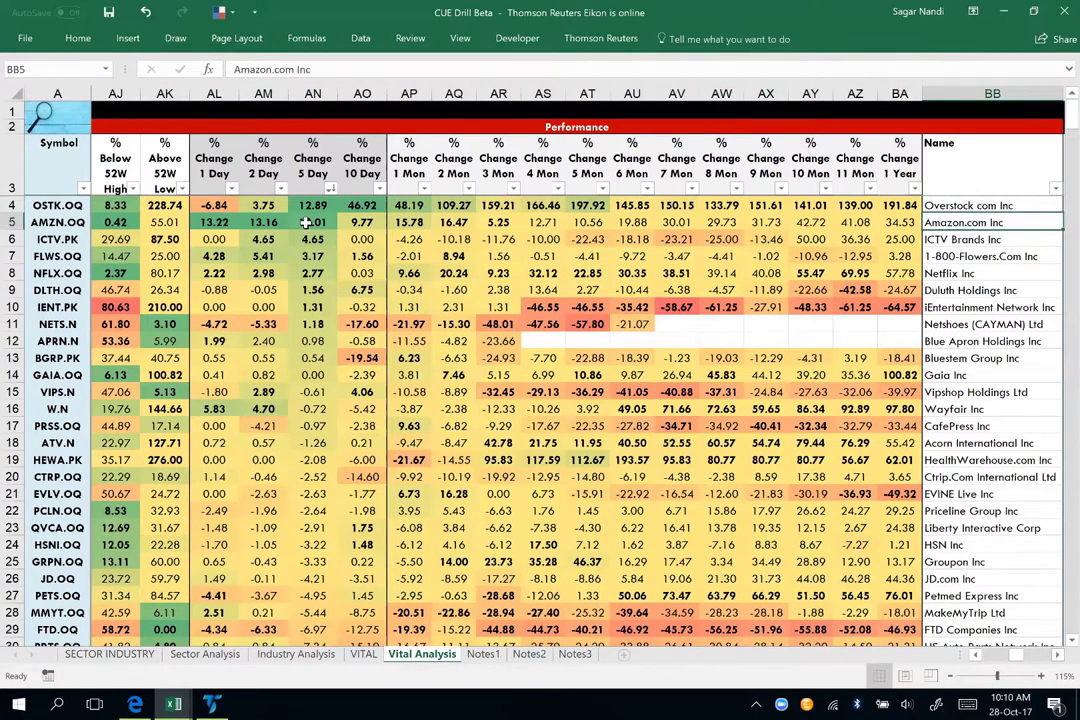
left_click_drag(317, 204, 315, 222)
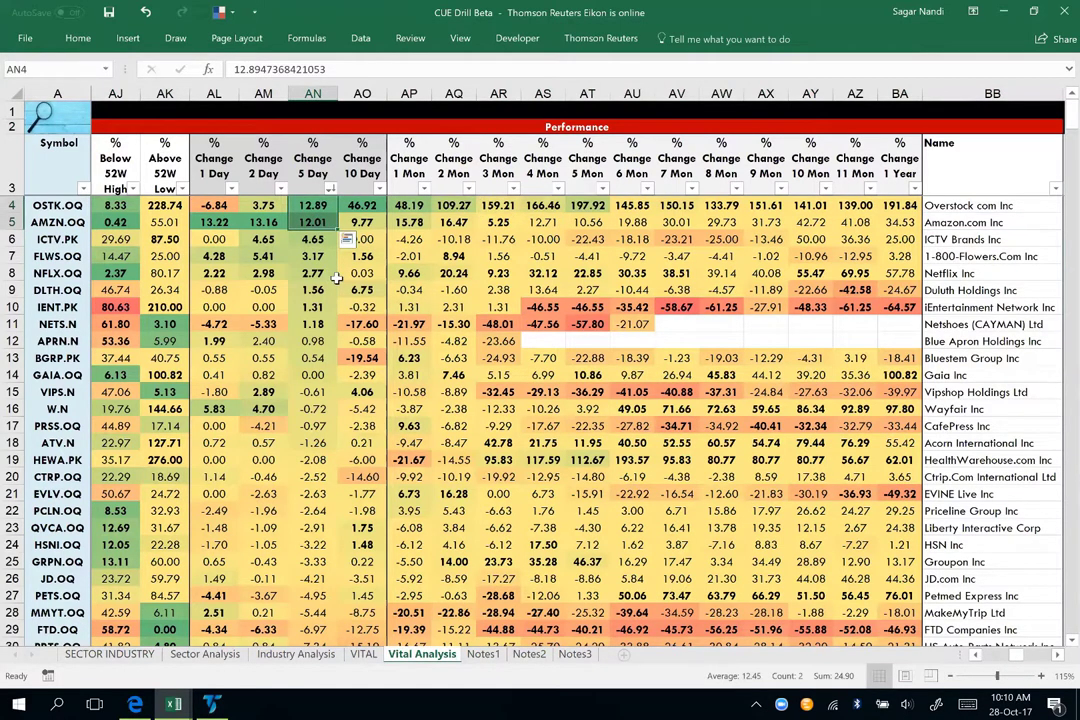
- Highlight the weakest 5 Day % Change values at the end of the list, and the SFLY.OQ and EXPE.OQ rows
scroll(337, 280, "down", 7)
mouse_move(315, 530)
left_mouse_down()
mouse_move(326, 412)
mouse_move(316, 511)
left_mouse_up()
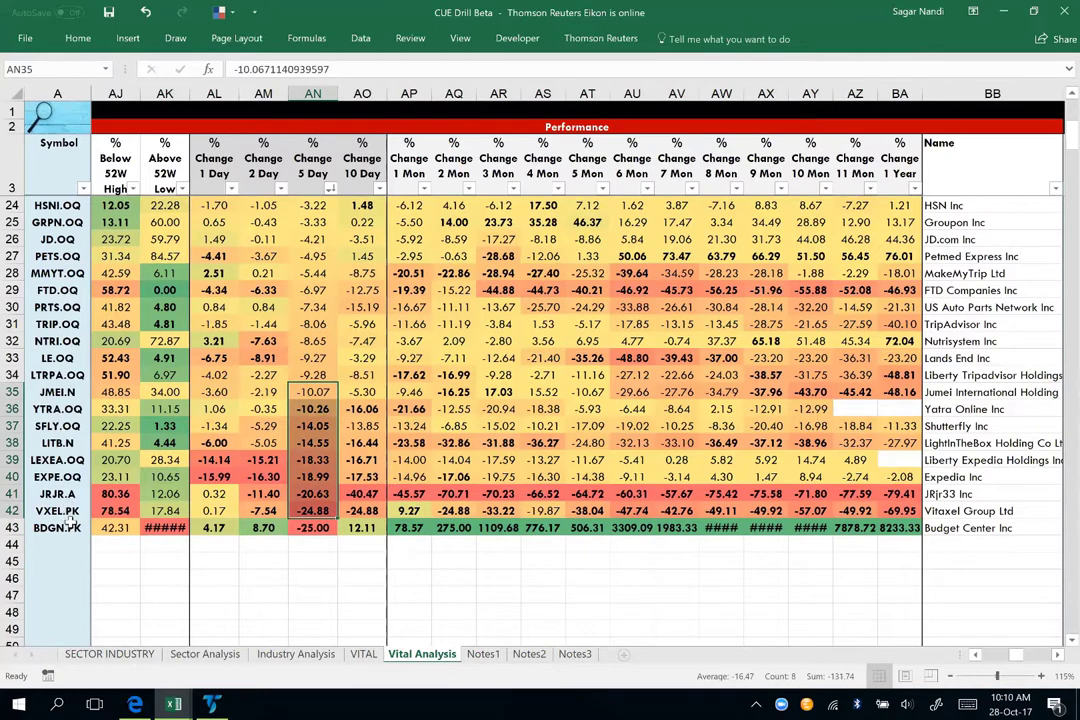
left_click(312, 476)
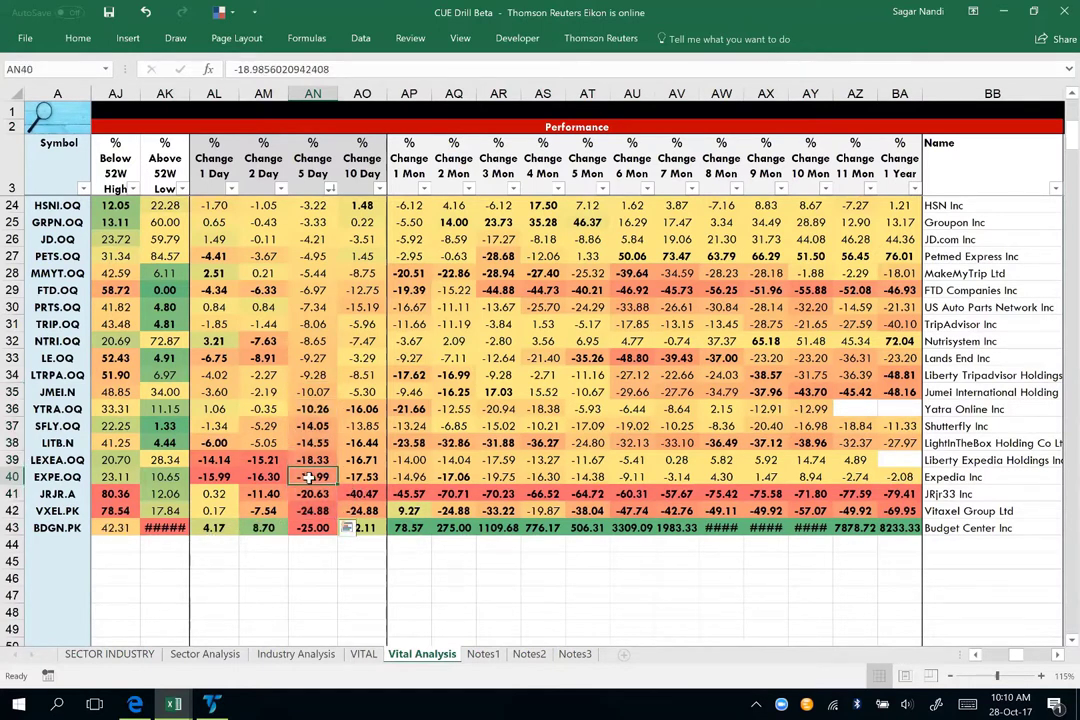
left_click_drag(312, 472, 314, 427)
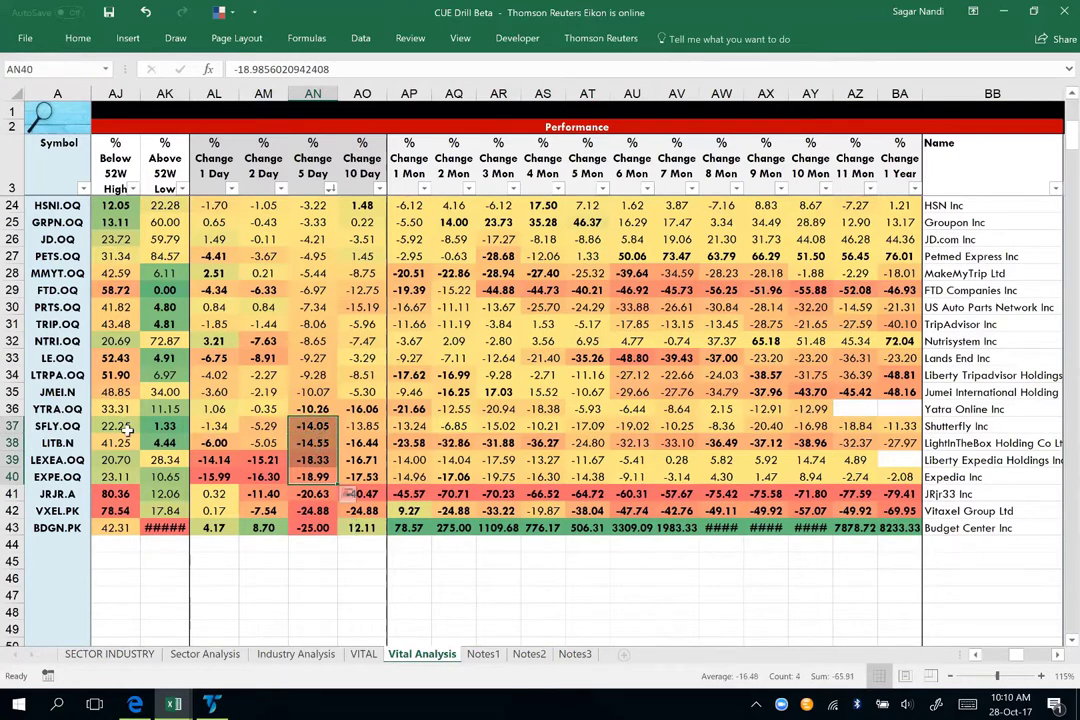
left_click(12, 426)
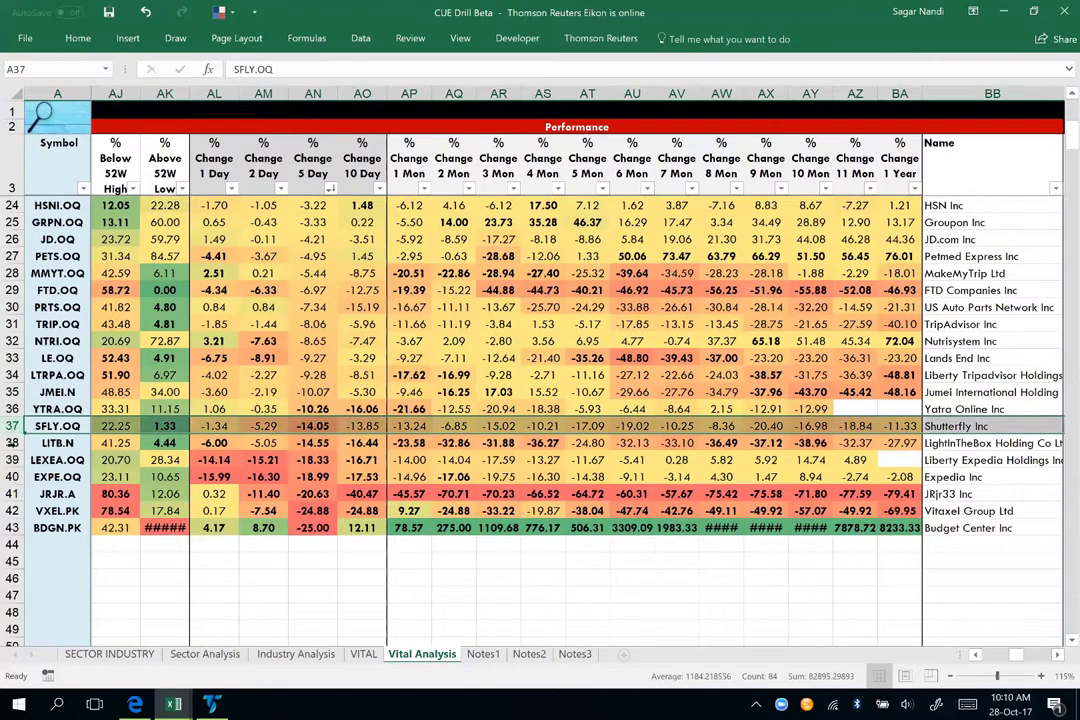
left_click(10, 477)
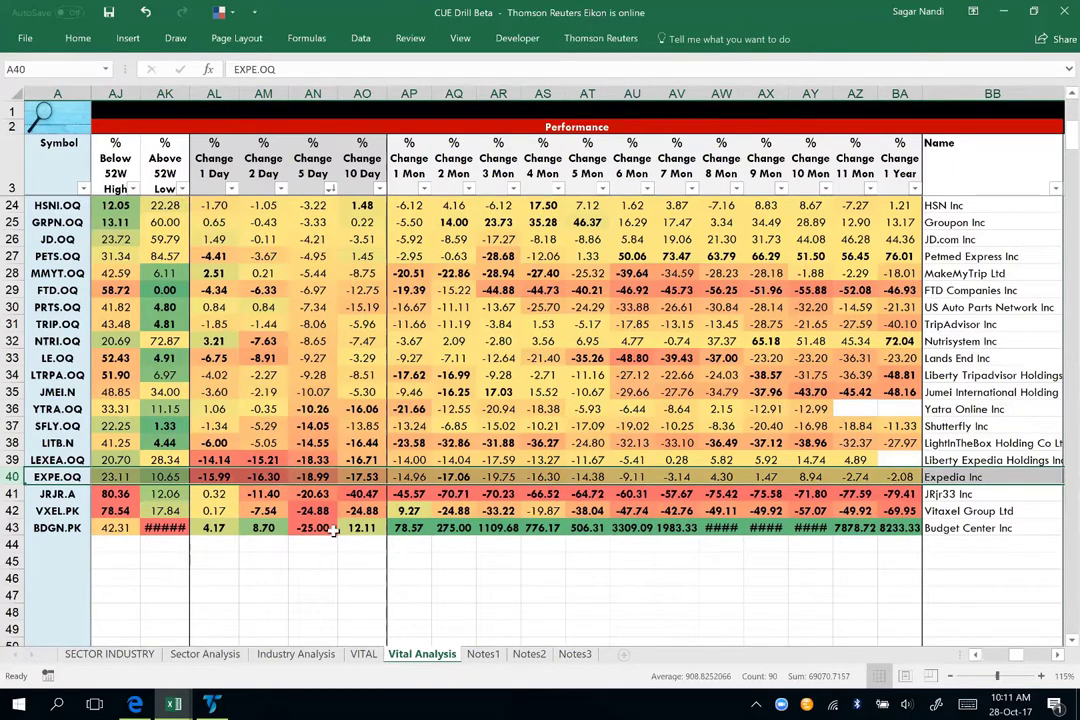
- Switch to TradeStation's EXPE daily chart and mark the October rise, the resistance near 152 and the signal above the peak with arrows
key("alt+Tab")
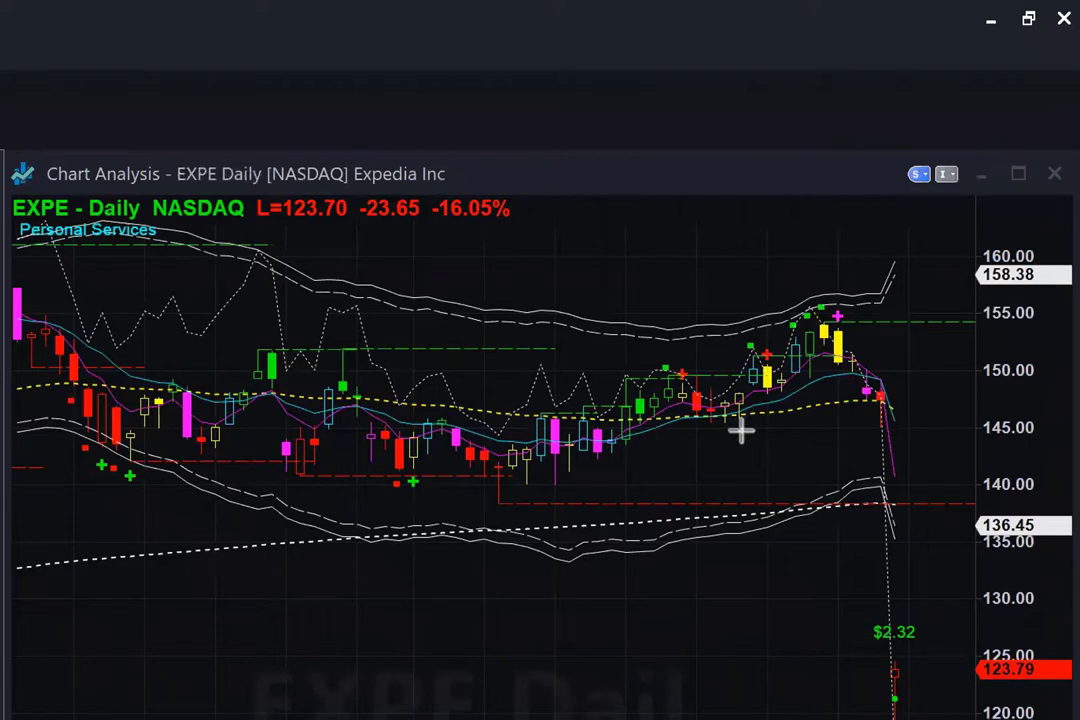
left_click_drag(740, 429, 807, 358)
left_click_drag(523, 350, 818, 348)
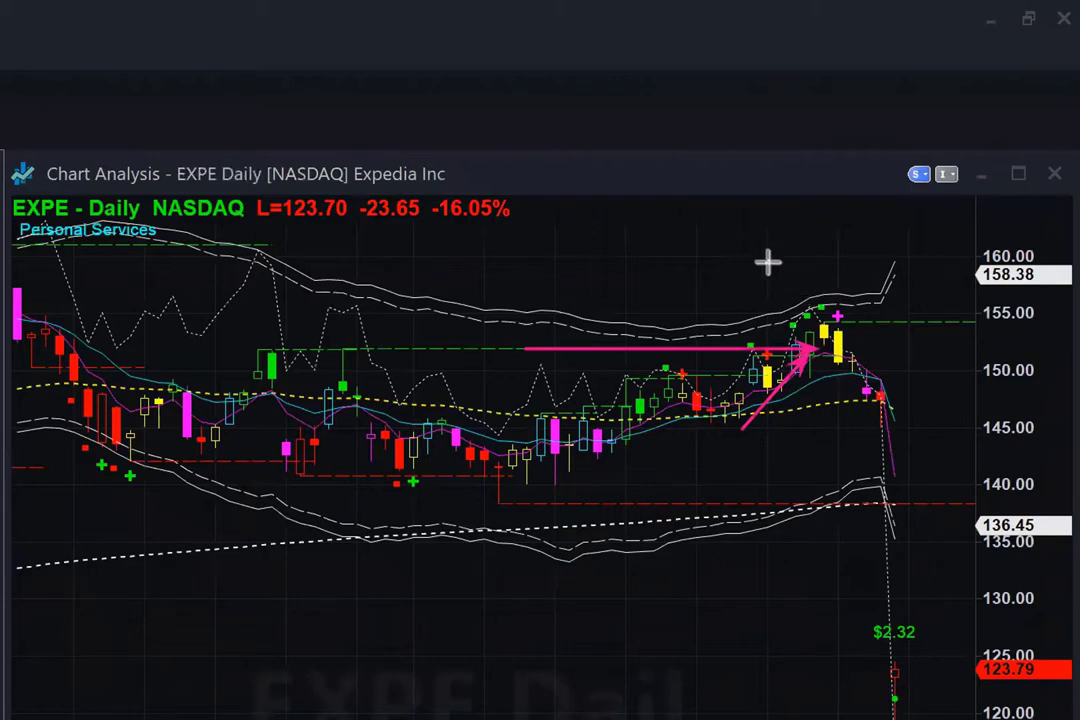
left_click_drag(885, 252, 844, 310)
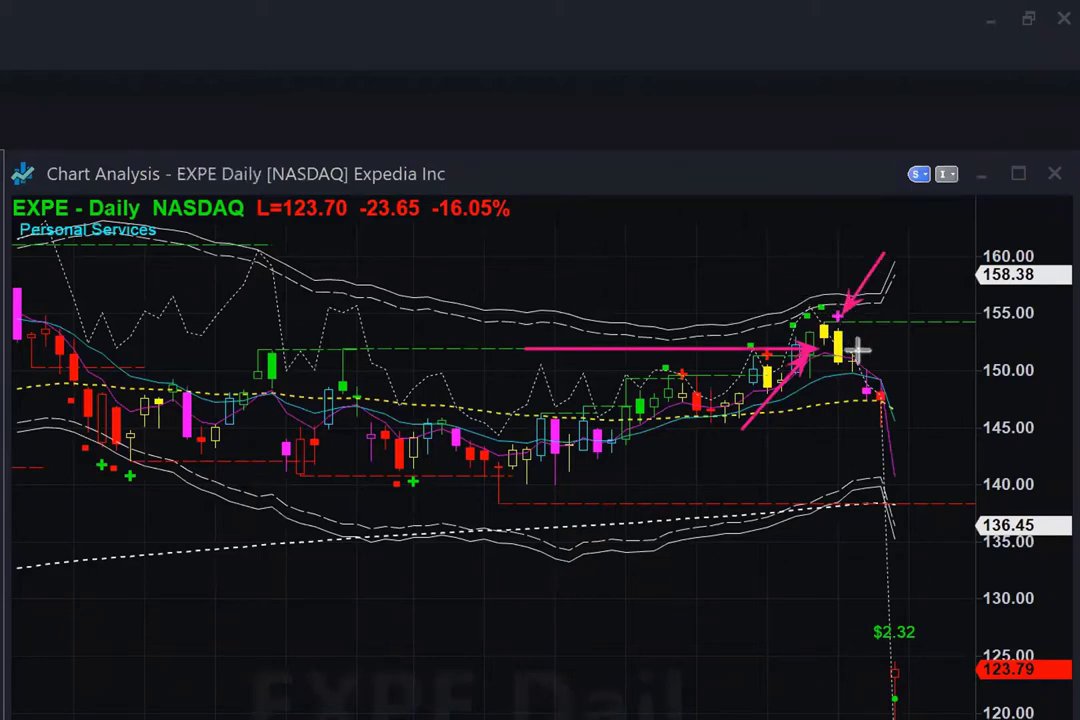
left_click_drag(818, 349, 953, 349)
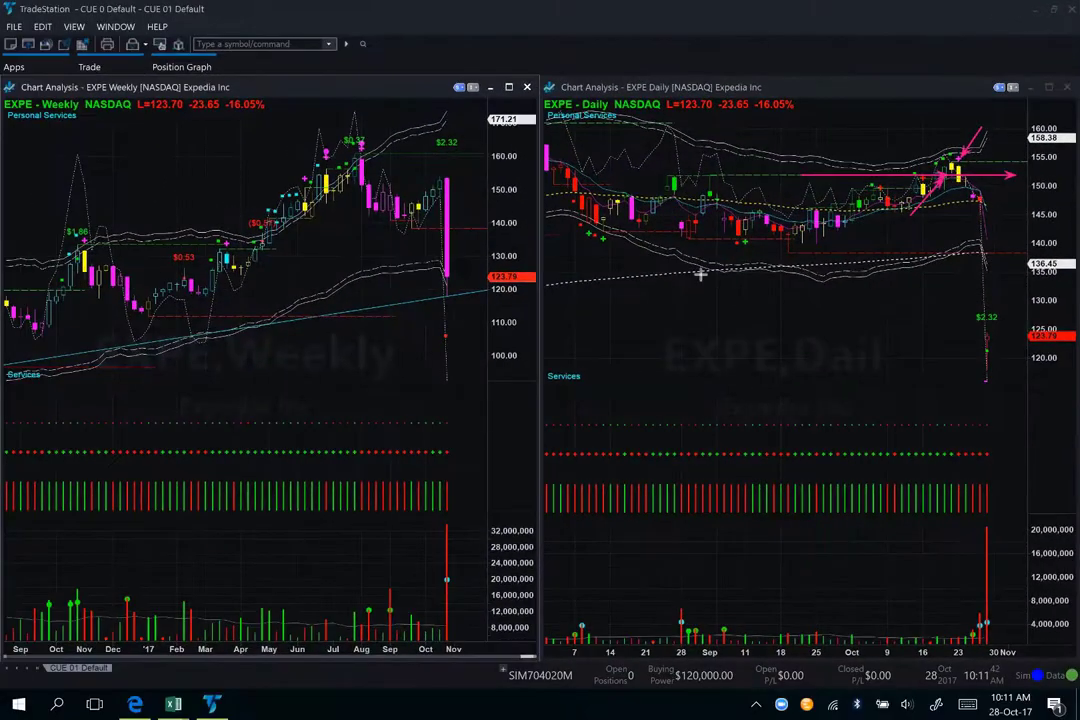
- Mark EXPE's late-August volume spike, the yellow candle near 23 October and the plunge to the last bar, and clear the arrows
mouse_move(714, 516)
left_mouse_down()
mouse_move(675, 578)
mouse_move(681, 600)
left_mouse_up()
left_click_drag(993, 149, 962, 173)
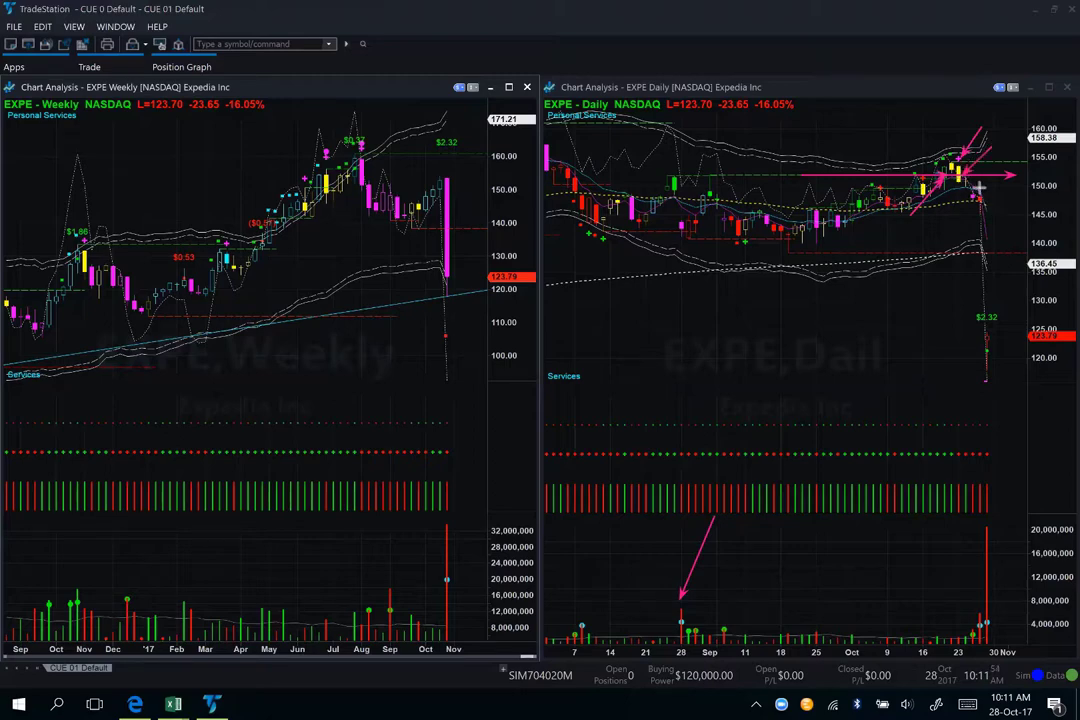
left_click_drag(956, 372, 986, 344)
left_click_drag(958, 192, 973, 325)
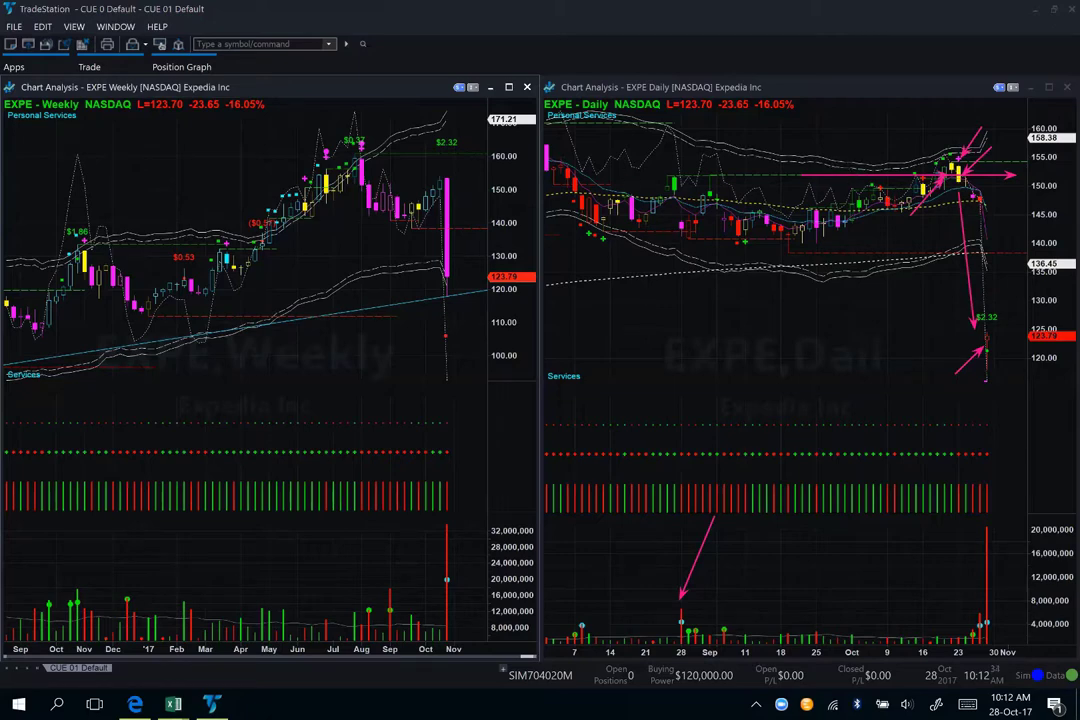
key("Escape")
- Load the symbol SFLY in the weekly and daily charts
left_click(272, 44)
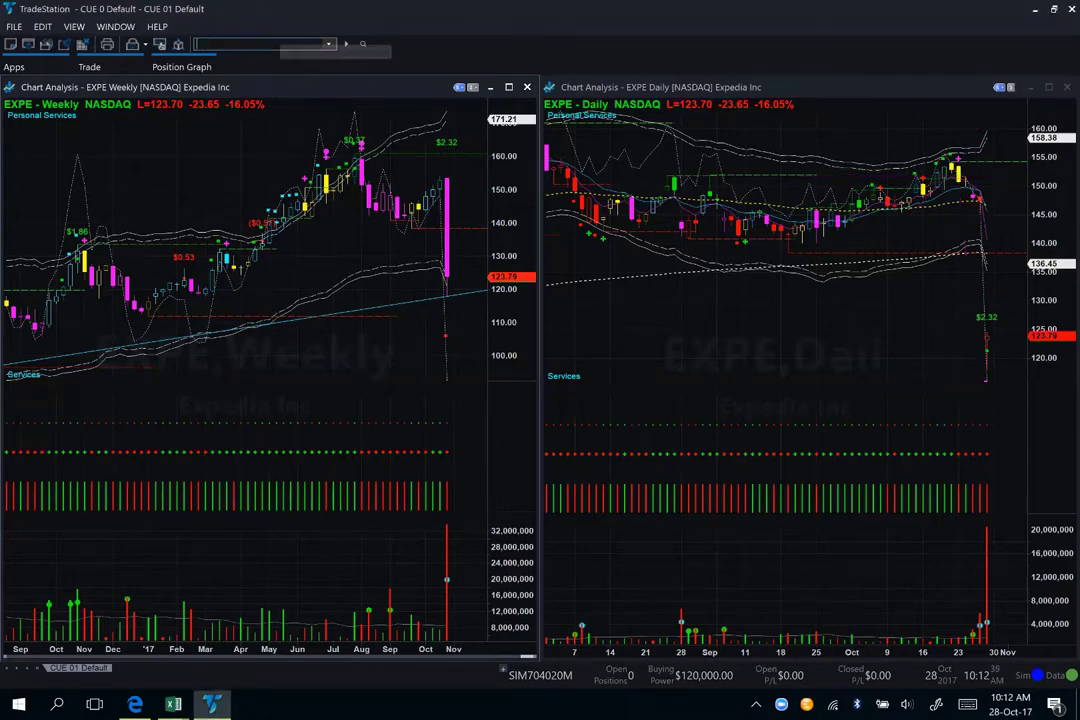
type("SFLY")
key("Return")
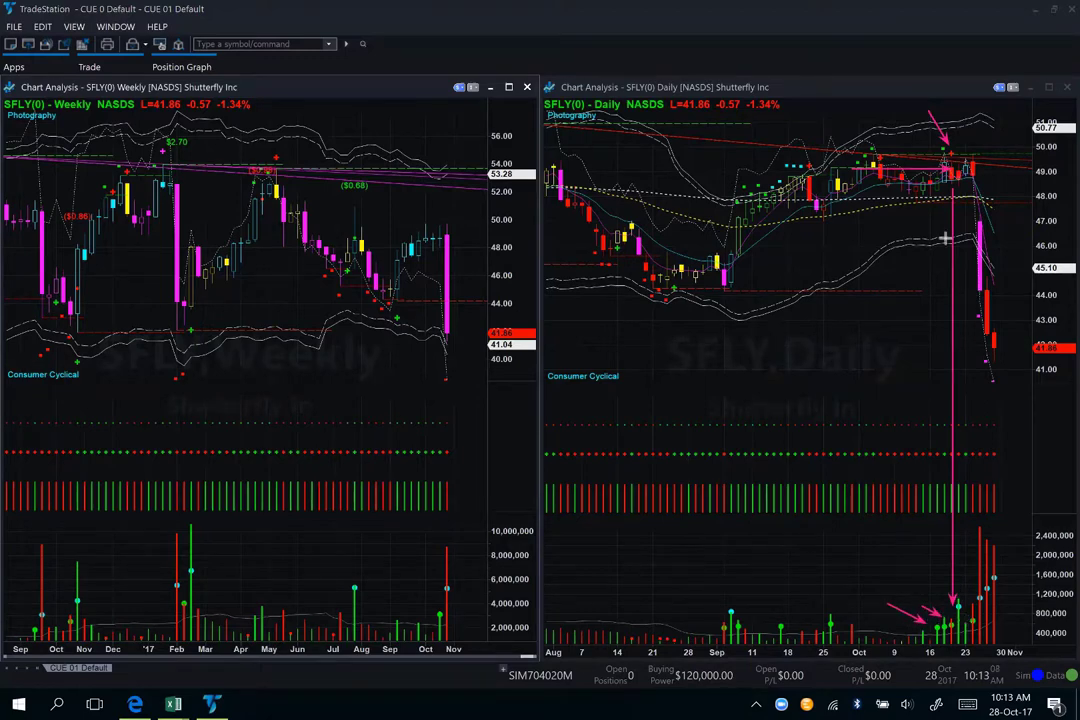
- On the SFLY daily chart, mark the late-October signal, the descending trendline and the price drop with arrows, and clear the markings
left_click_drag(985, 122, 965, 149)
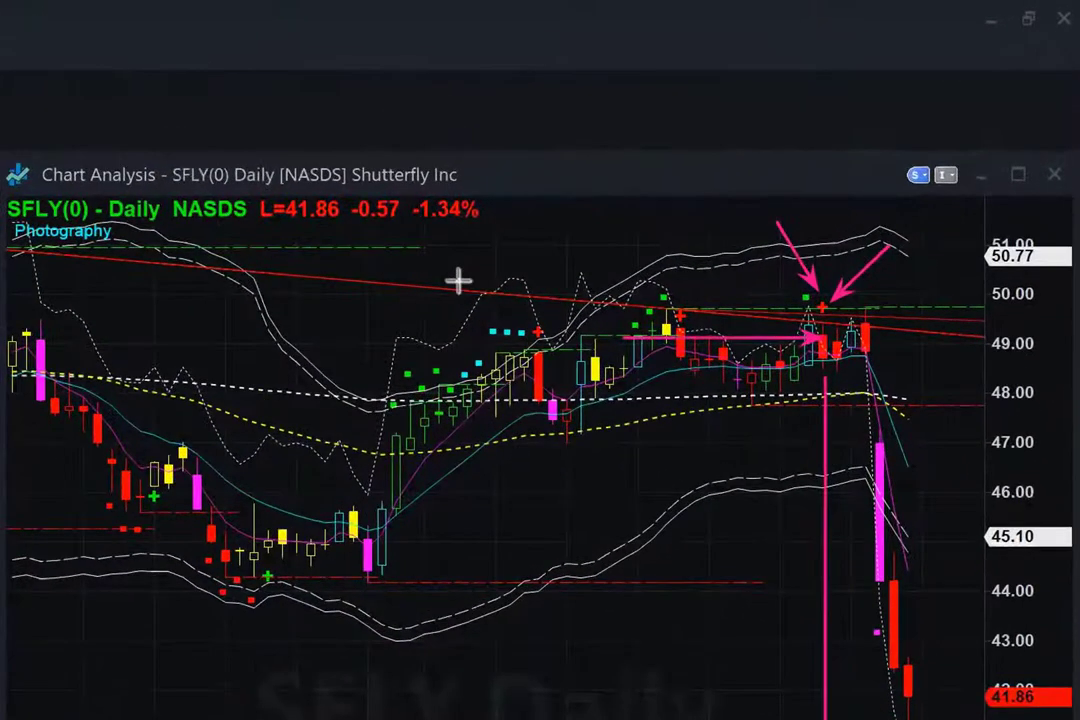
mouse_move(447, 286)
left_mouse_down()
mouse_move(682, 320)
mouse_move(1012, 327)
left_mouse_up()
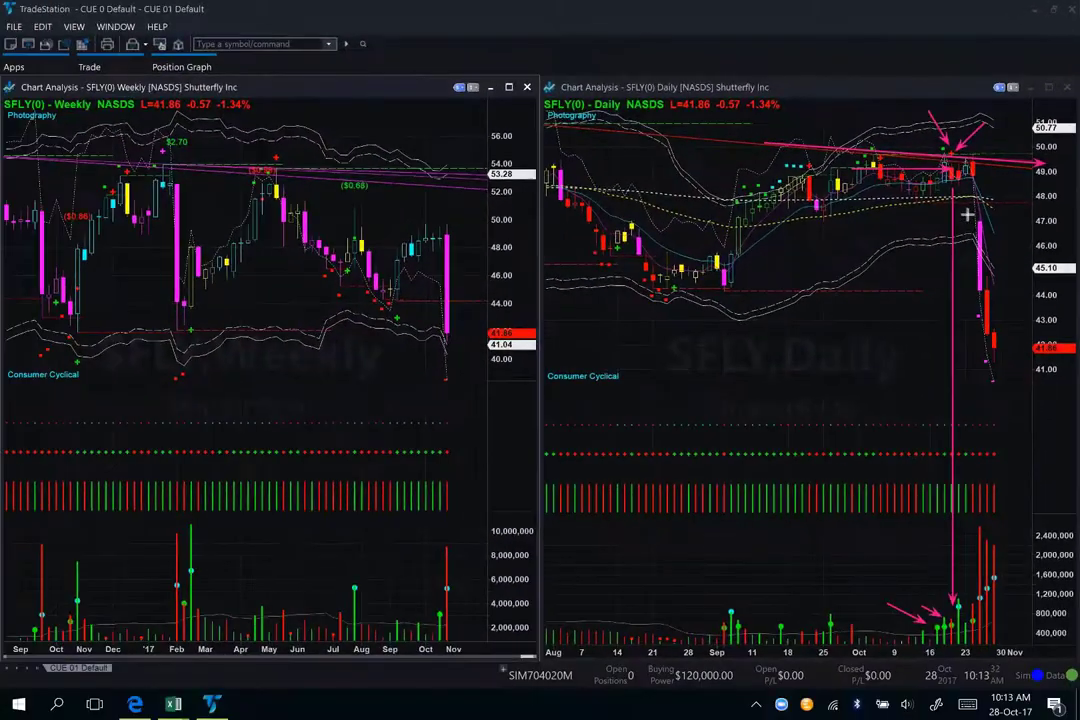
left_click_drag(977, 219, 984, 368)
key("Escape")
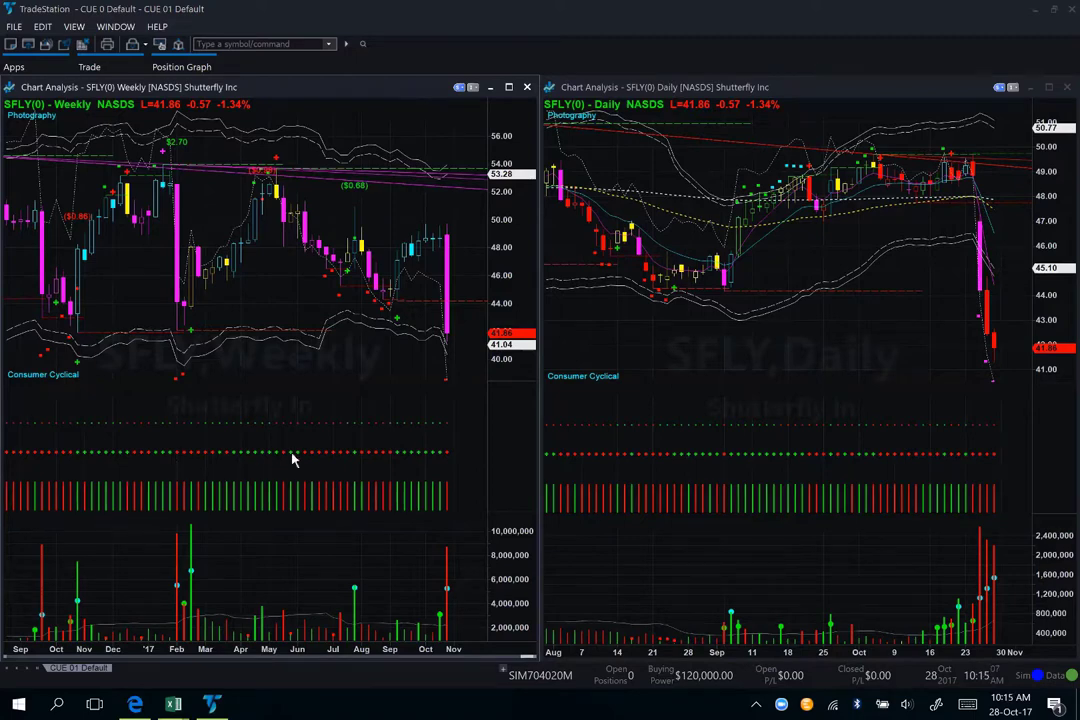
- Review the Industries with Best Performance chart in the browser and return to the workbook's Industry Analysis sheet
left_click(137, 704)
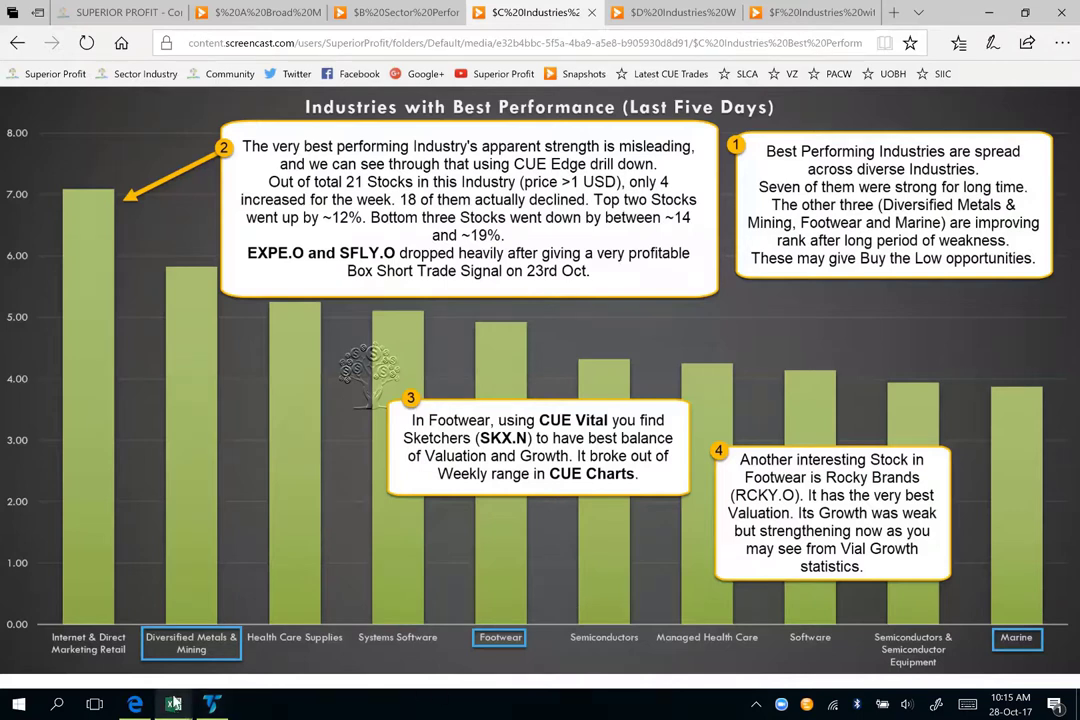
mouse_move(174, 704)
left_click(110, 552)
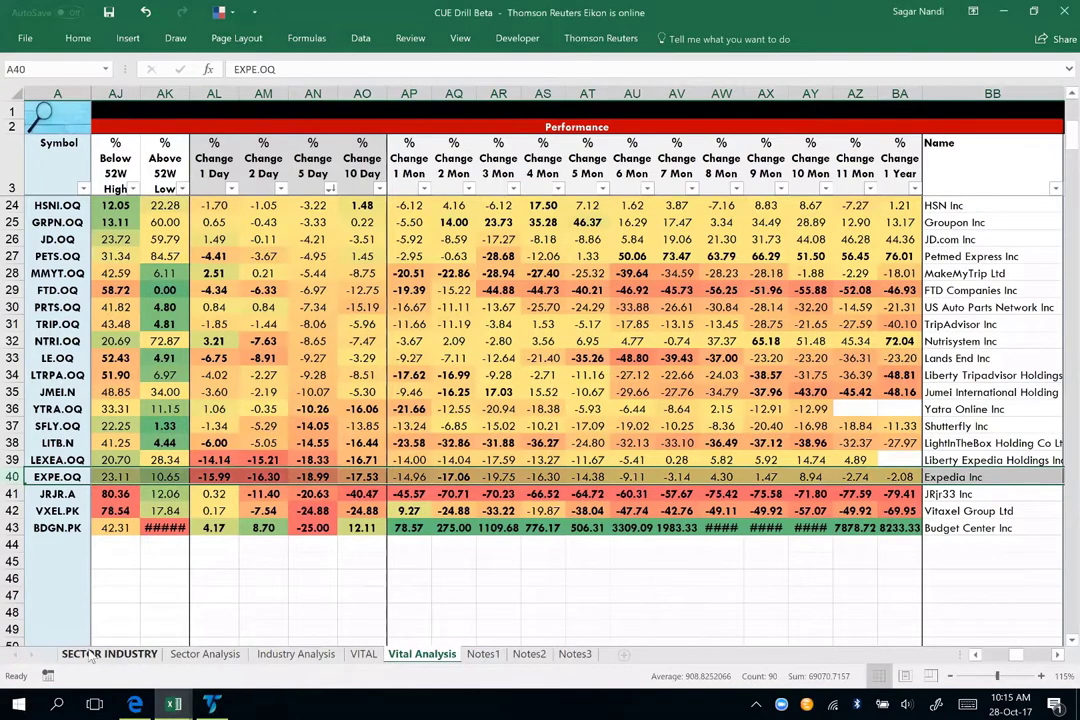
left_click(275, 656)
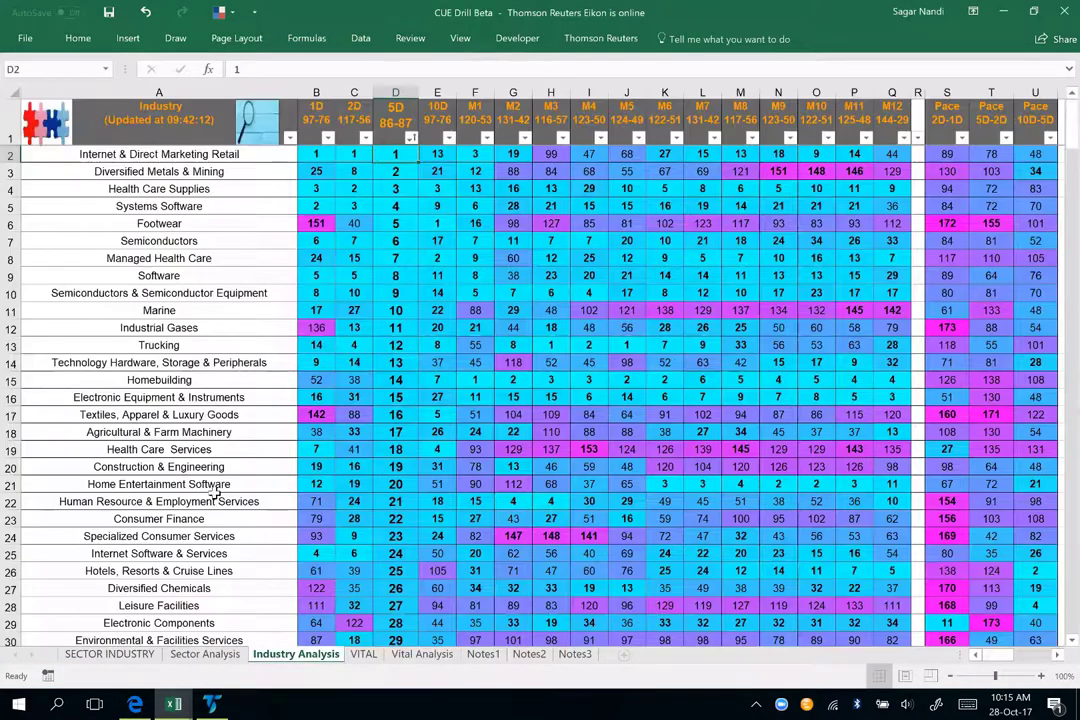
- Highlight the ranks of Diversified Metals & Mining from 1D to M11, Footwear from 2D to M3, and Marine from 5D to M9
left_click_drag(170, 172, 862, 176)
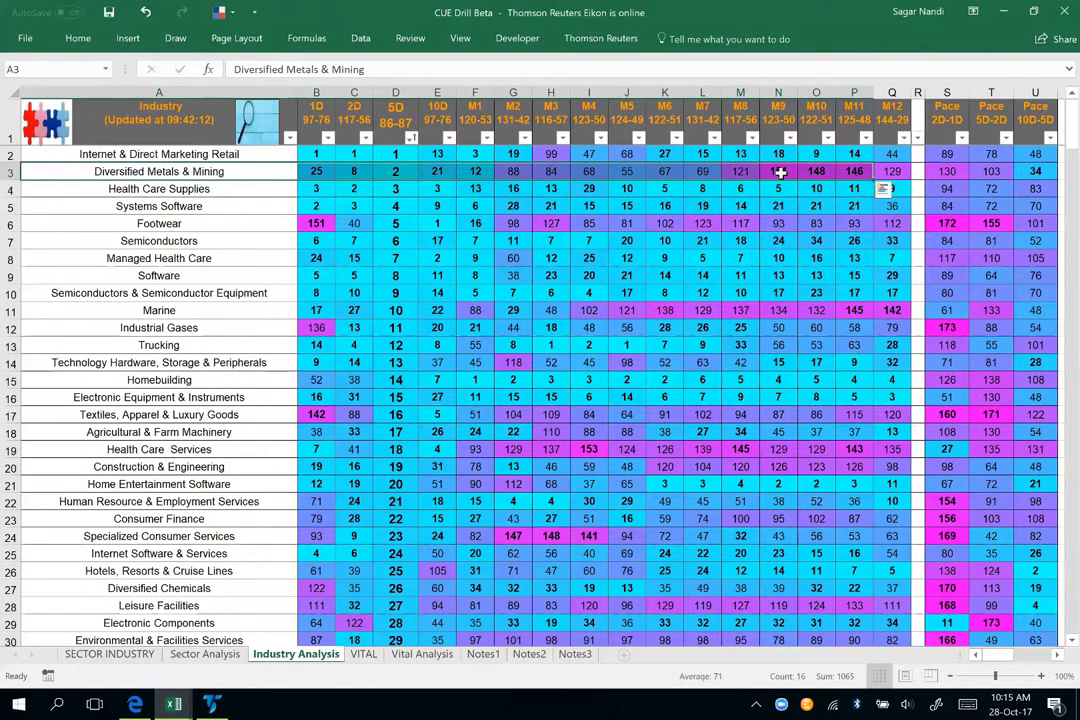
left_click(401, 174)
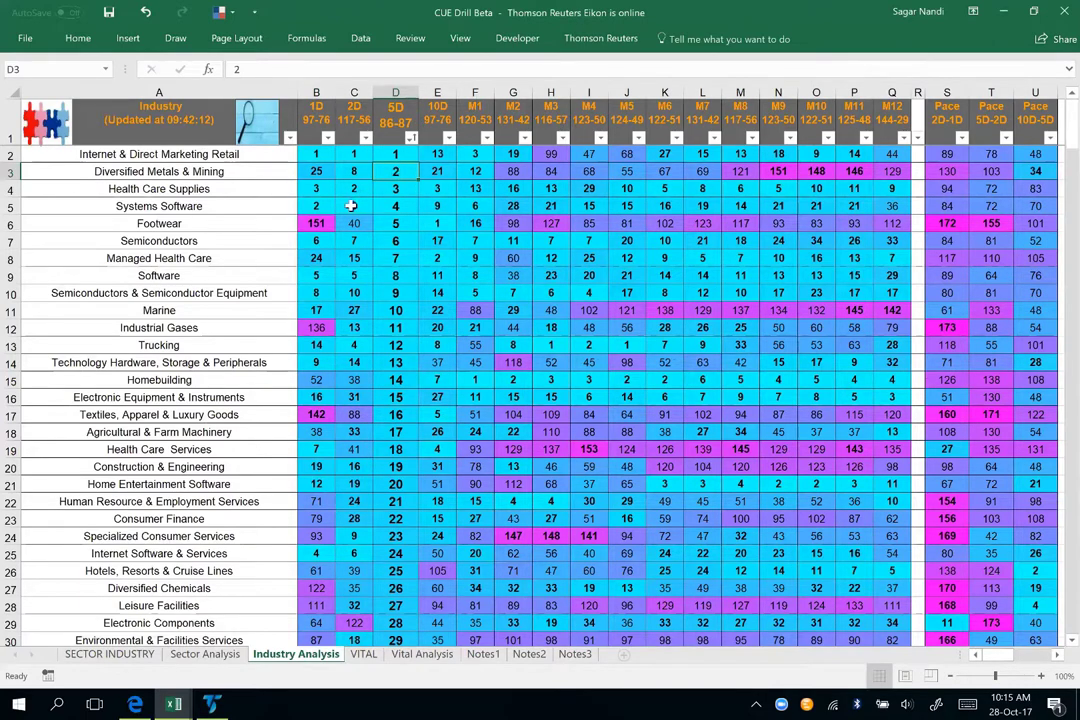
left_click_drag(354, 223, 545, 224)
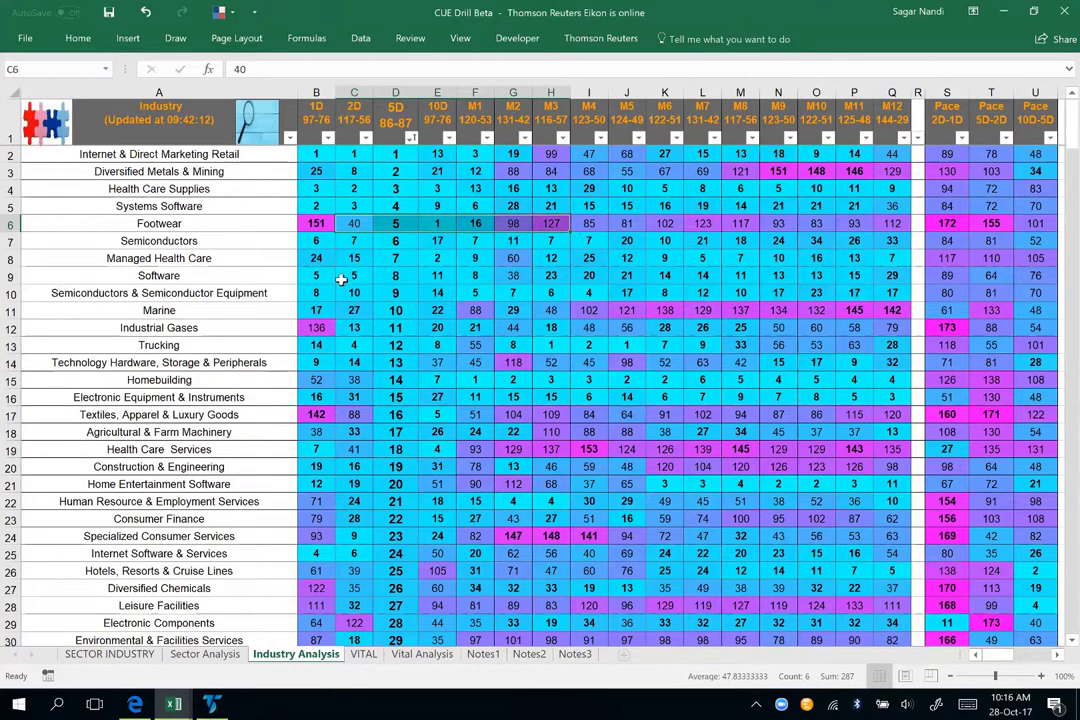
left_click(395, 310)
left_click_drag(464, 311, 761, 311)
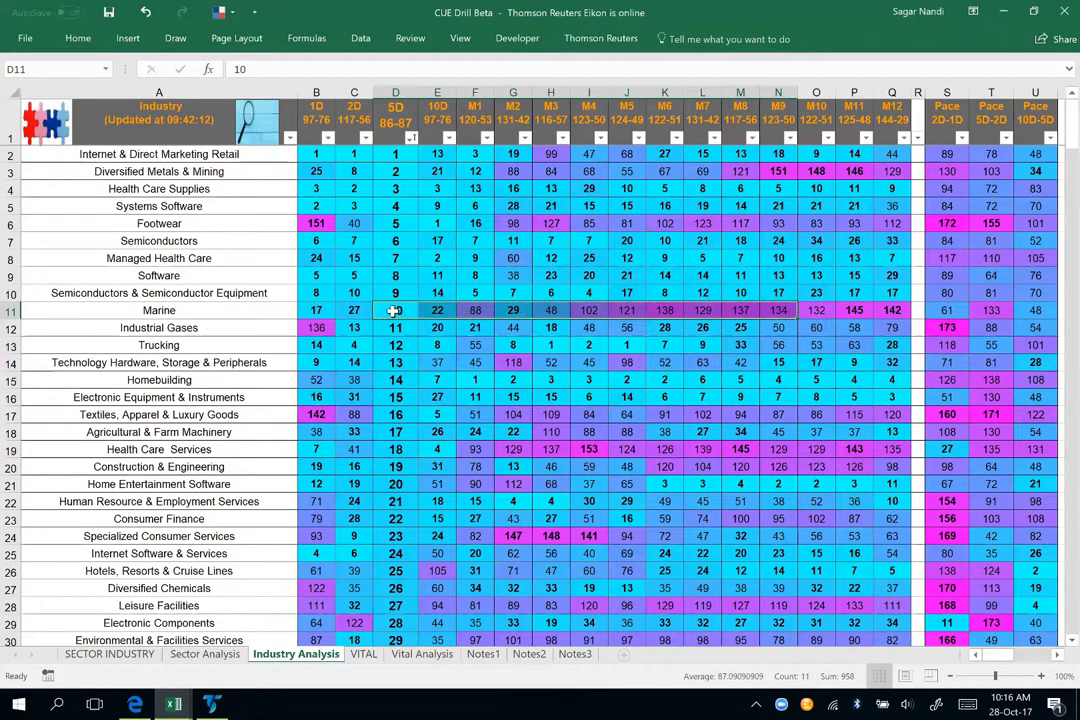
- Highlight the 5D to M11 ranks of the industries from Semiconductors to Semiconductors & Semiconductor Equipment, and of Health Care Supplies and Systems Software
left_click(395, 241)
left_click_drag(399, 263, 809, 291)
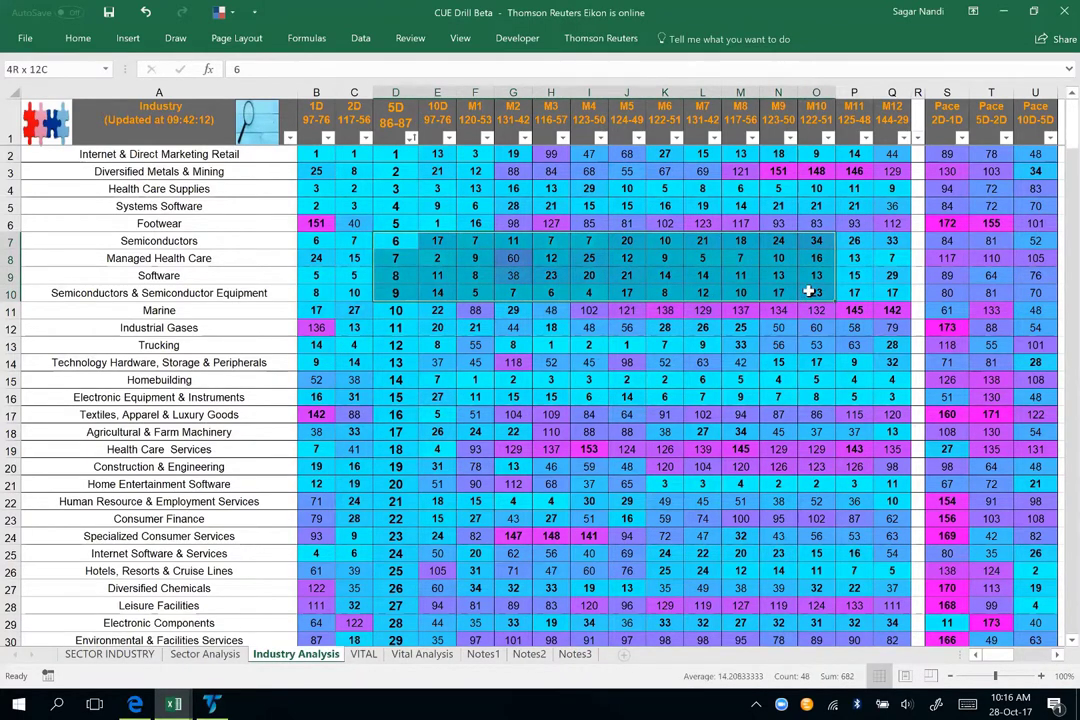
left_click_drag(809, 291, 809, 291)
left_click_drag(397, 241, 854, 292)
left_click_drag(397, 188, 846, 207)
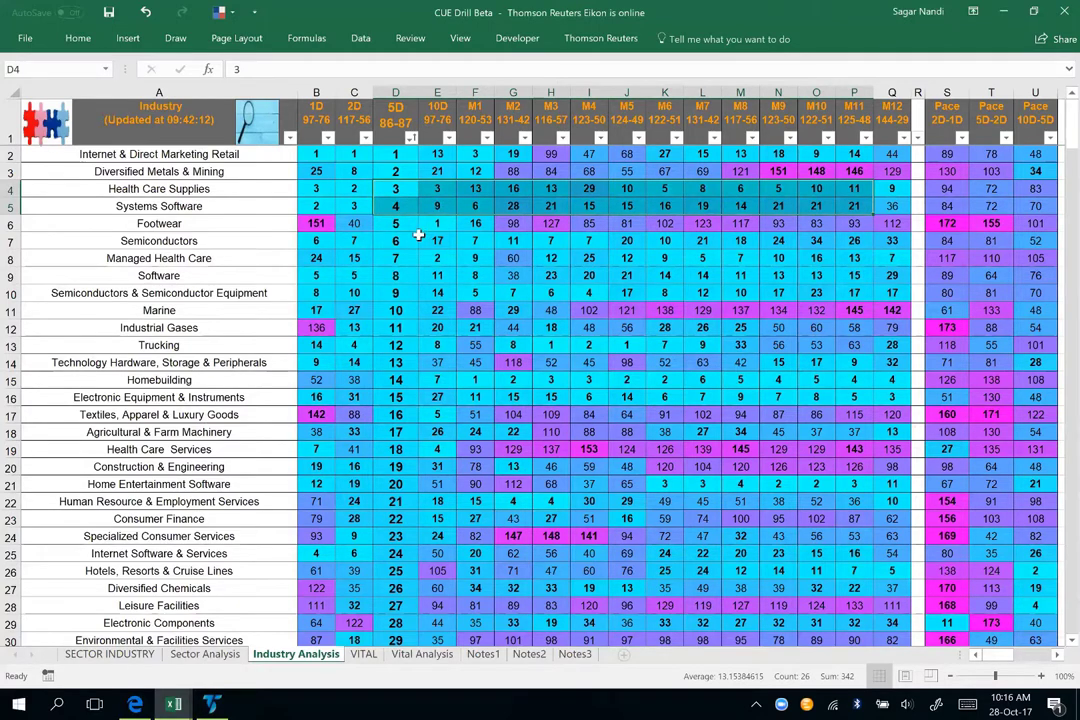
- View the Industries with Worst Performance chart, and highlight Household Appliances' 5D to 1D ranks and its Pace 5D-2D and 2D-1D values in Industry Analysis
key("alt+Tab")
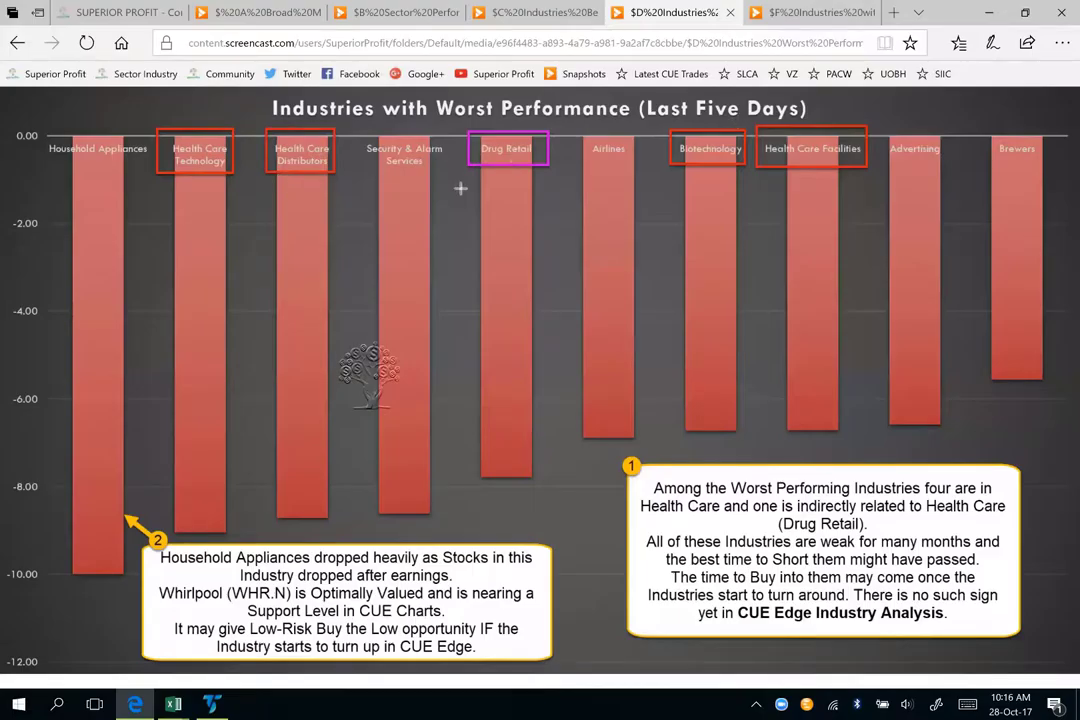
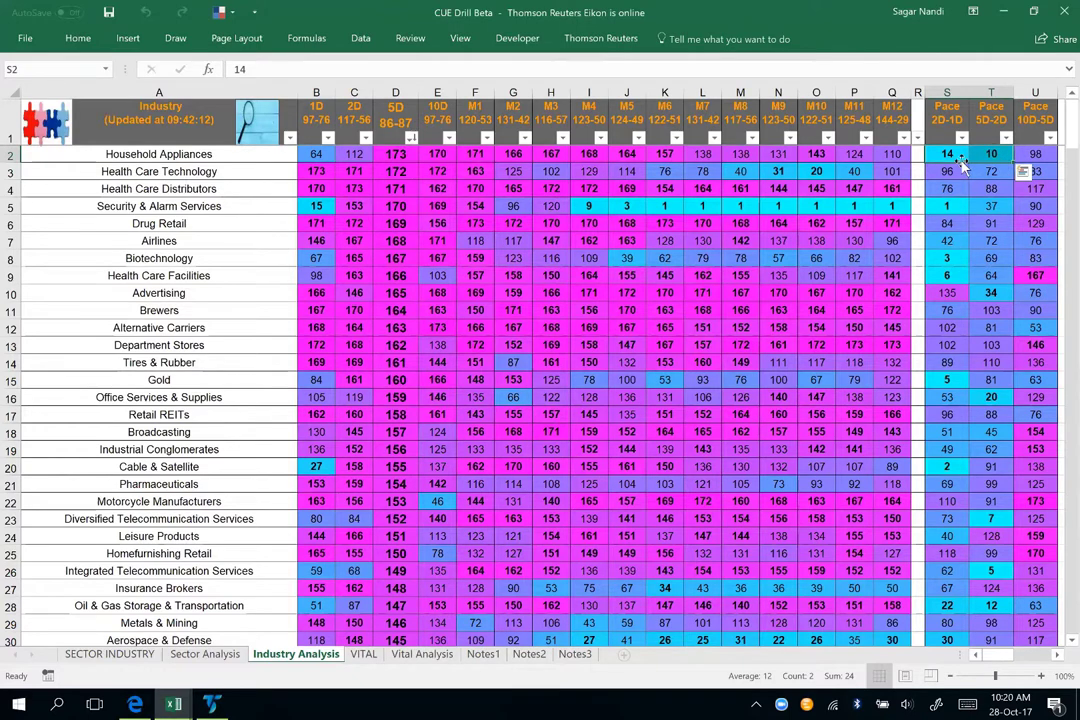
left_click(380, 154)
left_click_drag(377, 154, 318, 155)
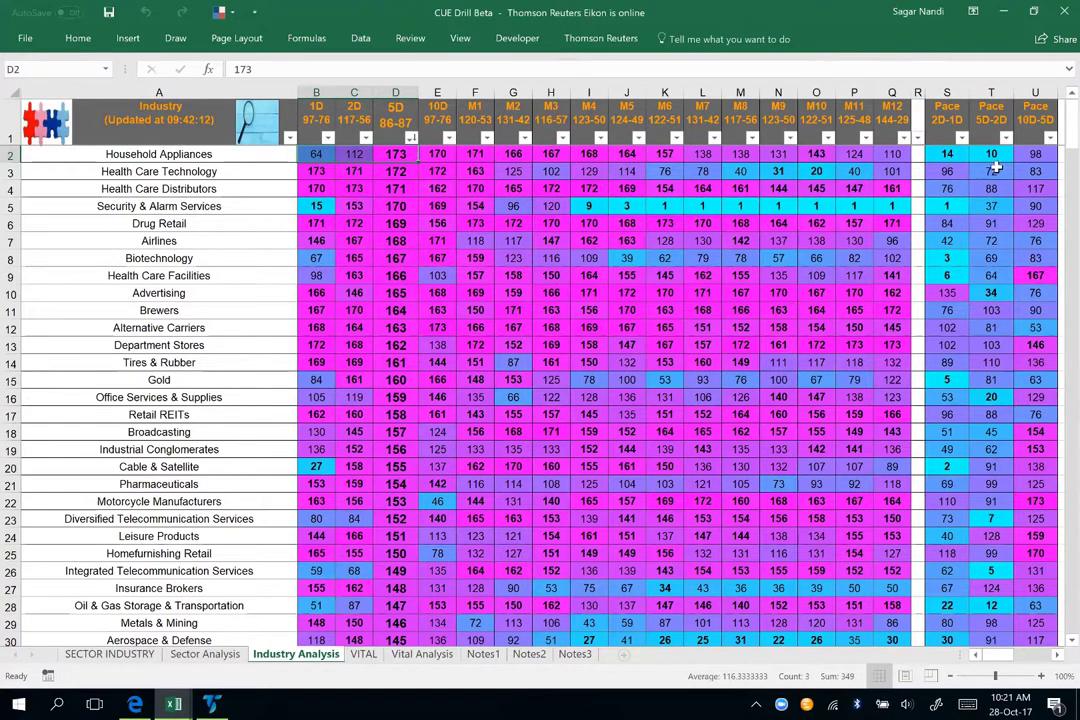
left_click_drag(996, 155, 966, 157)
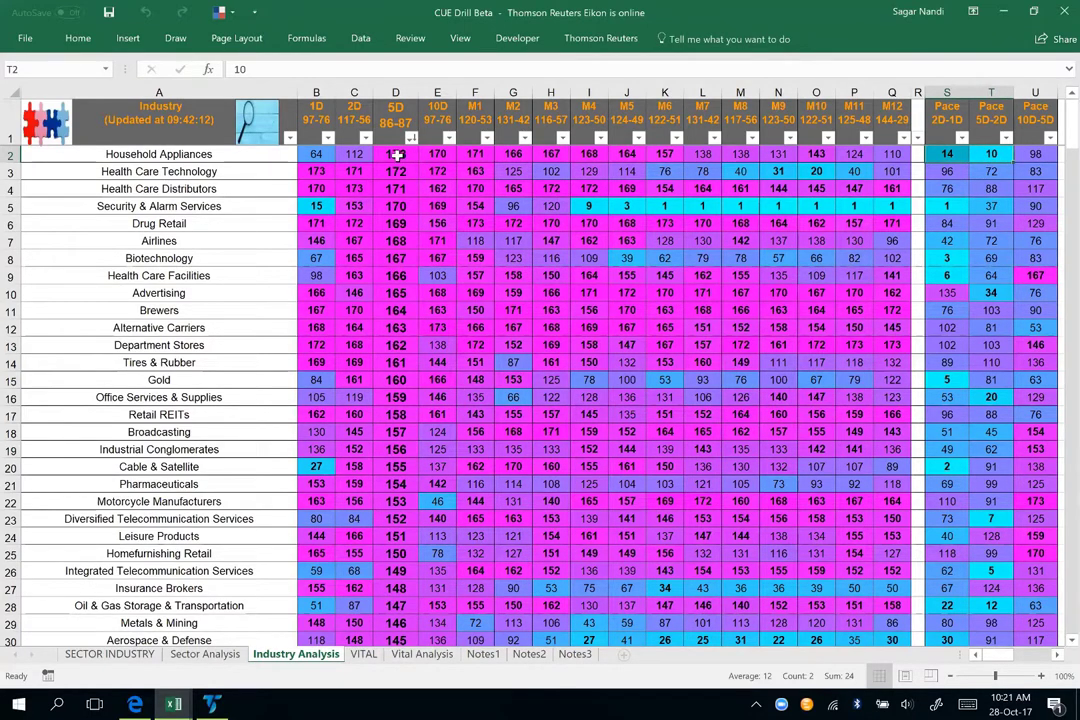
- Compare Household Appliances' 10D to 1D ranks with its Pace 2D-1D and Pace 5D-2D values by highlighting each range
left_click(437, 154)
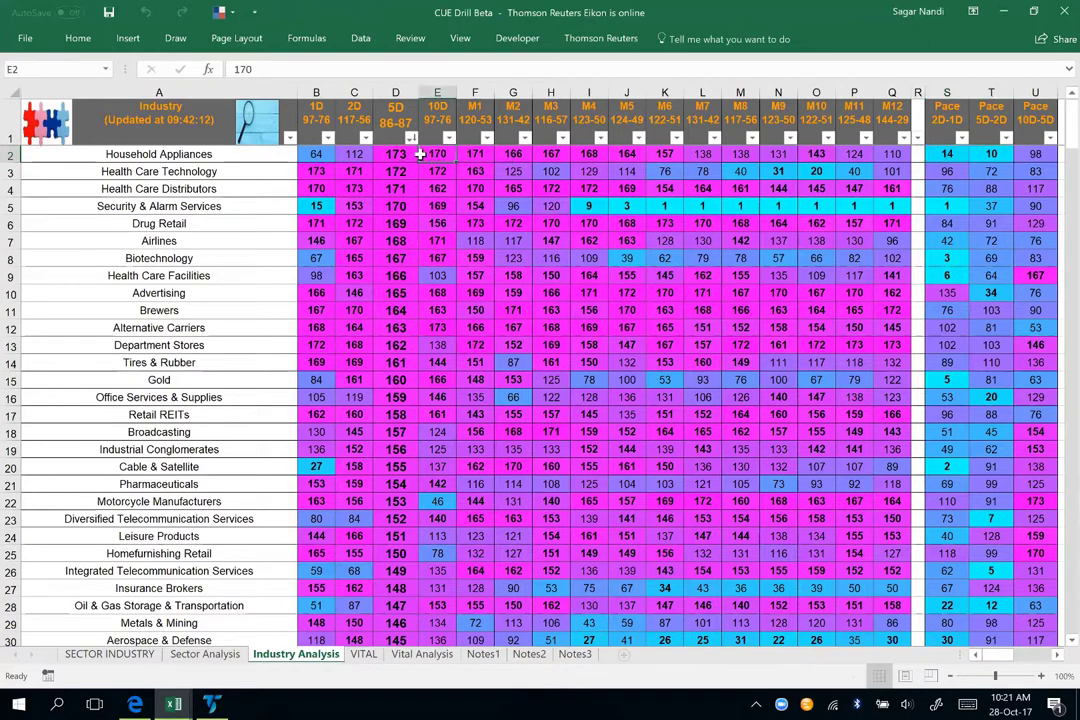
left_click_drag(420, 154, 315, 158)
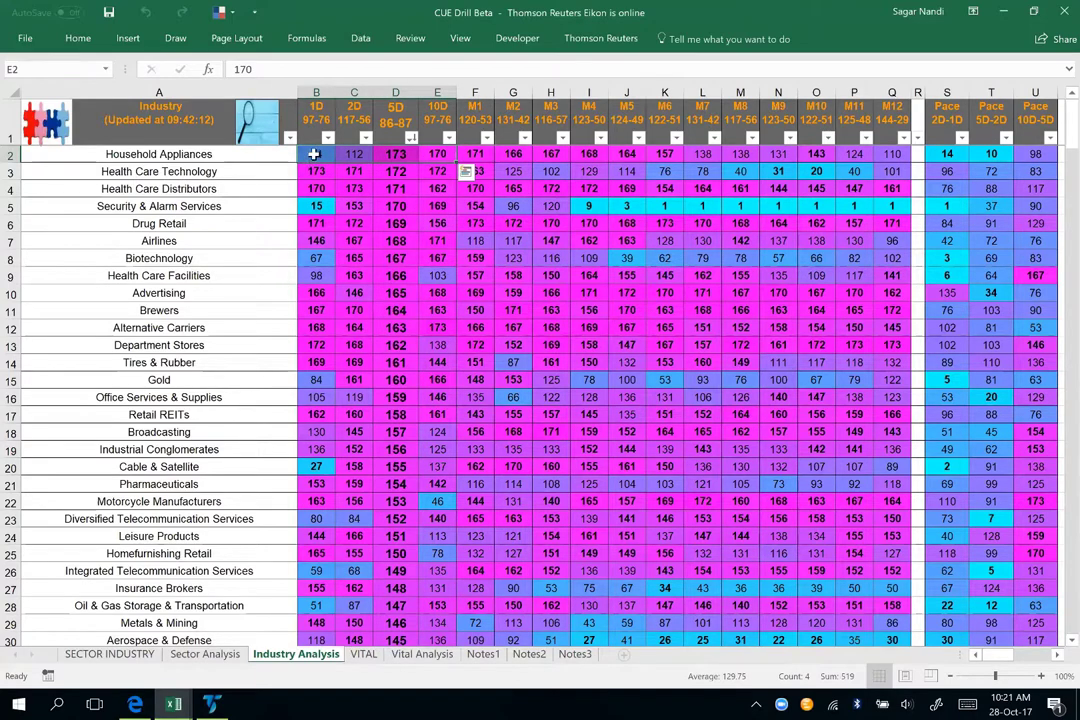
left_click(946, 154)
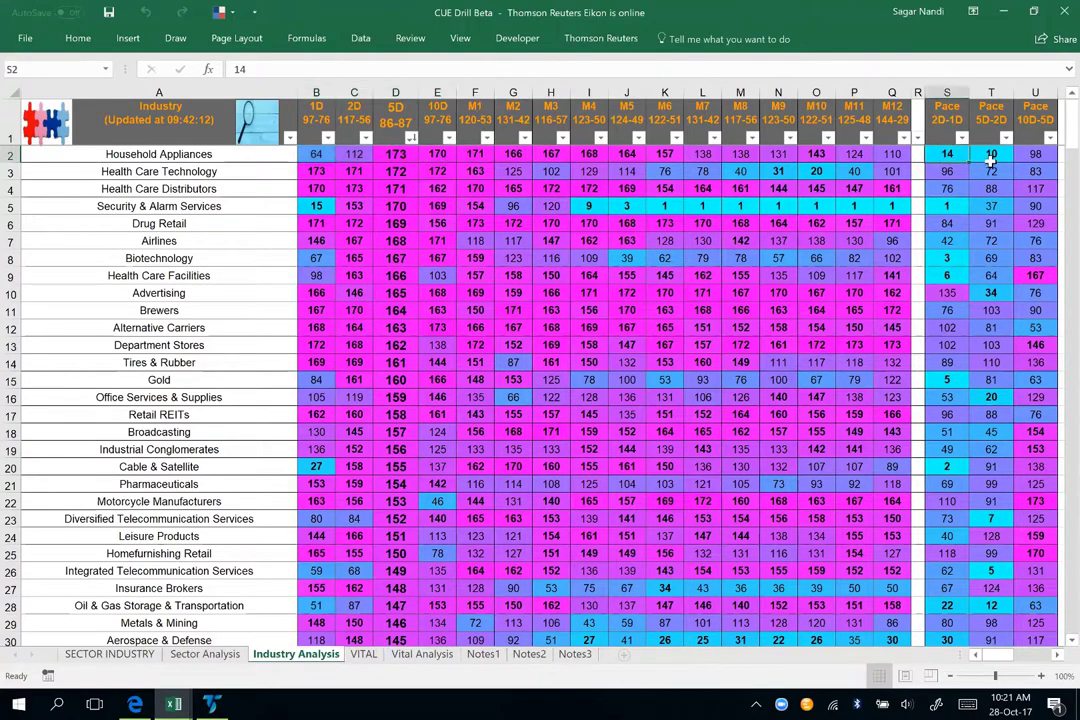
left_click(990, 157, "shift")
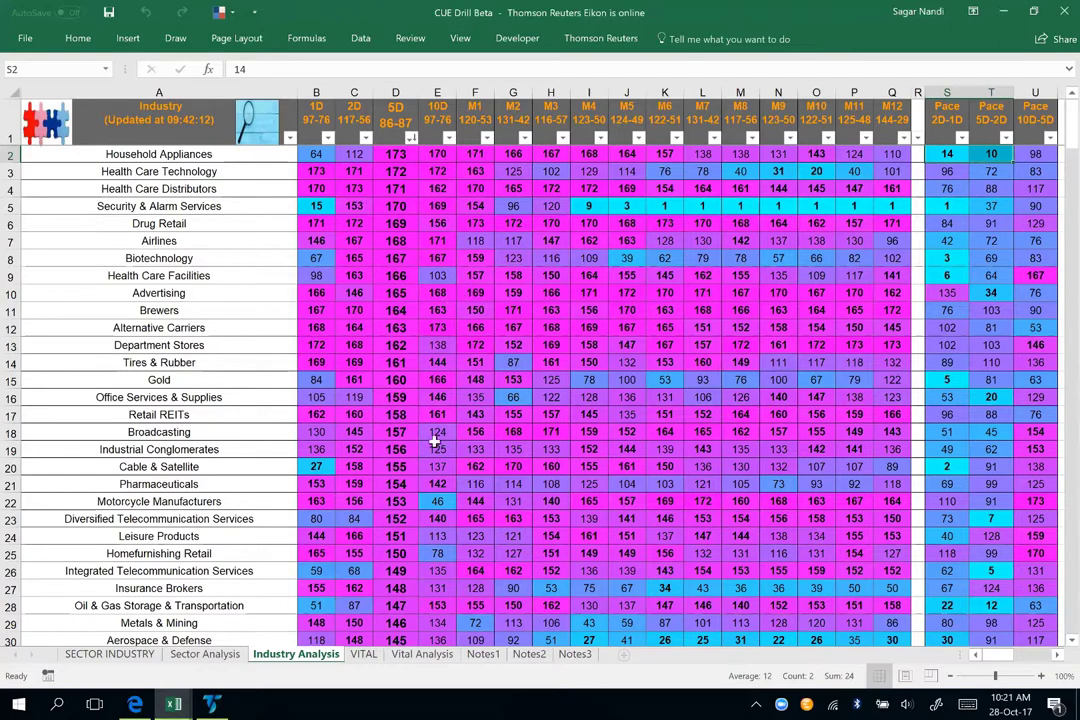
left_click(317, 154)
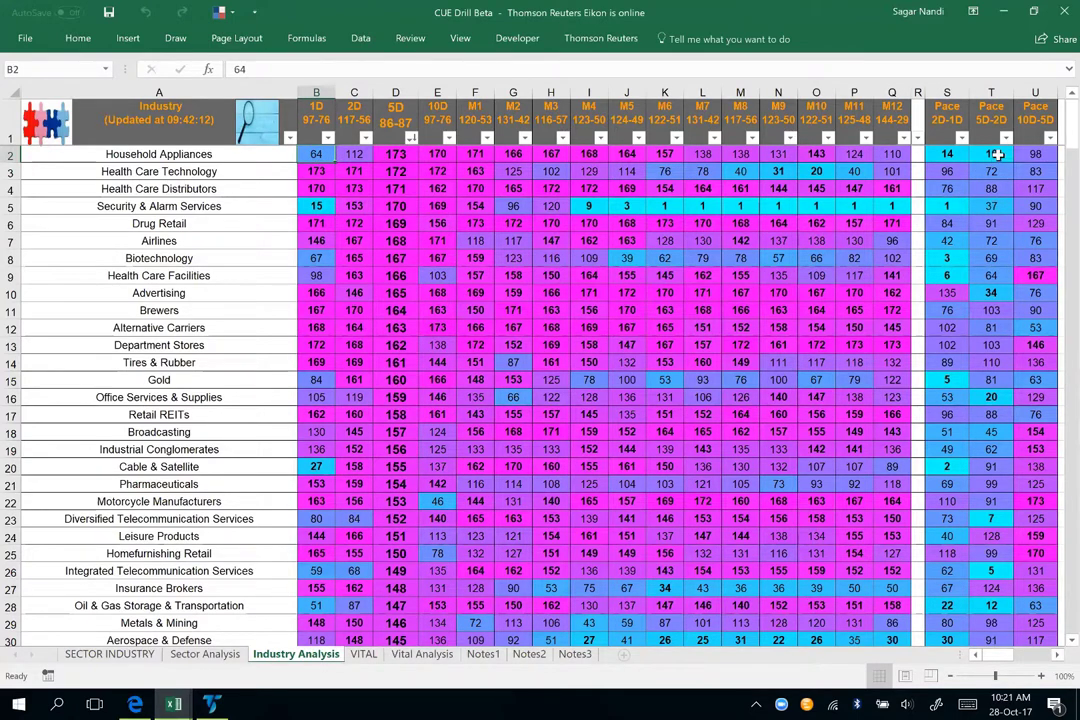
left_click_drag(997, 154, 955, 153)
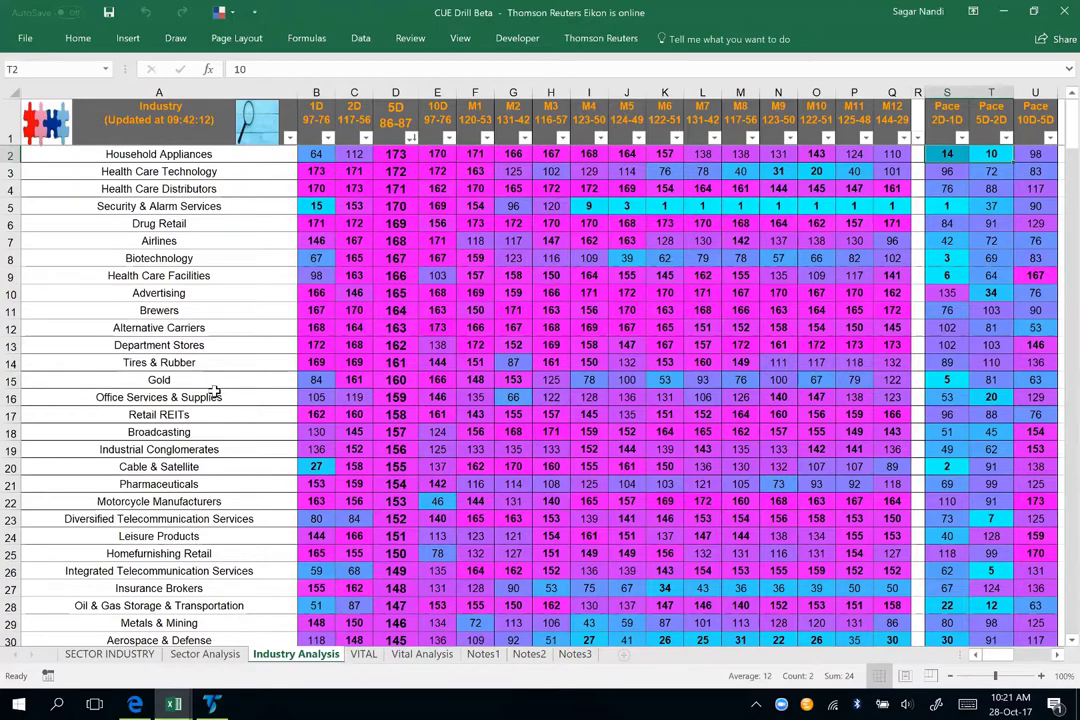
- Load fresh vital data for the six Household Appliances stocks, IRBT.OQ to PURA.PK, in the VITAL sheet
left_click(363, 655)
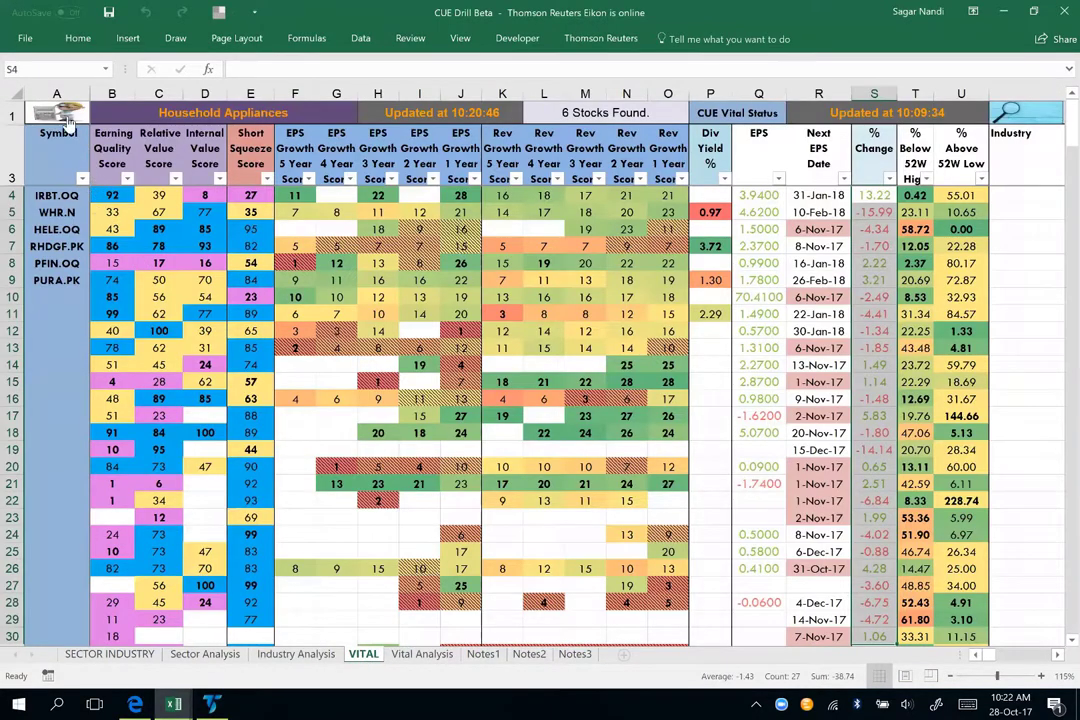
left_click_drag(55, 196, 56, 280)
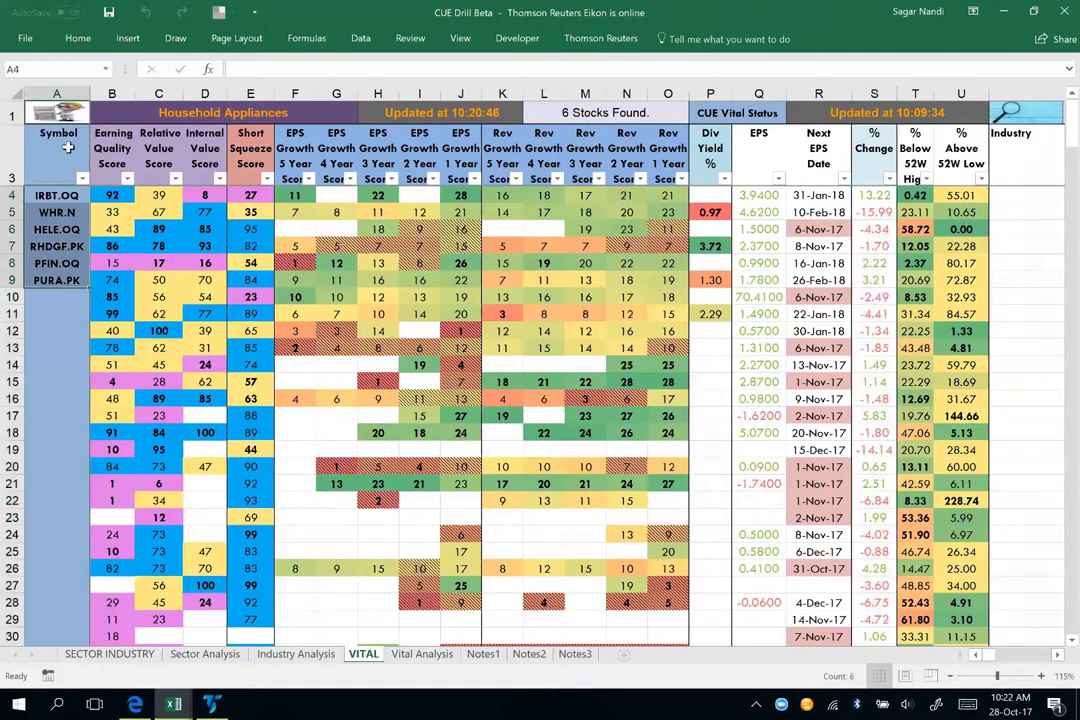
key("Down")
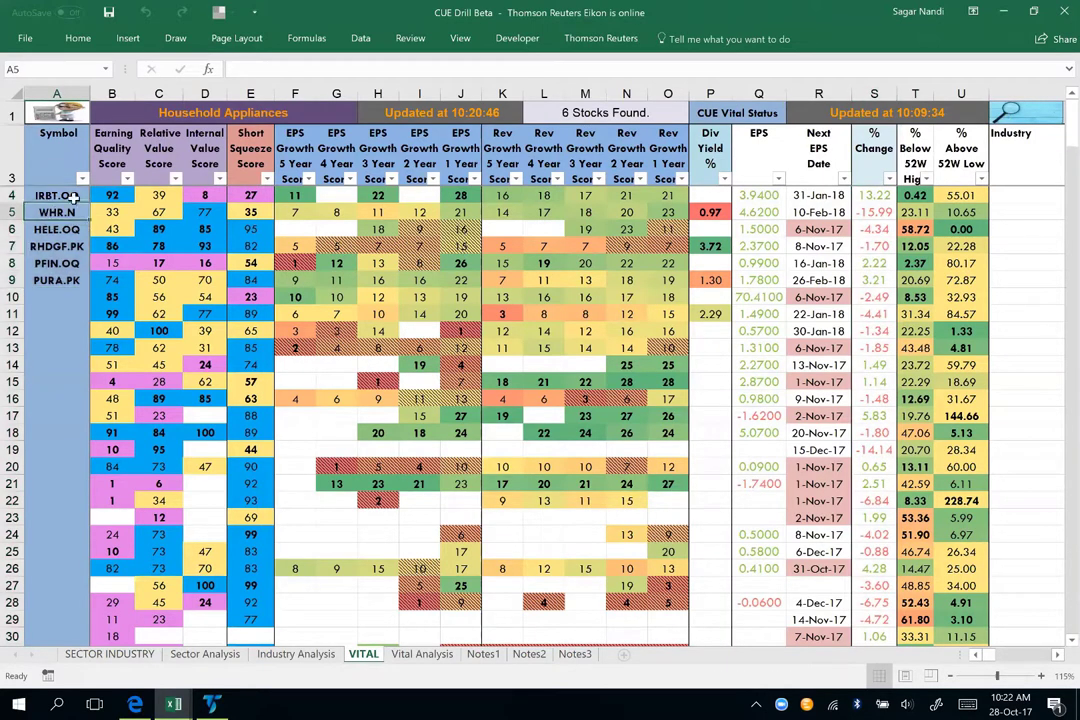
left_click(60, 113)
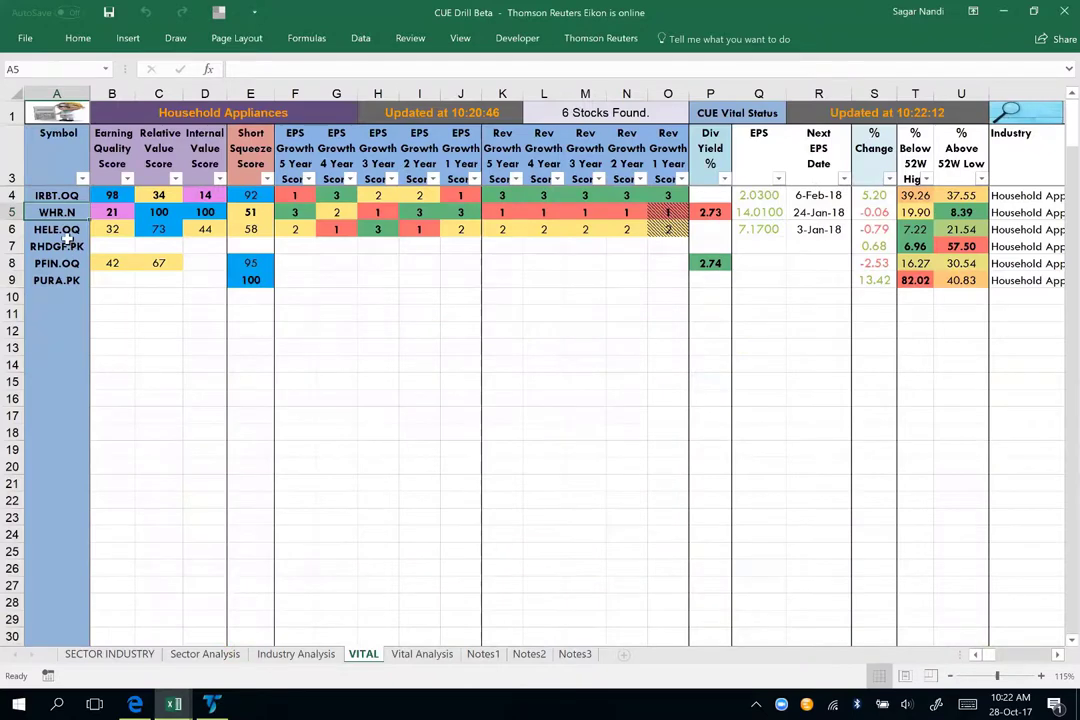
- Highlight WHR.N's Relative and Internal Value scores, the stock symbols, and the EPS and Rev Growth scores with their headings
left_click_drag(148, 211, 203, 212)
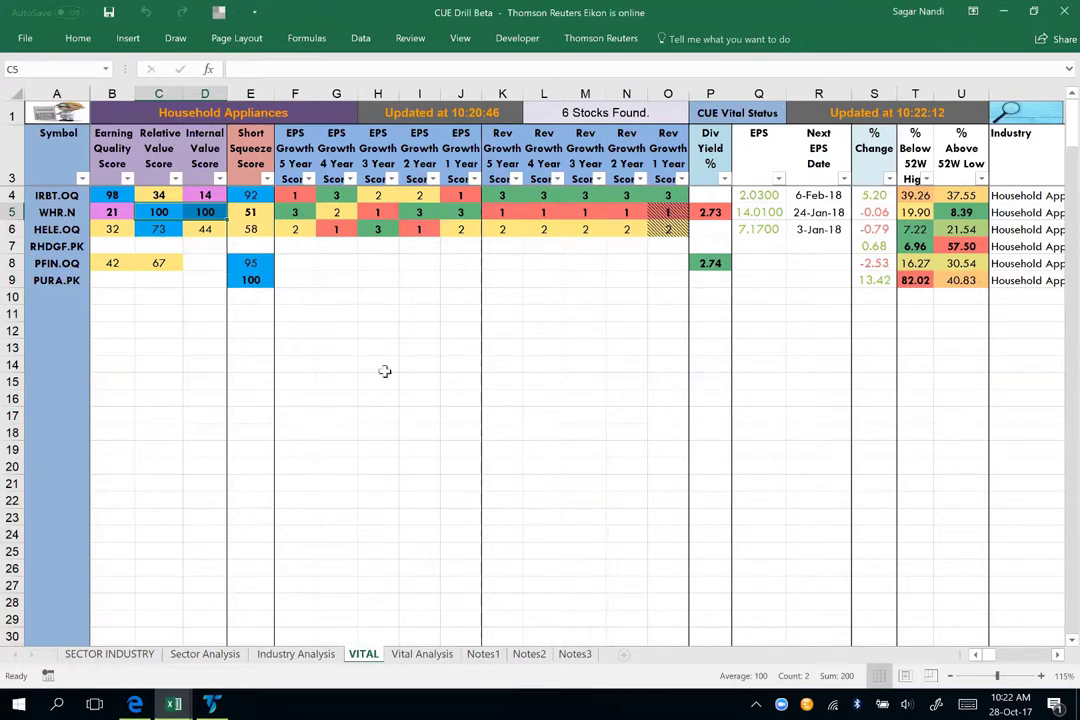
left_click_drag(56, 195, 56, 280)
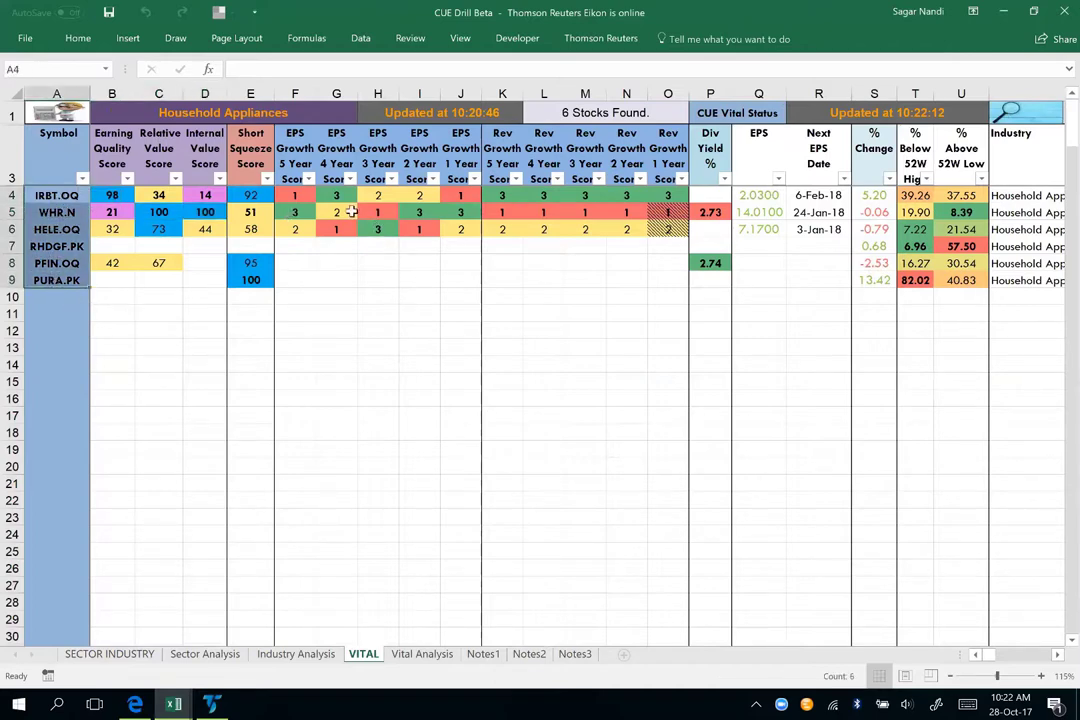
left_click_drag(292, 196, 656, 265)
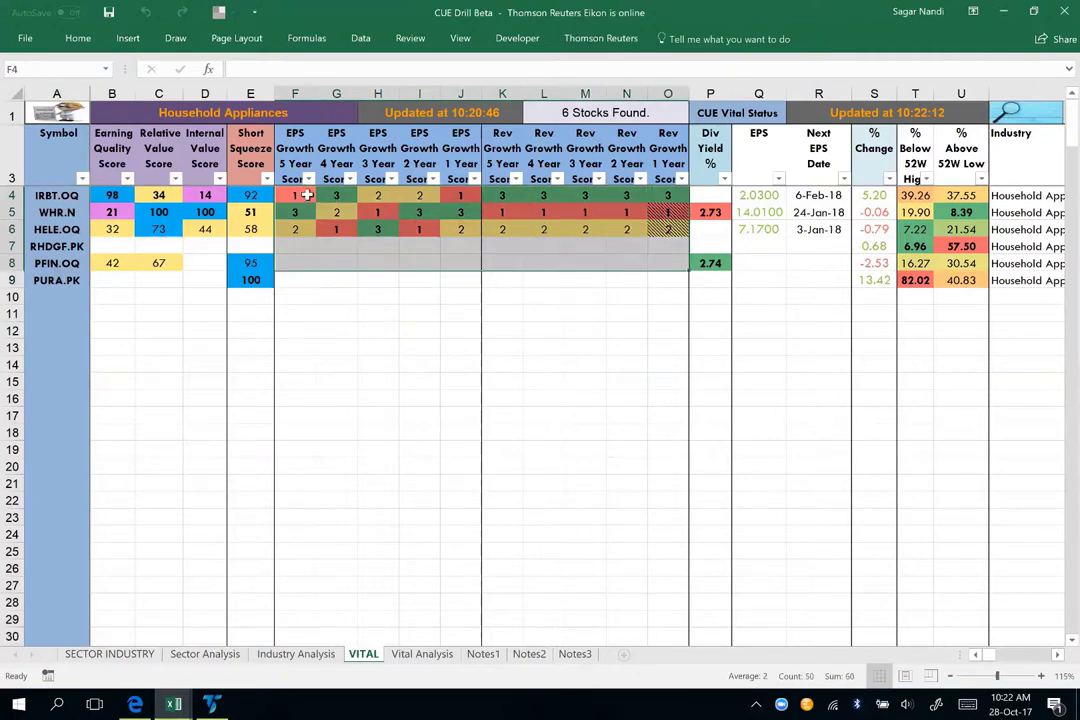
left_click_drag(278, 148, 626, 150)
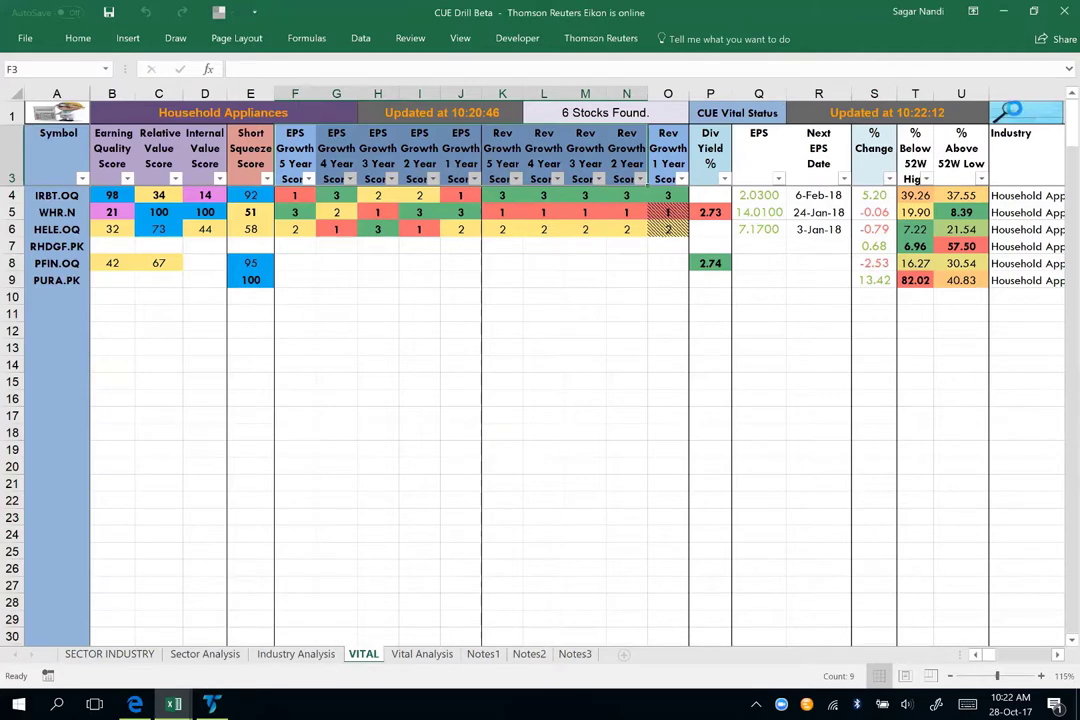
- Load the Household Appliances stocks into the Vital Analysis sheet and select its Performance section
left_click(396, 653)
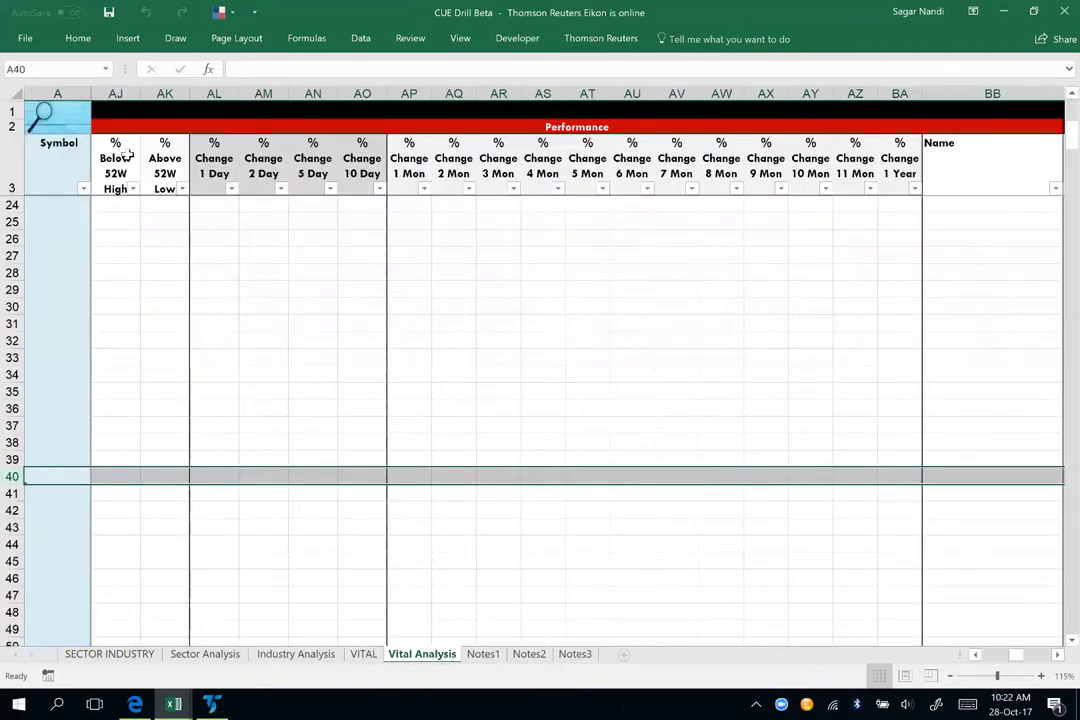
left_click(80, 123)
left_click(245, 124)
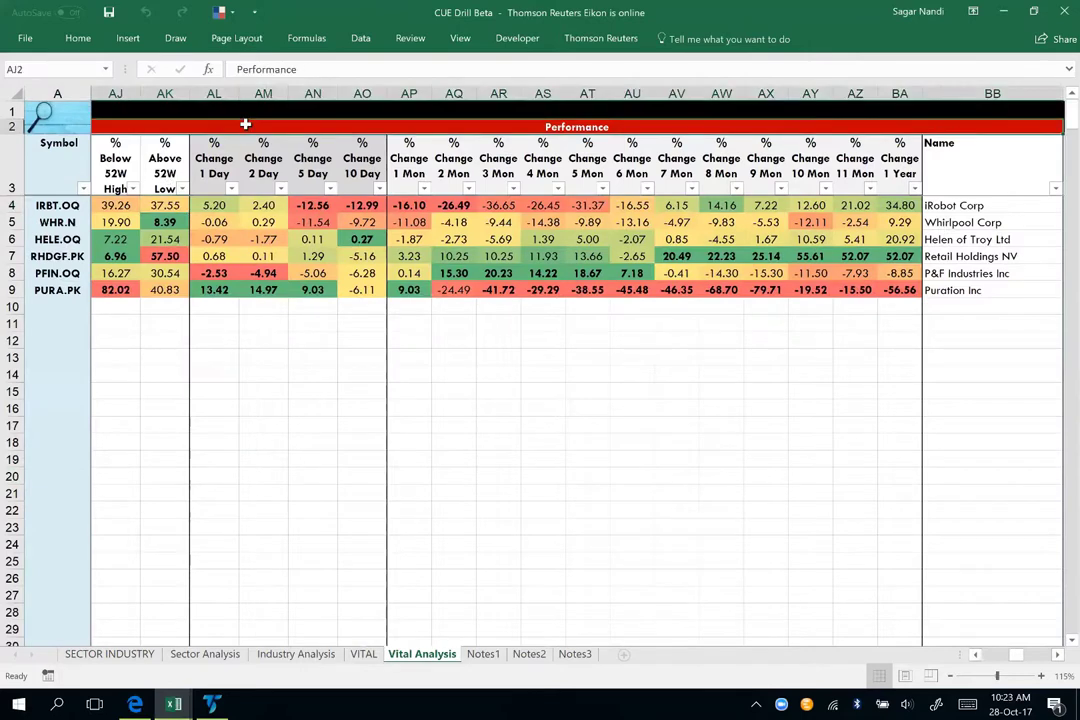
- Go past the Fundamental section to Growth and highlight WHR.N's EPS growth percentages from 5 Year to 1 Year
key("ctrl+Right")
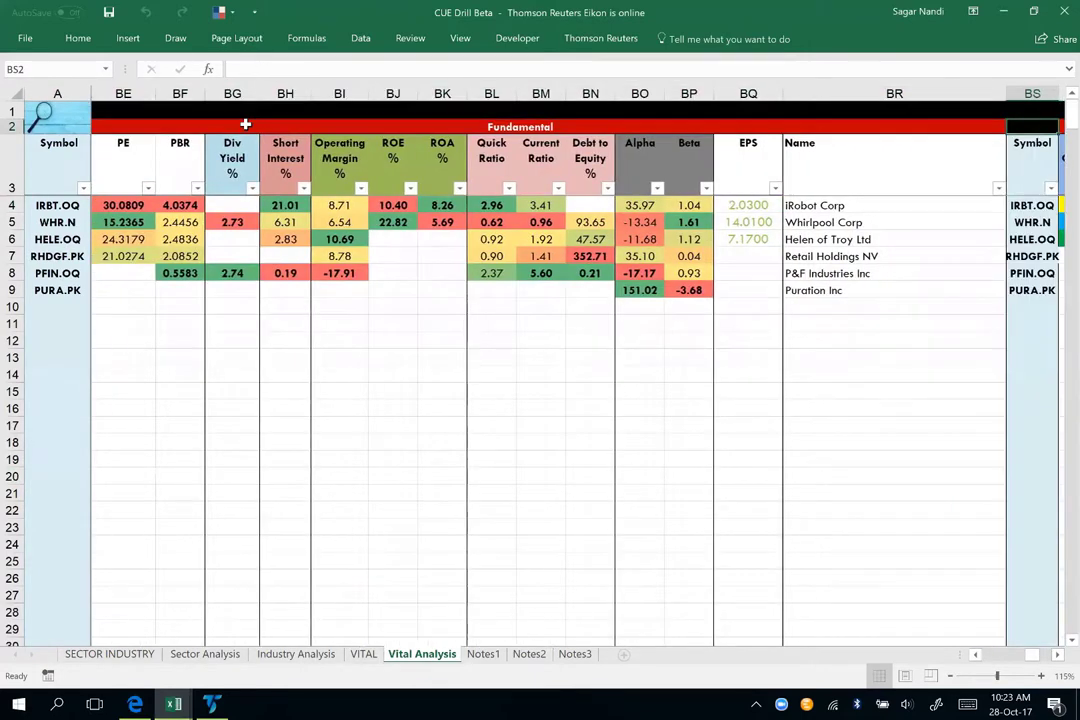
key("ctrl+Right")
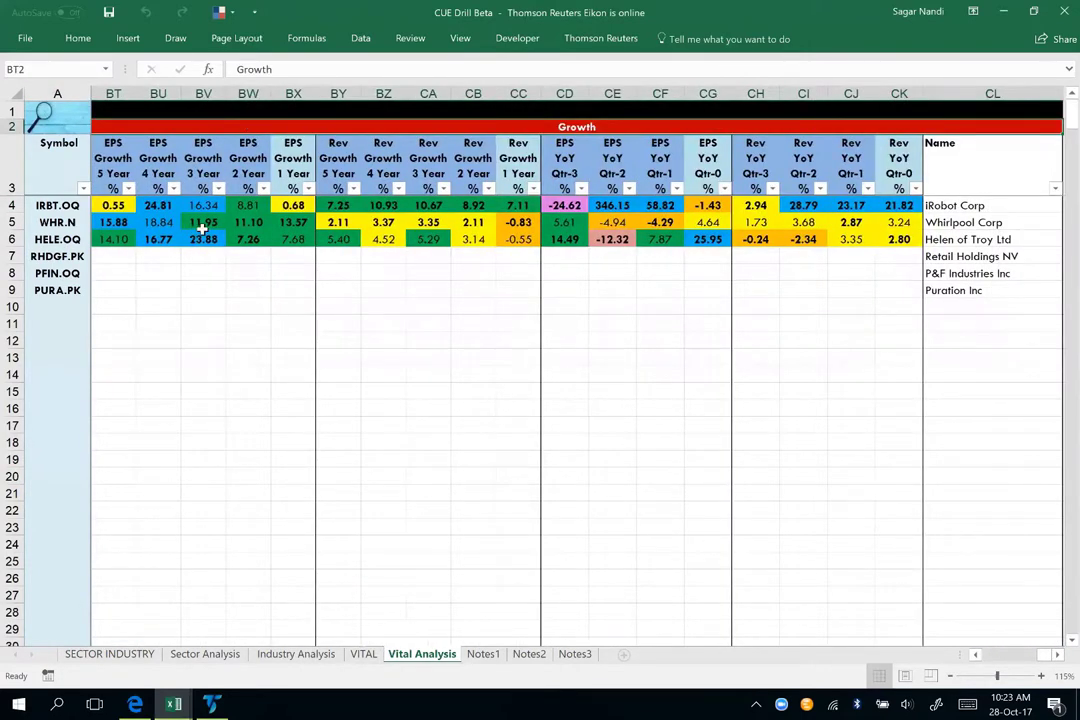
left_click_drag(113, 222, 293, 222)
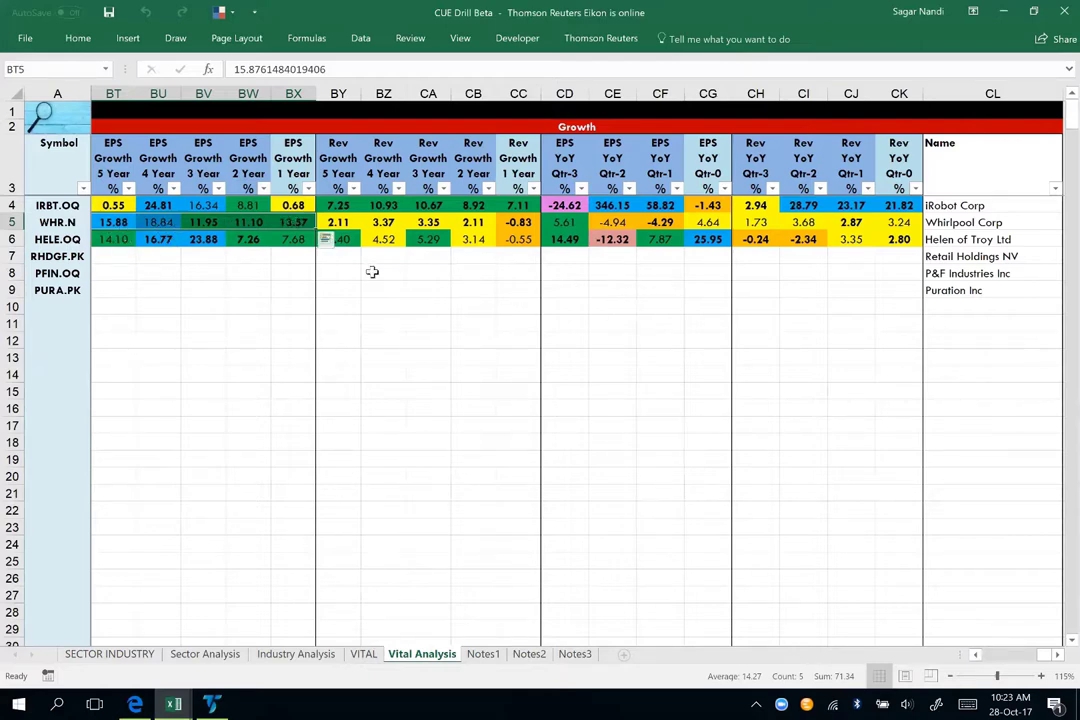
left_click_drag(115, 224, 299, 226)
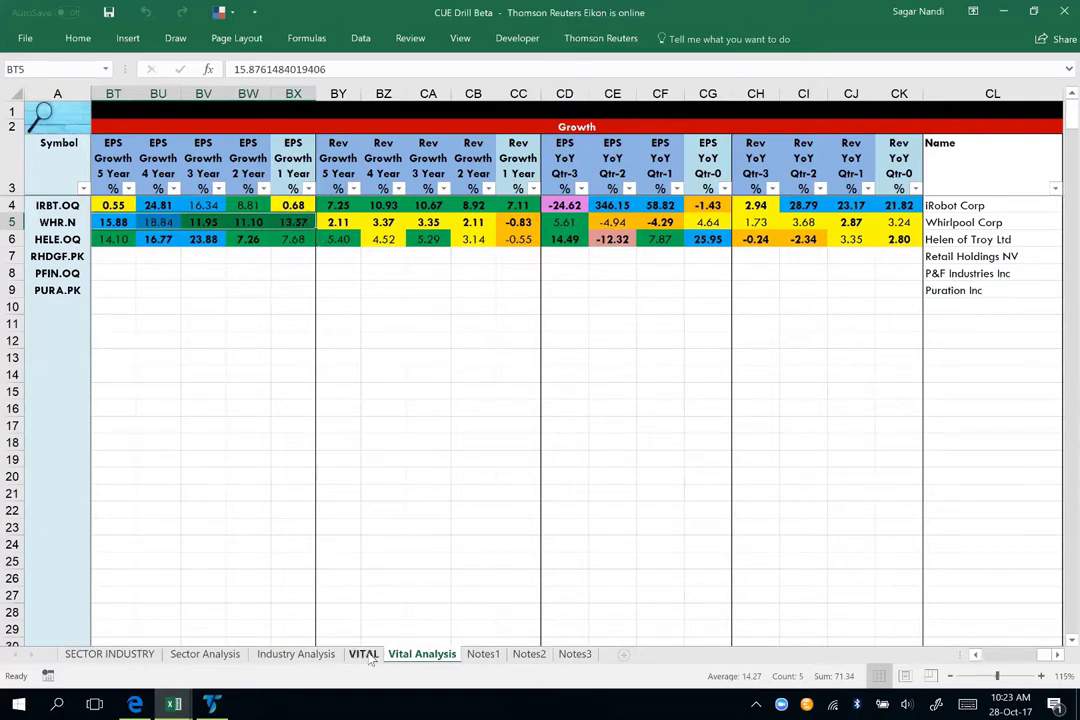
- Switch to TradeStation and mark WHR's support levels and latest volume spike on the weekly chart and the price drop on the daily chart with arrows
left_click(210, 705)
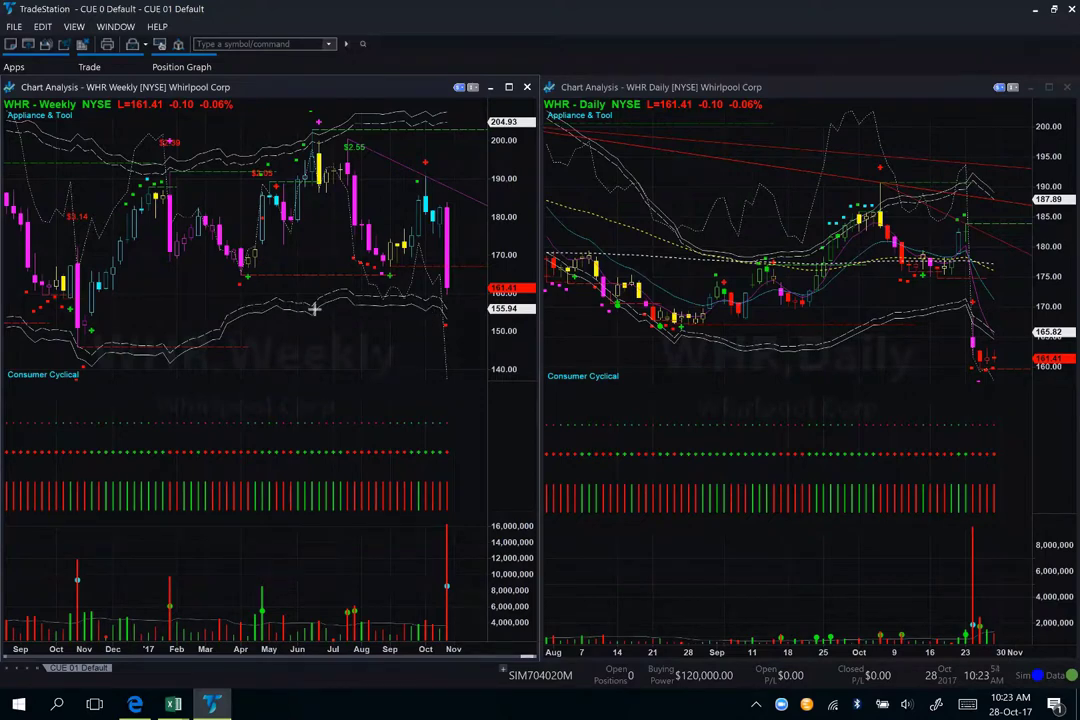
left_click_drag(282, 277, 405, 277)
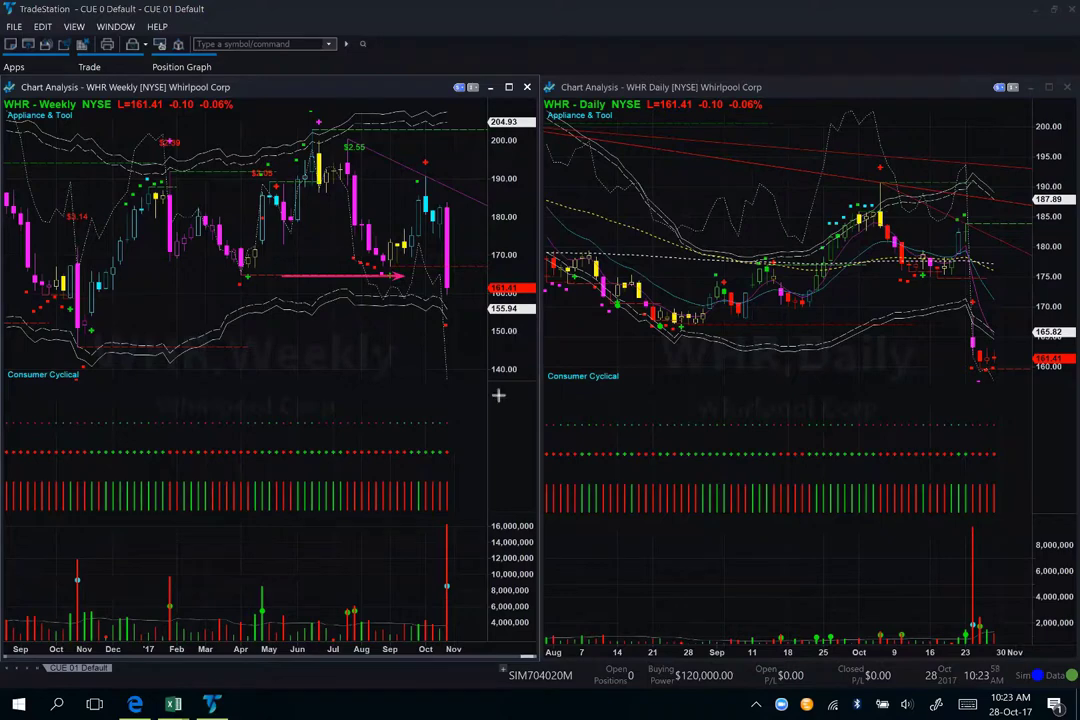
mouse_move(381, 528)
left_mouse_down()
mouse_move(405, 562)
mouse_move(446, 582)
left_mouse_up()
left_click_drag(957, 268, 966, 372)
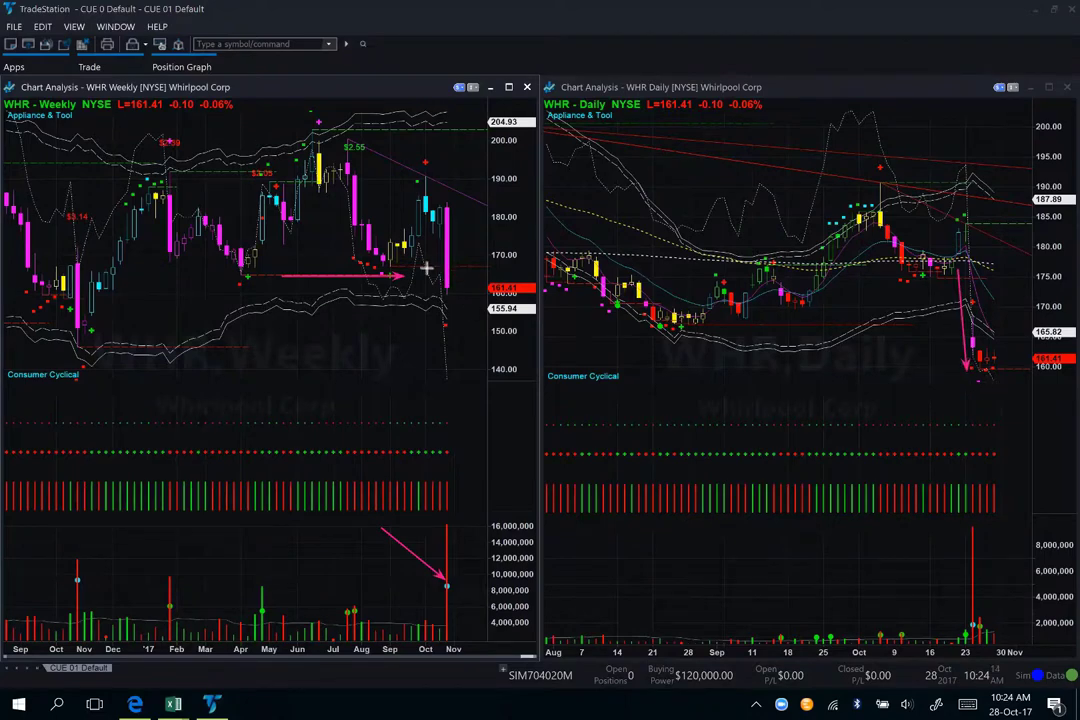
left_click_drag(425, 267, 500, 267)
left_click_drag(406, 275, 516, 275)
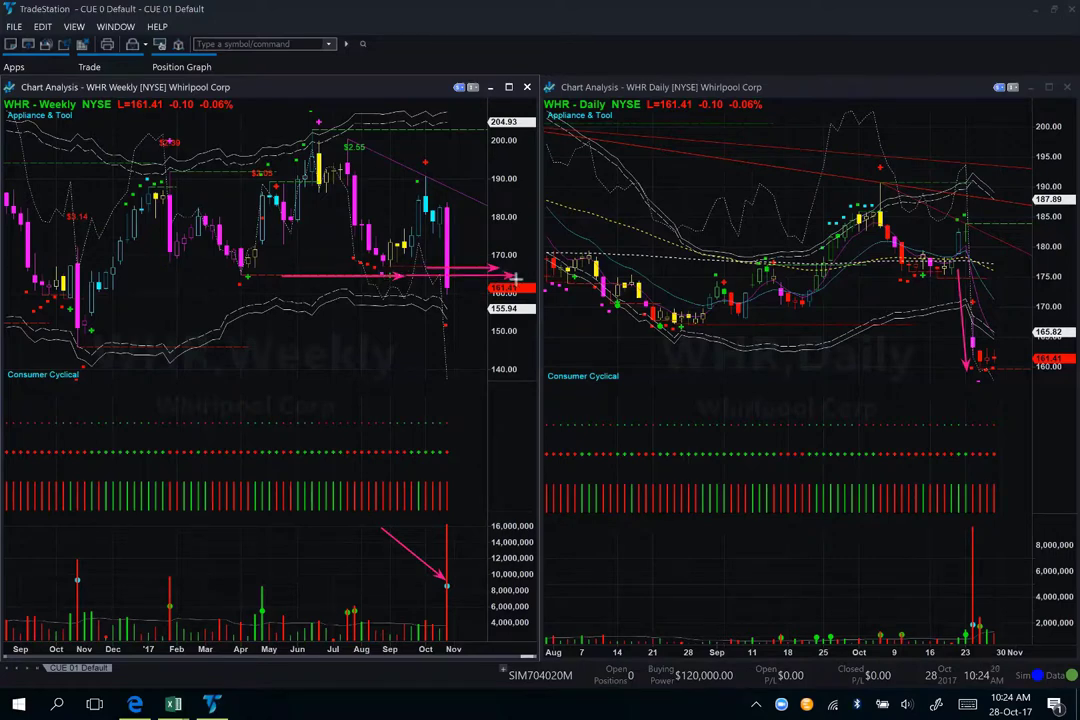
- Mark a possible dip and rebound with arrows on WHR's weekly and daily charts, and clear all the arrows
mouse_move(428, 289)
left_mouse_down()
mouse_move(450, 309)
mouse_move(466, 276)
left_mouse_up()
left_click_drag(920, 318, 970, 390)
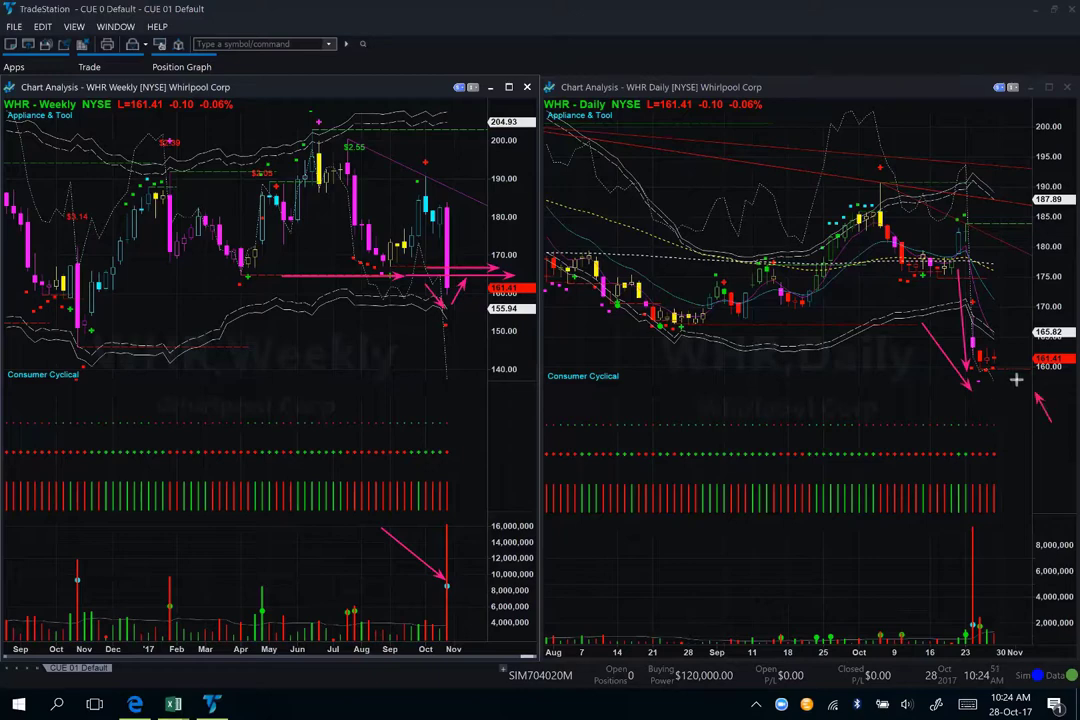
left_click_drag(1050, 422, 1010, 355)
key("Escape")
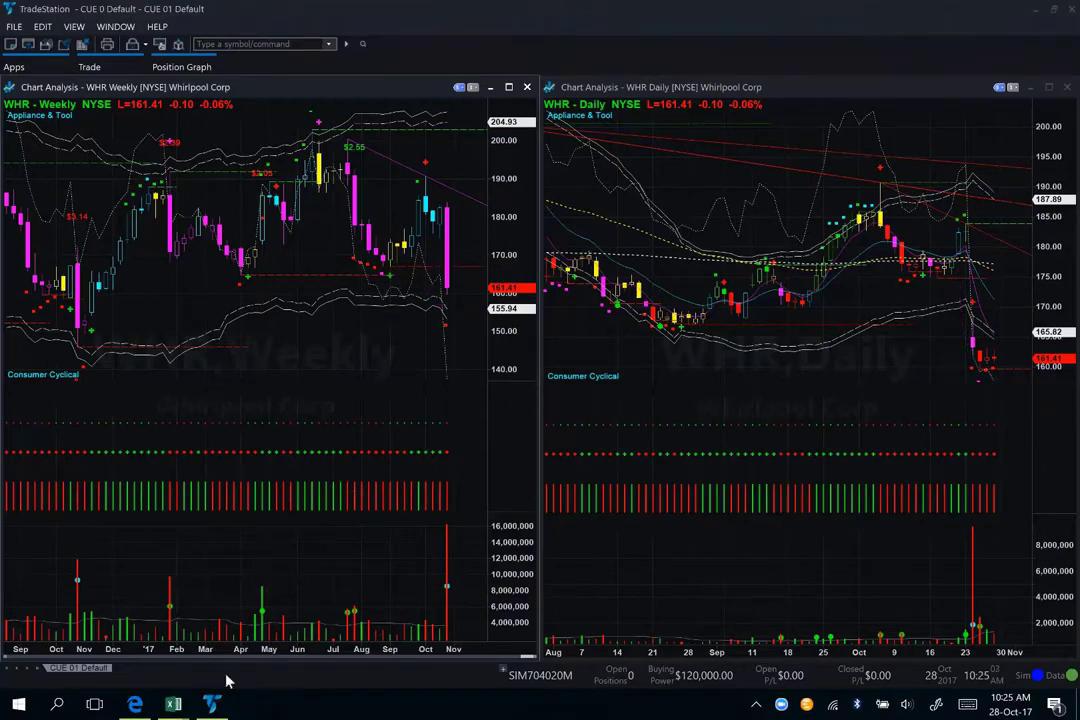
- Switch to Edge to view the Industries with Rank Improvement chart
left_click(135, 704)
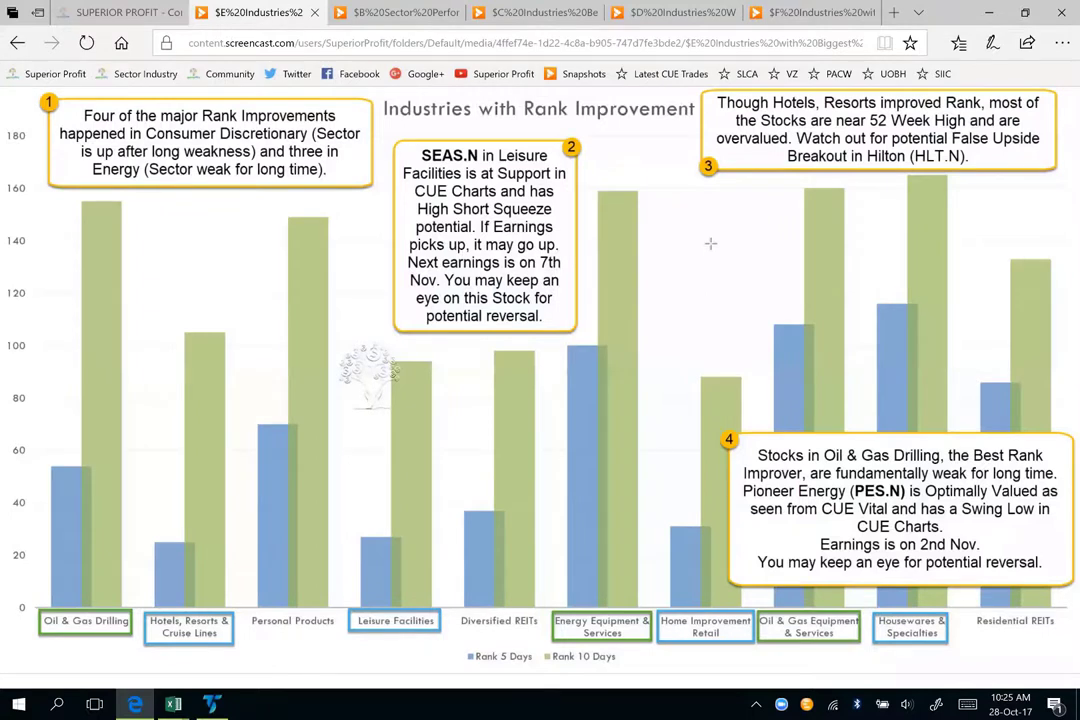